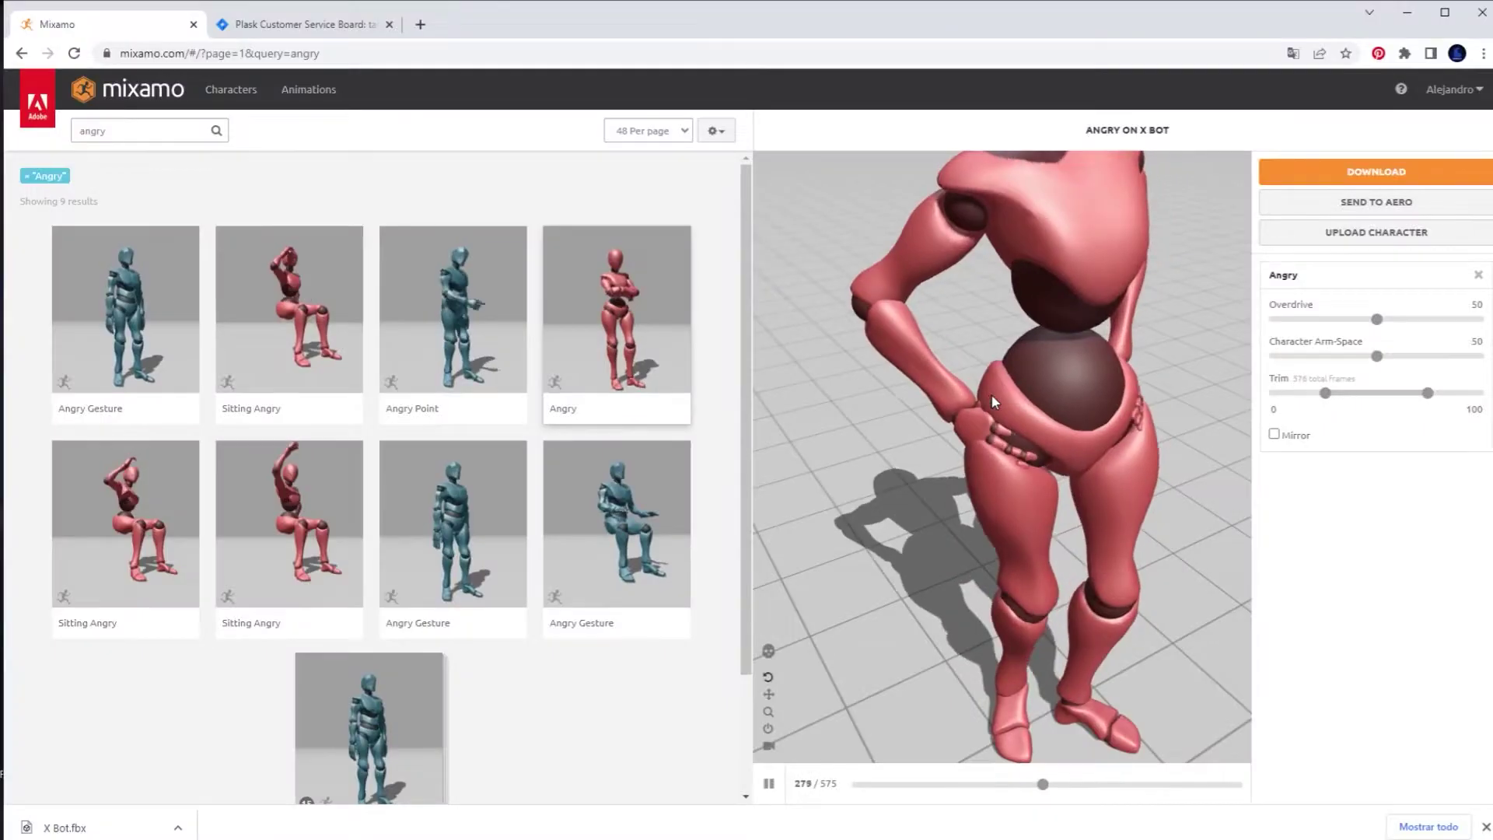
Save X Bot in T-pose as FBX Binary to X Bot.fbx, then search Mixamo for 'angry'.
left_click_drag(990, 393, 1033, 451)
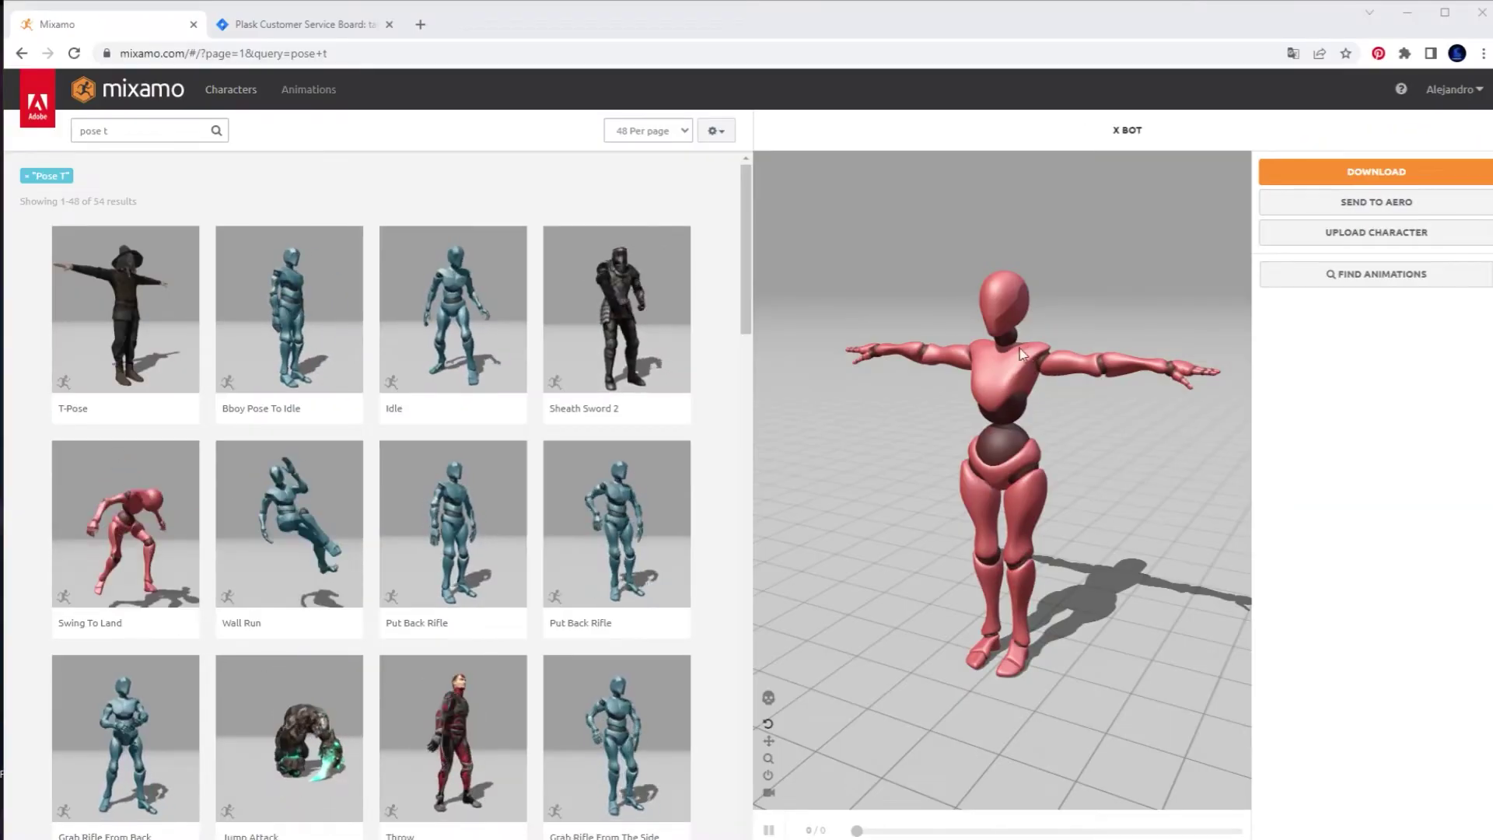
left_click(1352, 169)
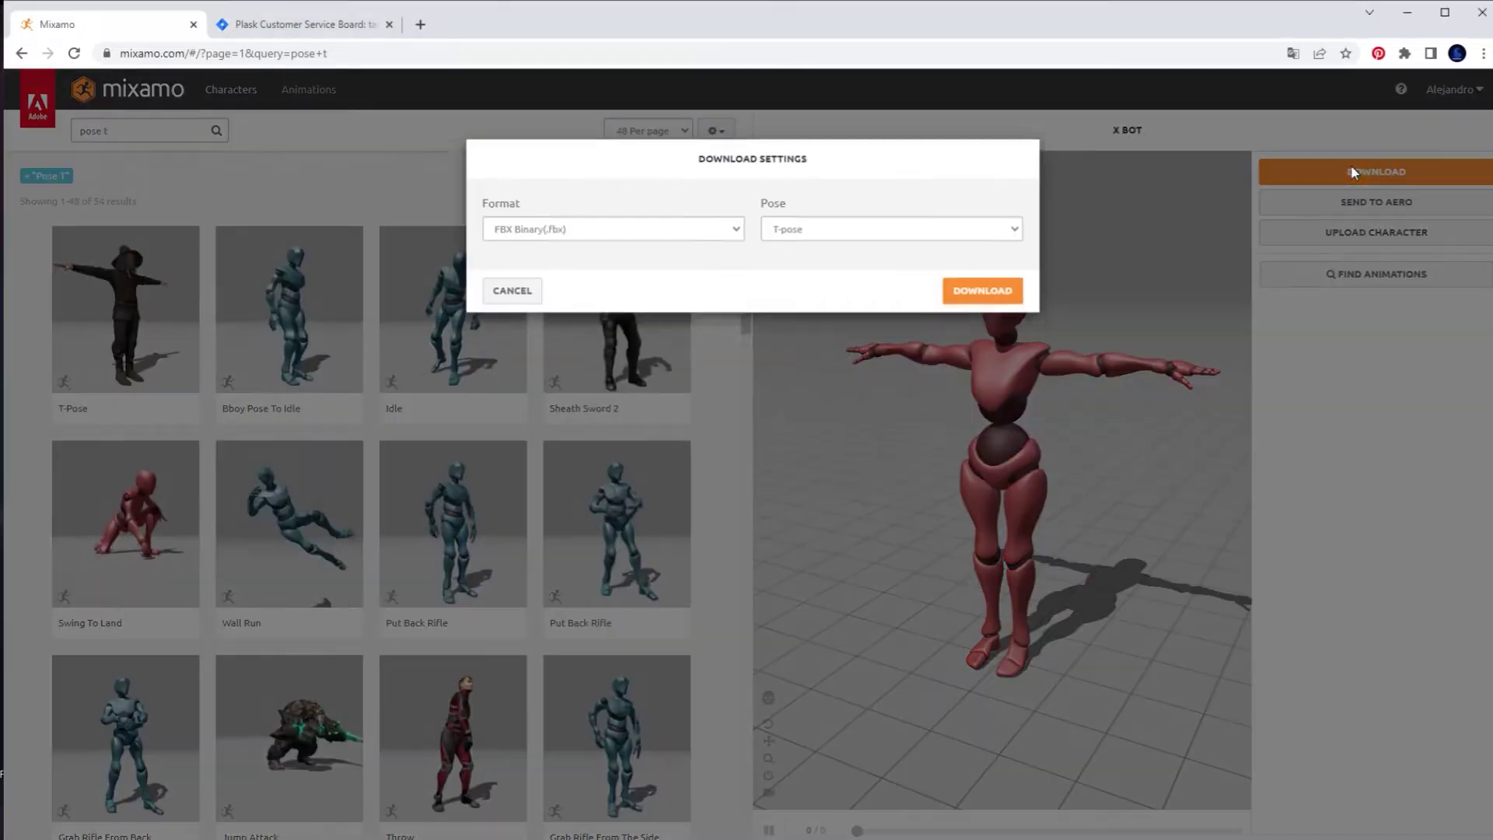
left_click(968, 308)
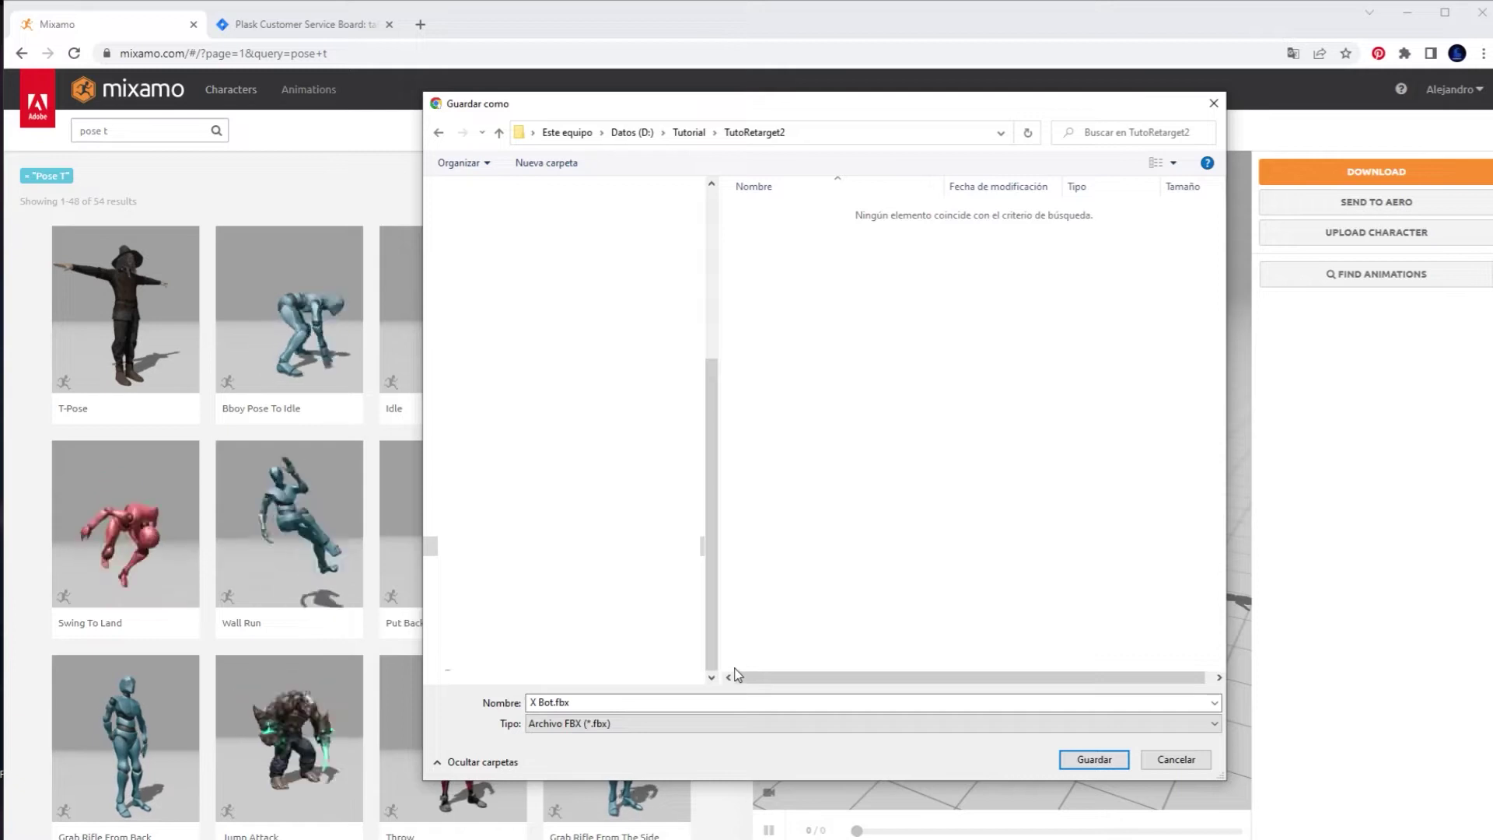
left_click(1094, 761)
type("angry")
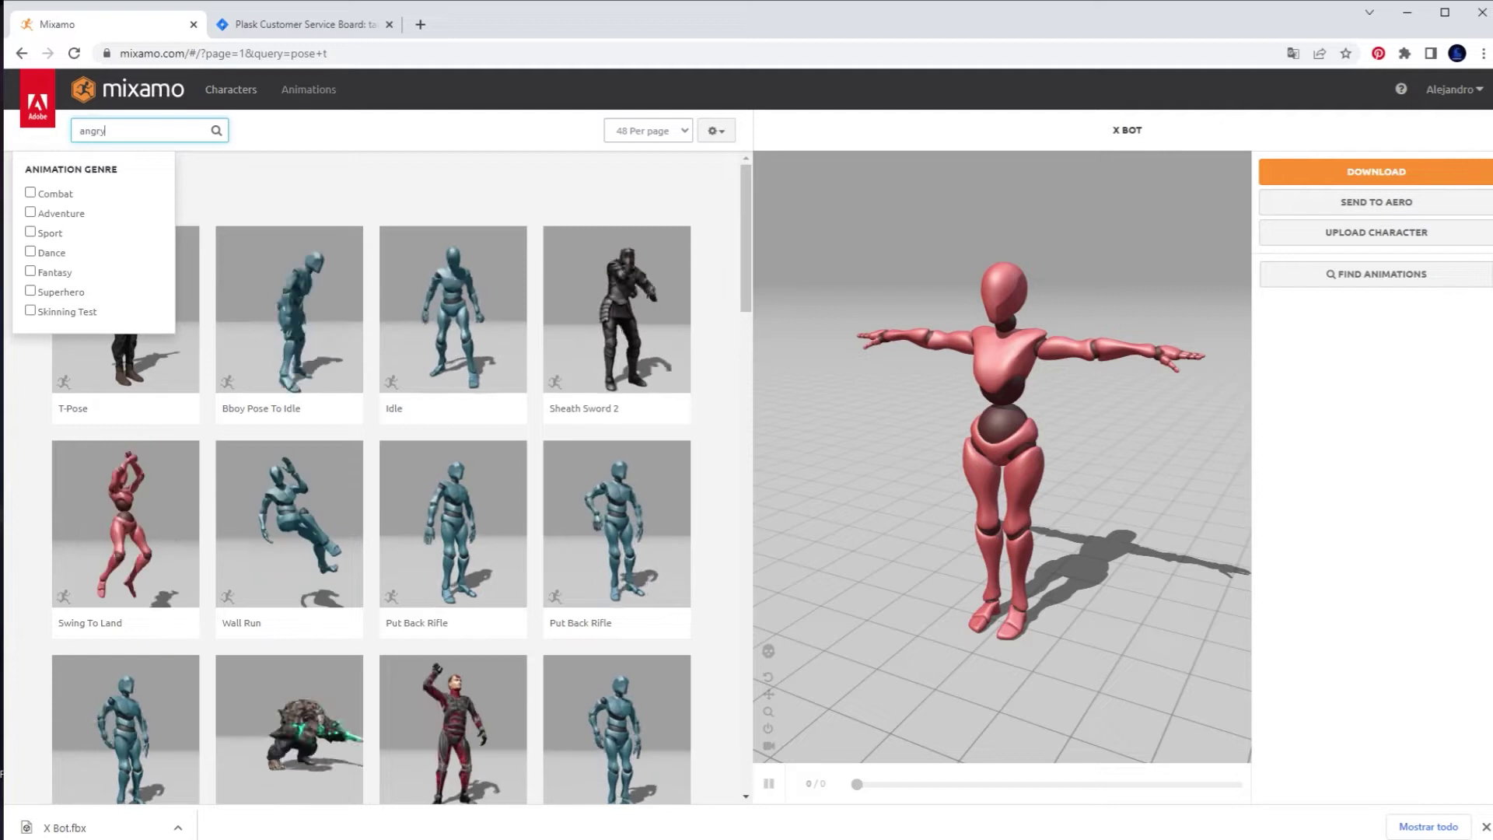
key("Return")
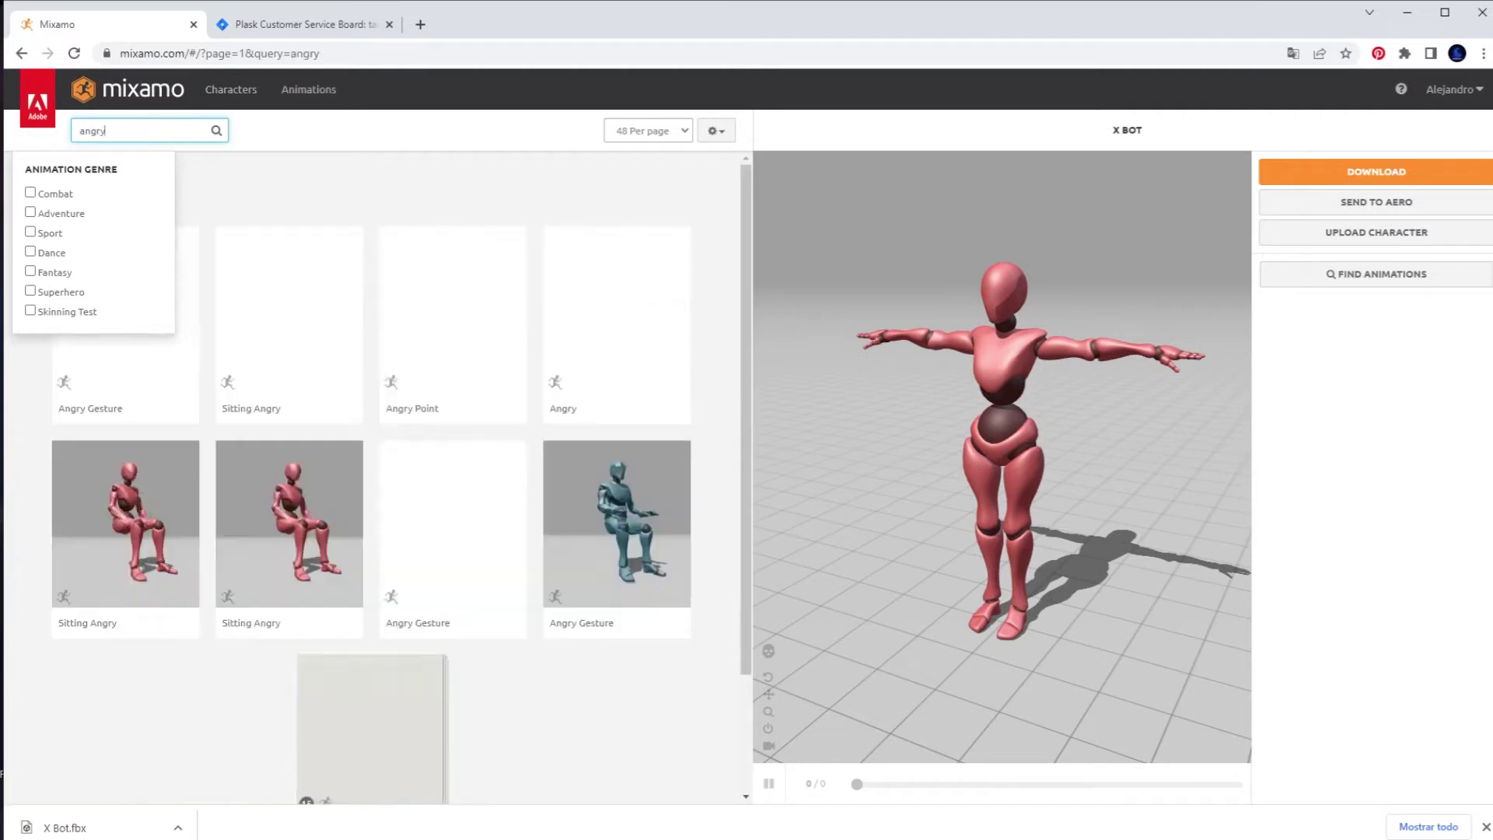
Apply Angry to X Bot with Character Arm-Space 50 and download it with skin at 30 fps.
left_click(588, 340)
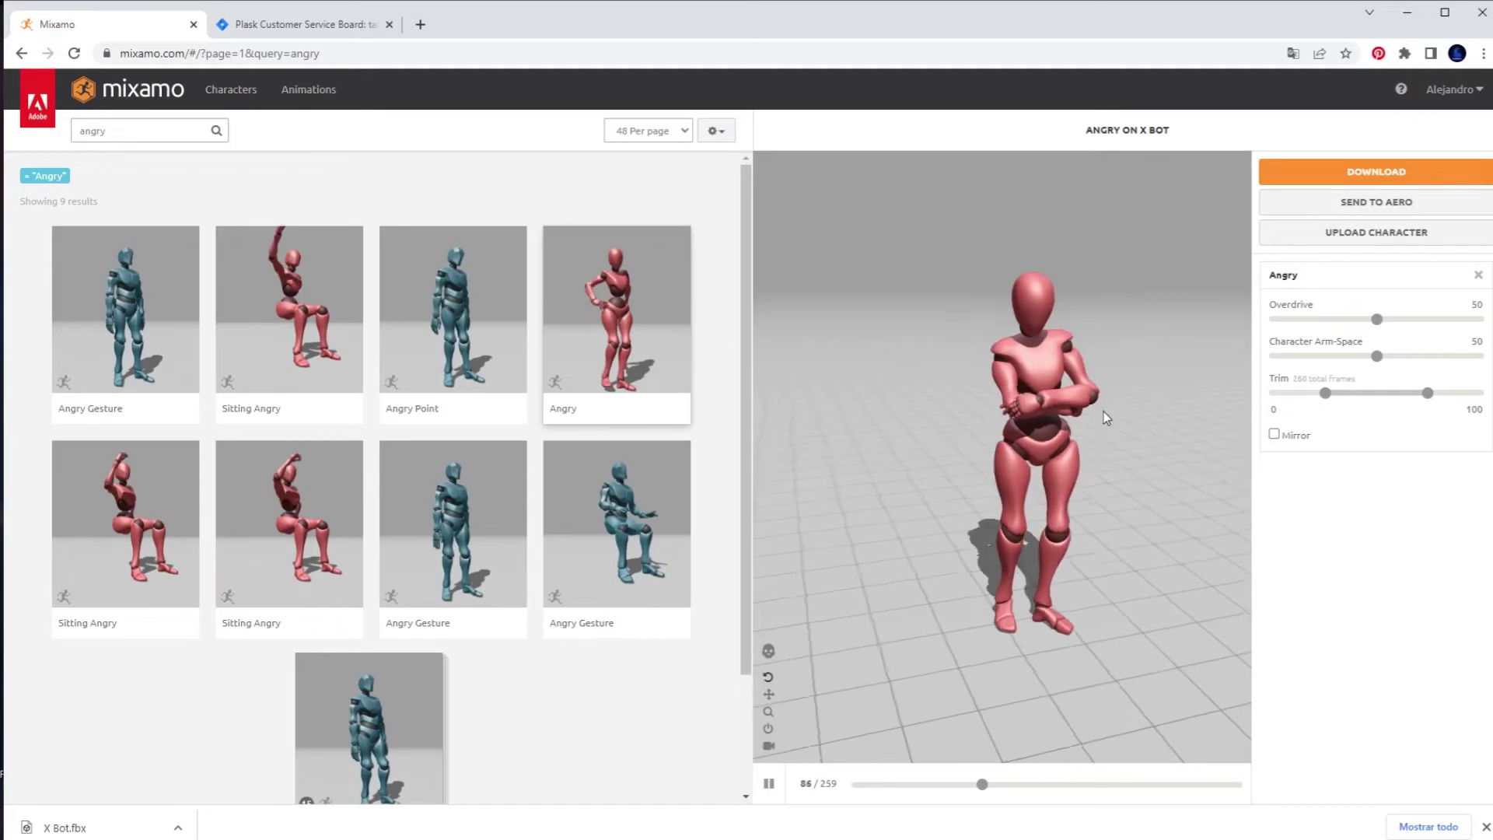
mouse_move(1113, 458)
left_mouse_down()
mouse_move(1145, 465)
mouse_move(1032, 401)
mouse_move(1042, 467)
left_mouse_up()
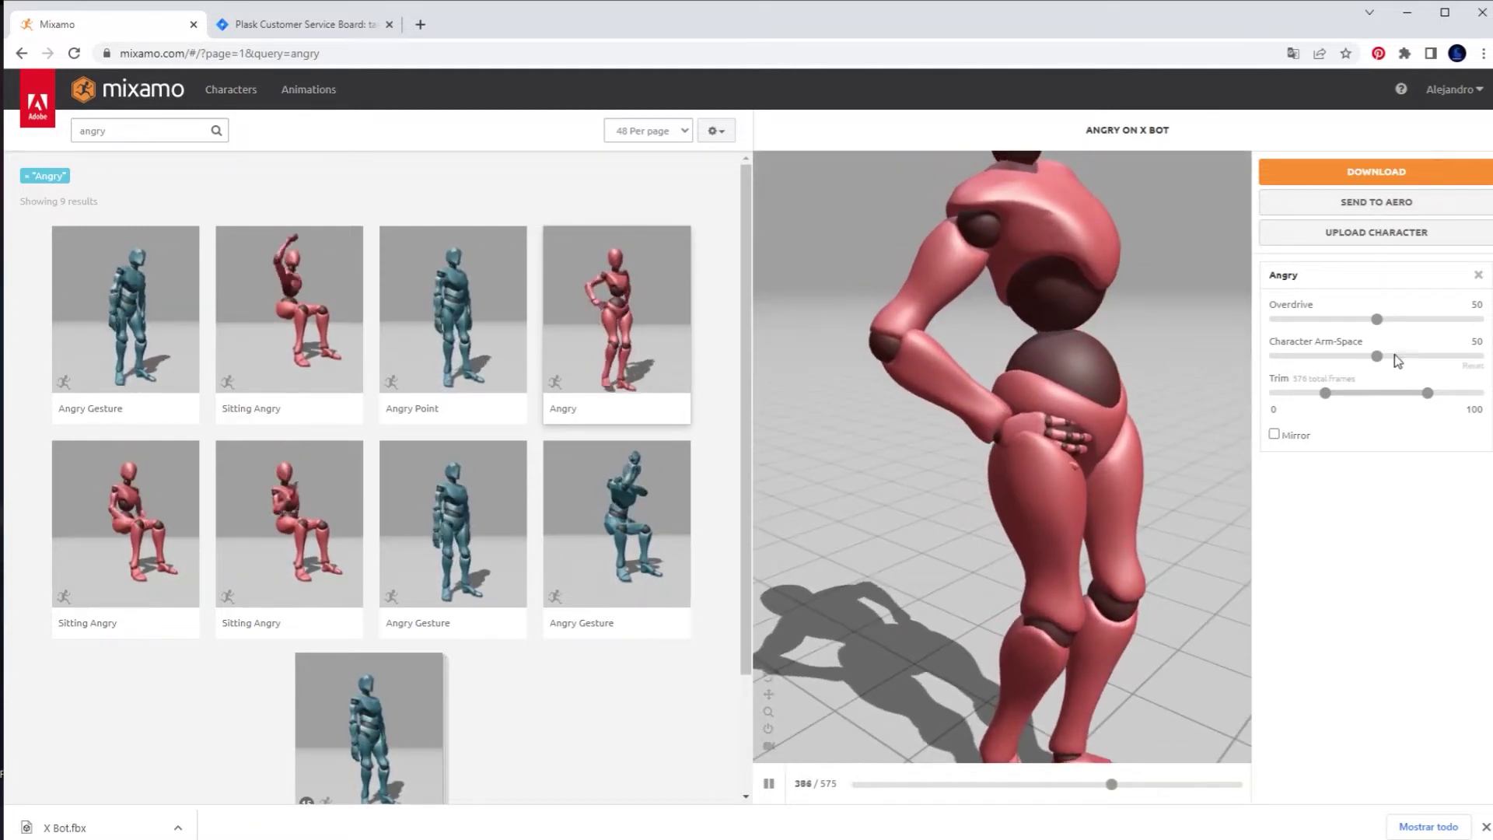
left_click_drag(1376, 357, 1380, 357)
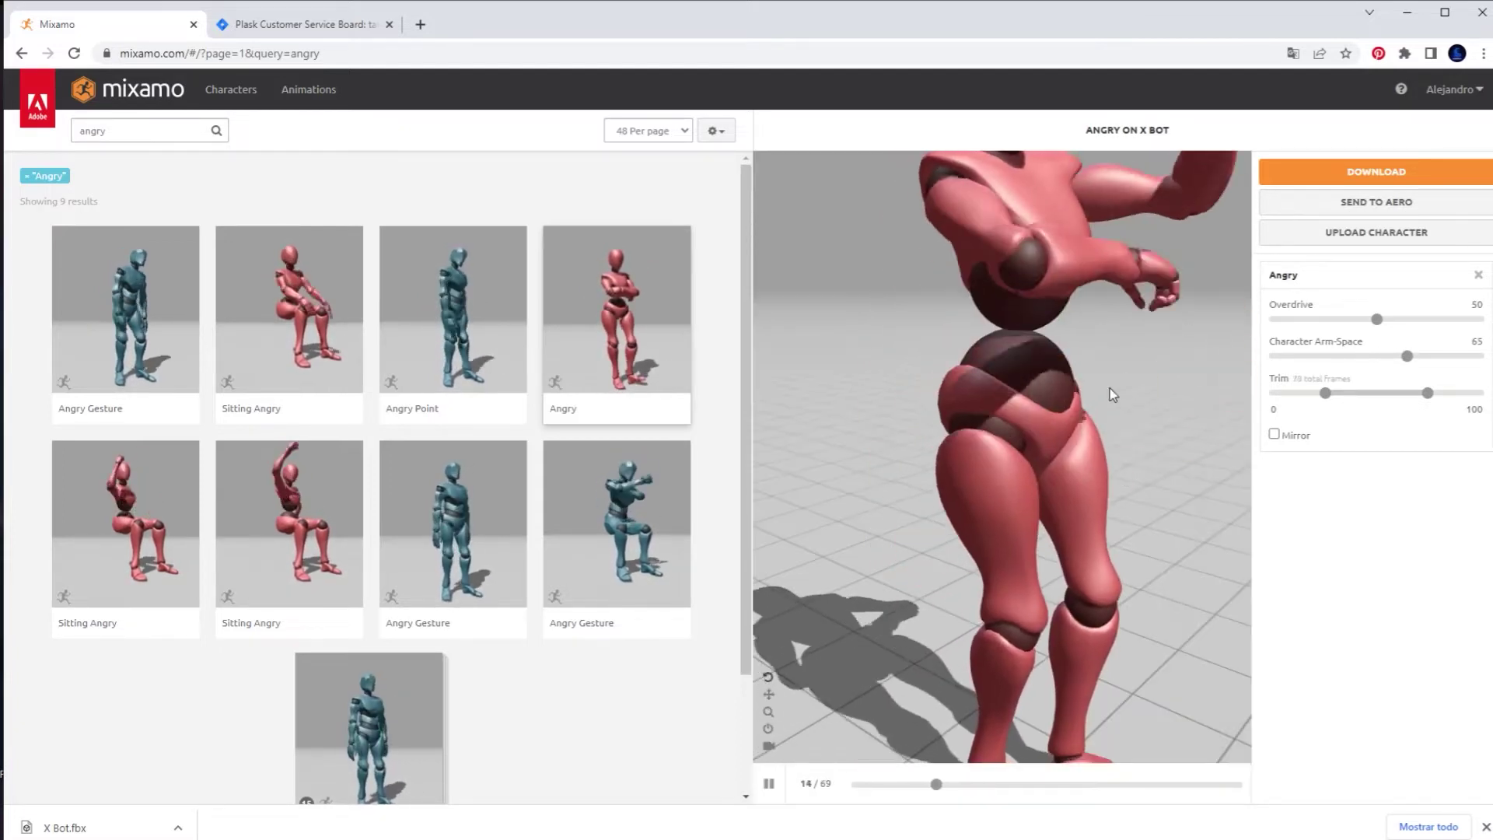
mouse_move(1125, 422)
left_mouse_down()
mouse_move(958, 421)
mouse_move(1098, 421)
left_mouse_up()
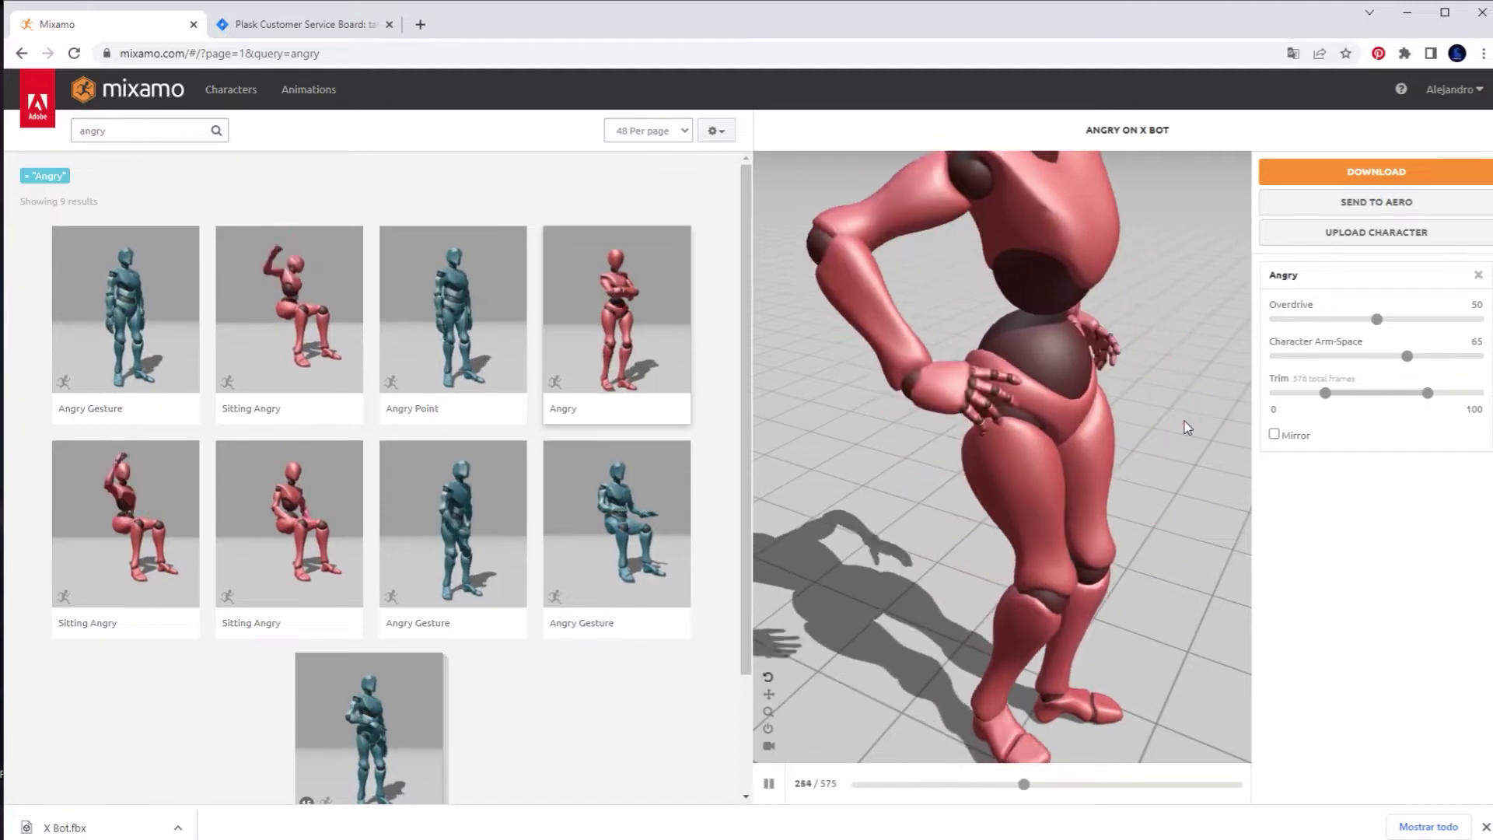
left_click_drag(1183, 421, 1057, 433)
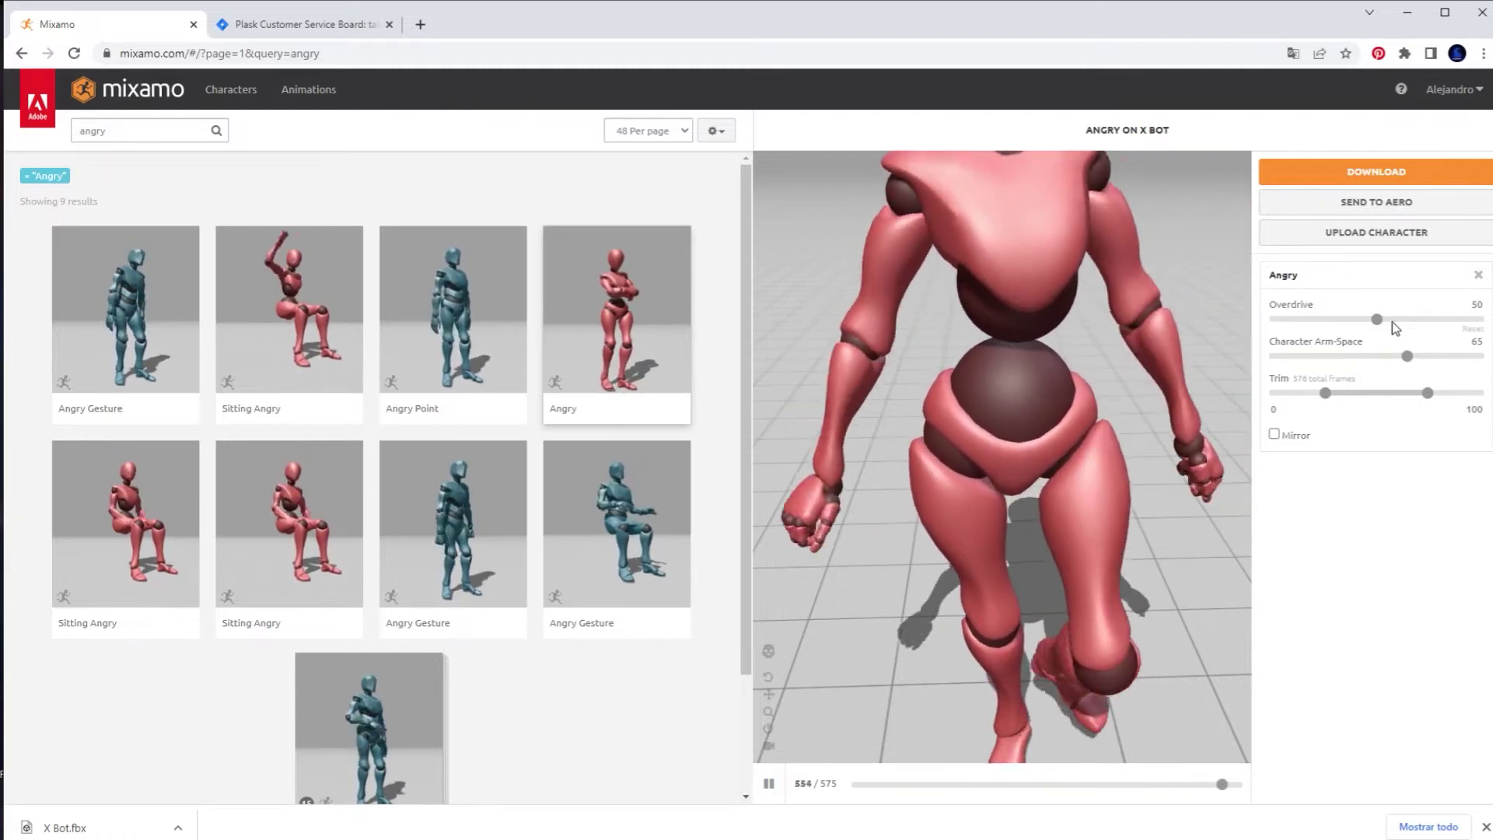
left_click_drag(1412, 365, 1408, 364)
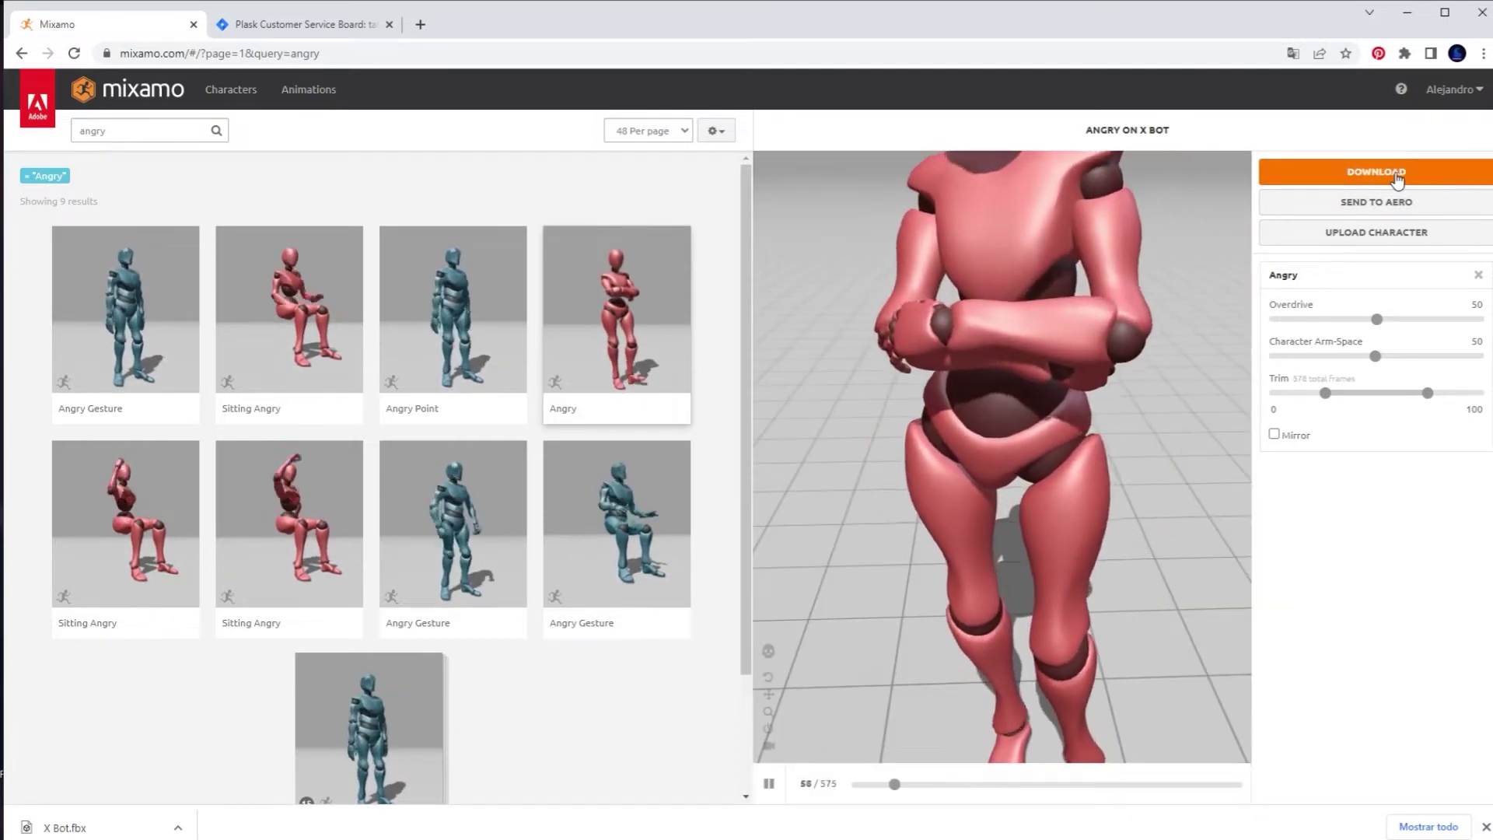
left_click(1397, 178)
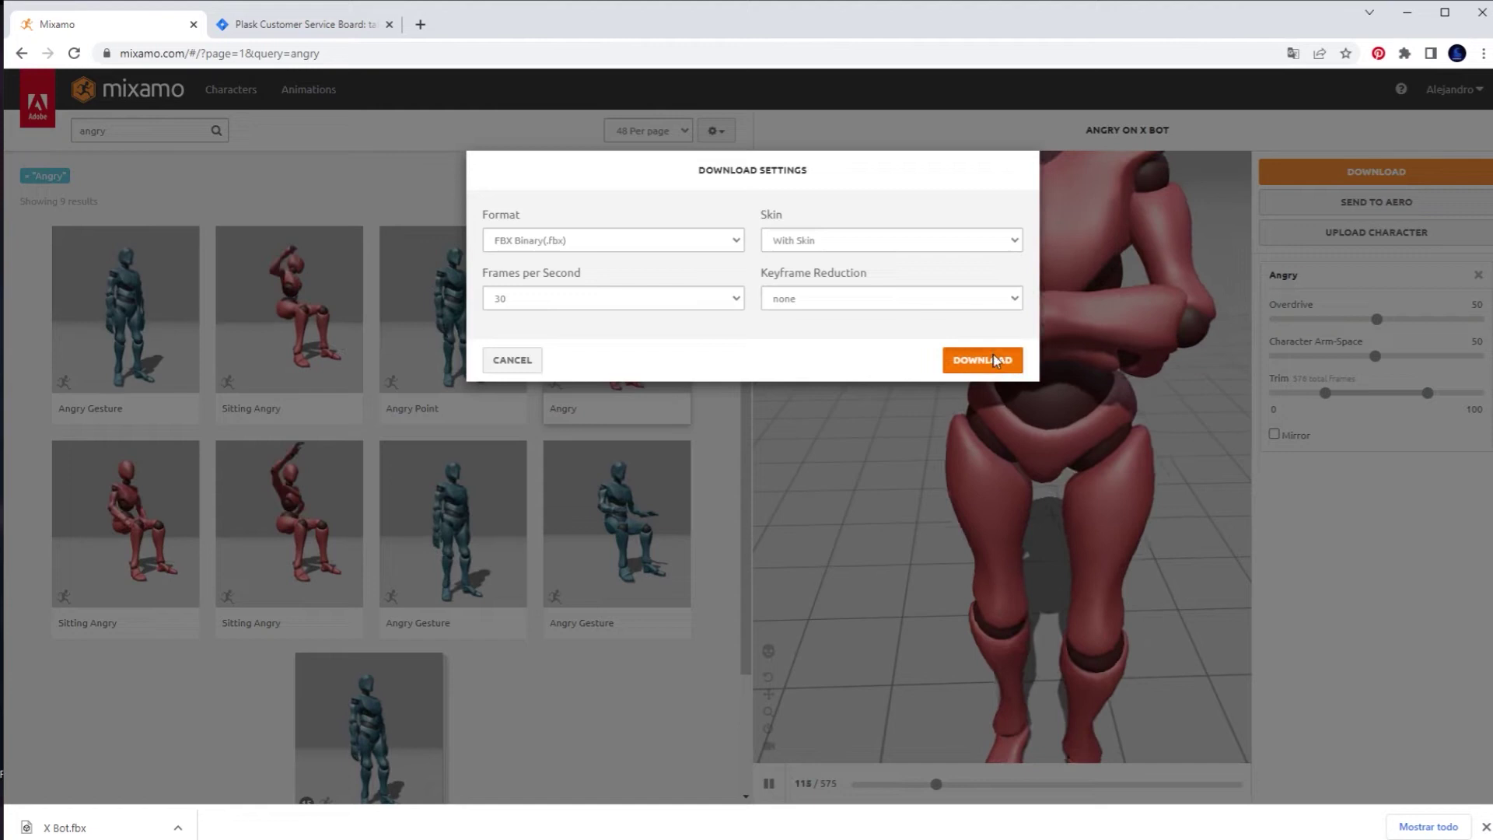
left_click(995, 360)
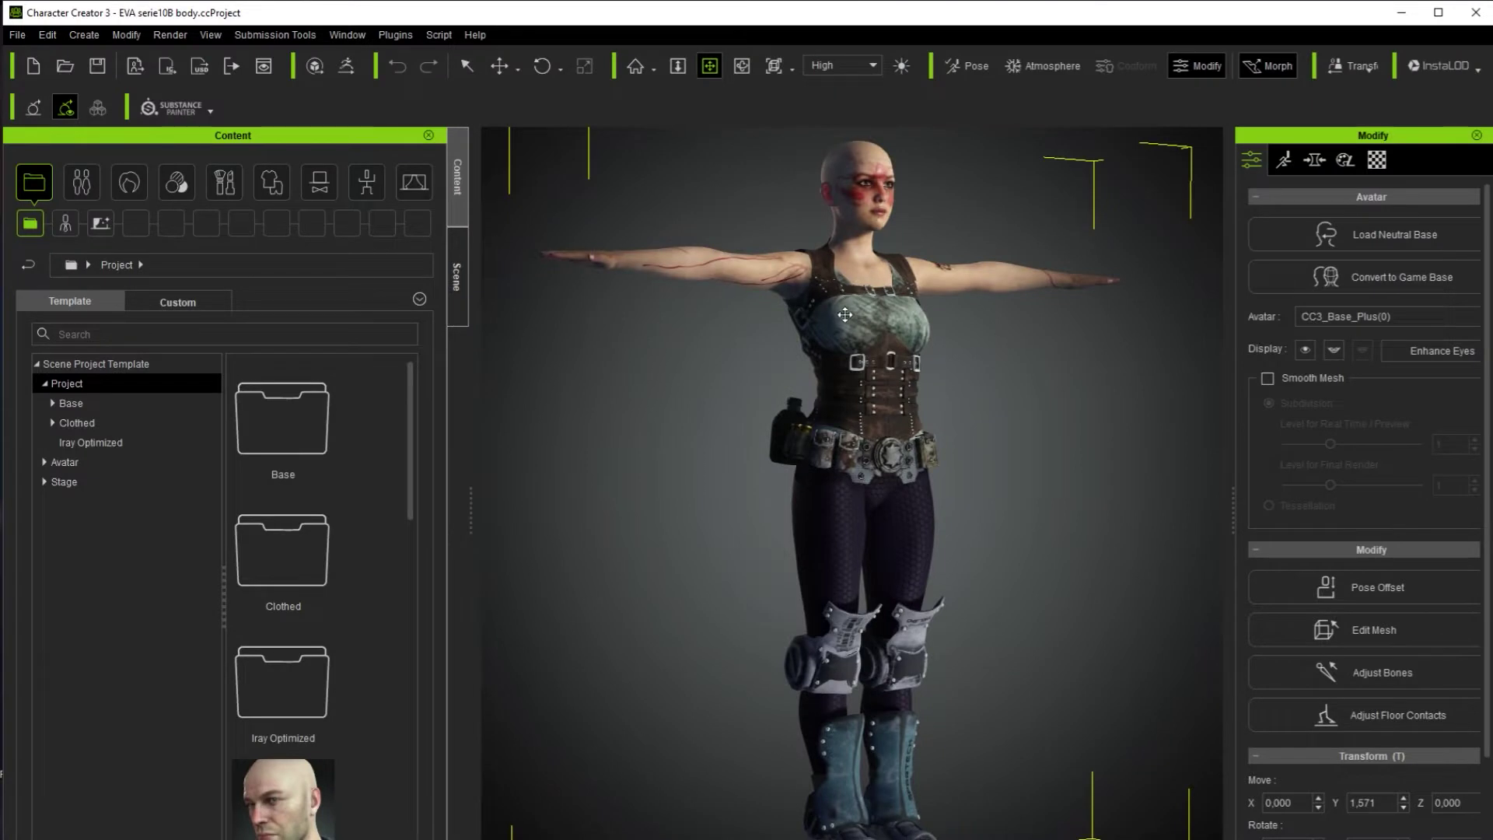
Start an FBX (Clothed Character) export of Eva using the Unreal target preset.
left_click(24, 37)
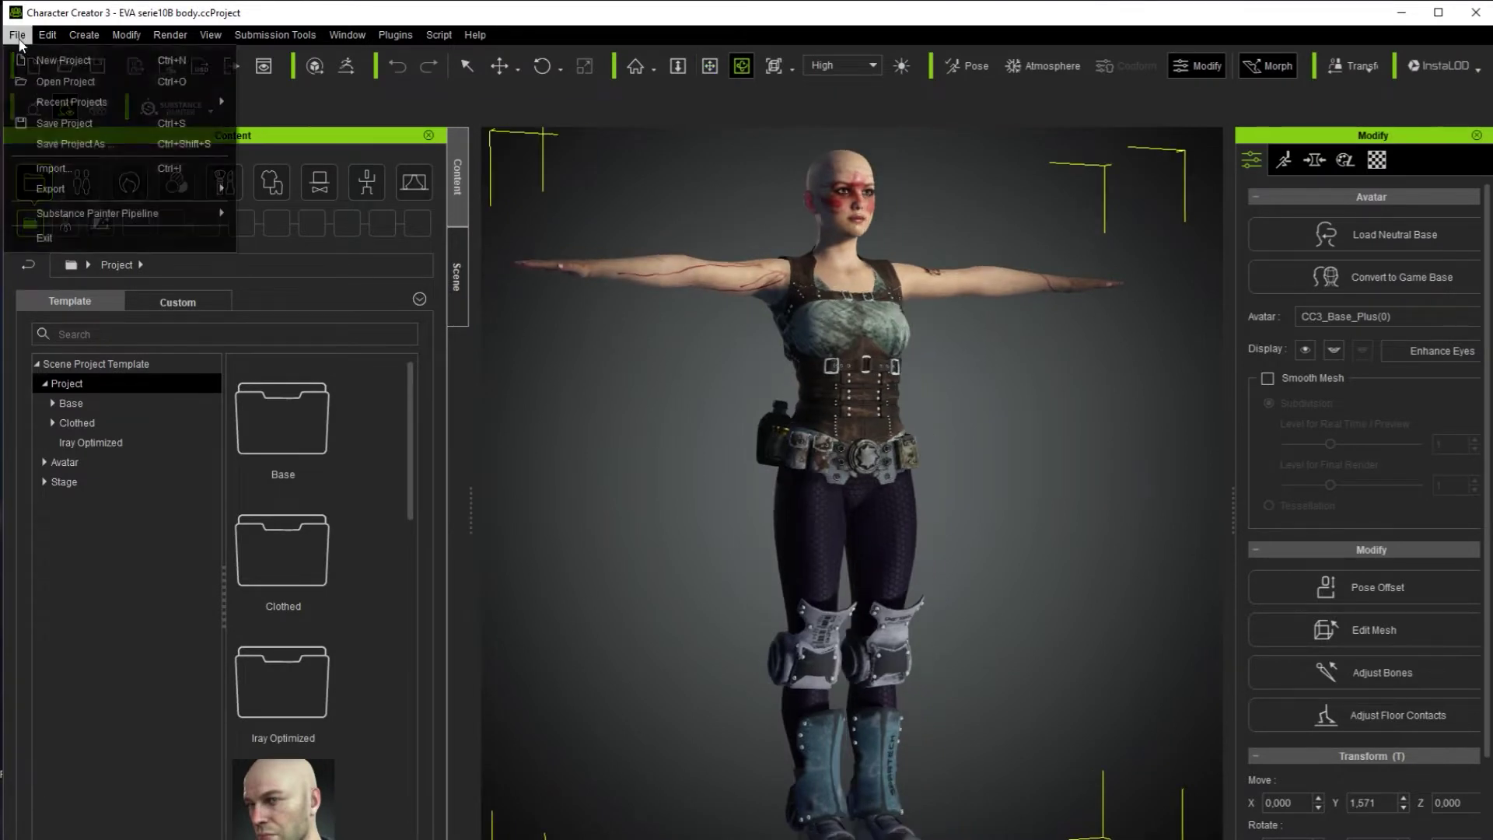
mouse_move(236, 189)
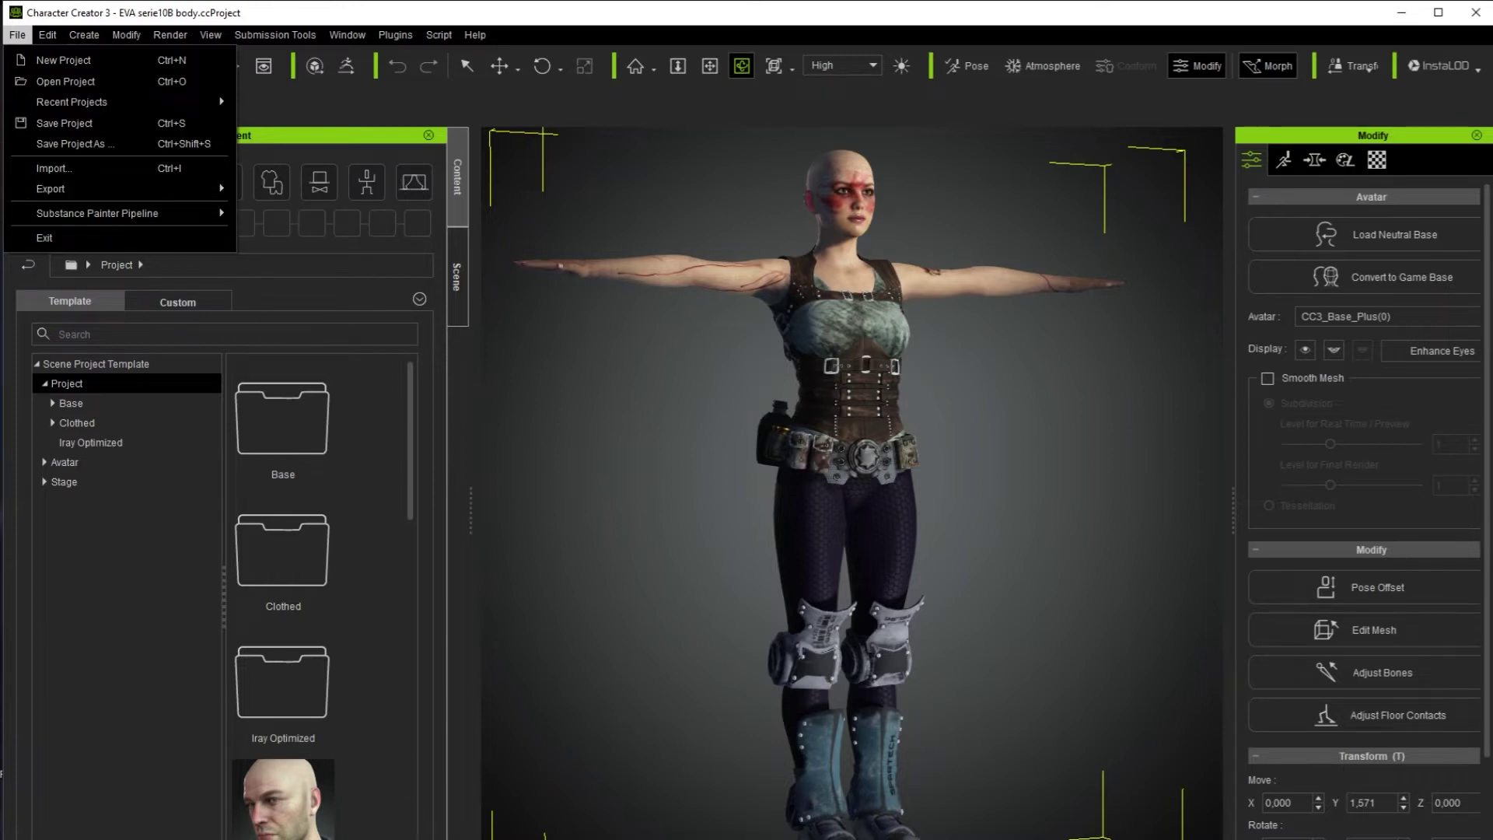
mouse_move(96, 192)
left_click(288, 280)
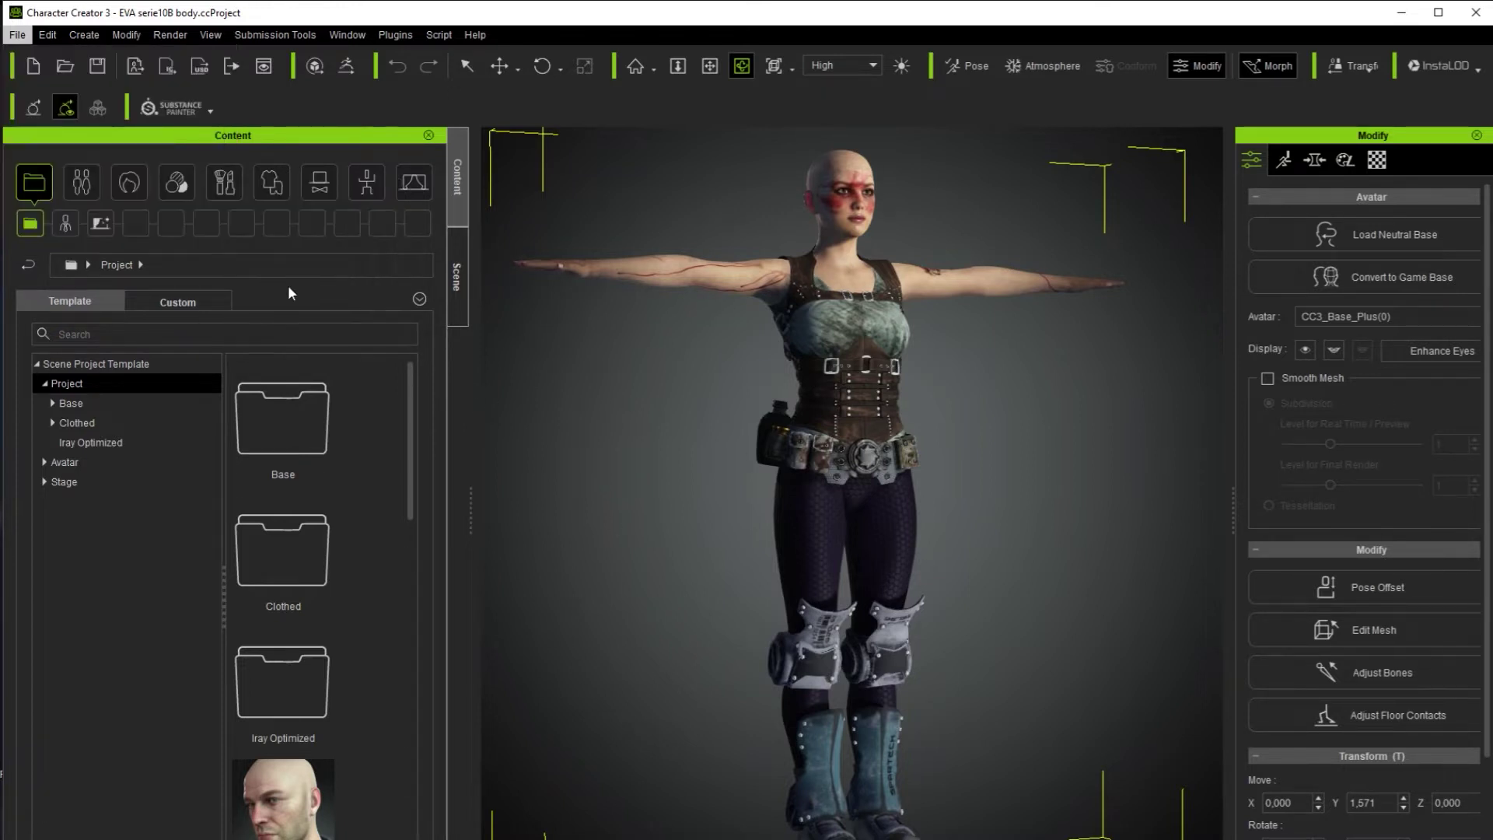
left_click(579, 120)
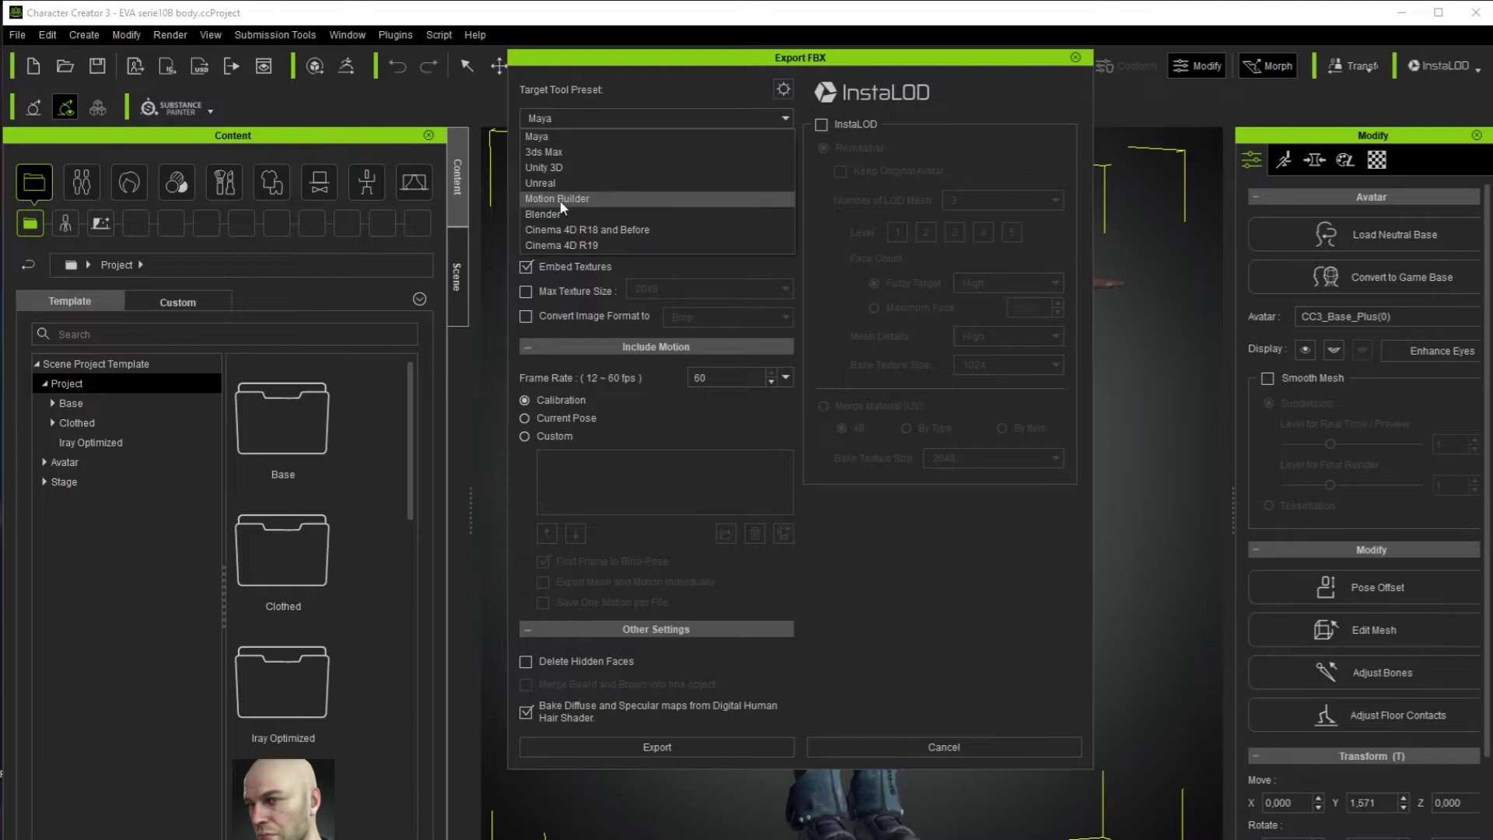
left_click(548, 184)
Set the FBX content to Mesh, enable Delete Hidden Faces, and export Eva.
left_click(568, 174)
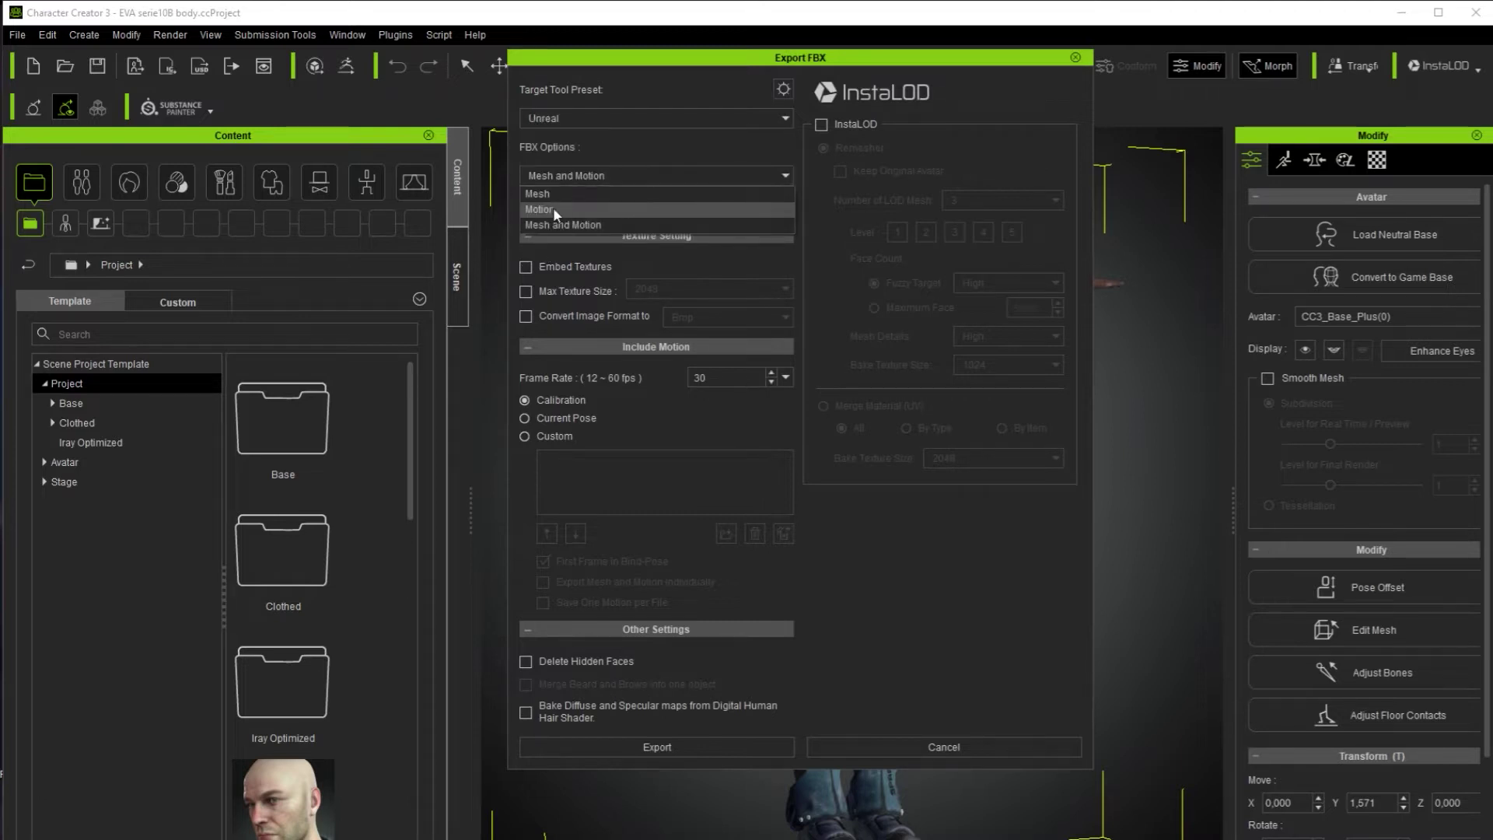
left_click(551, 207)
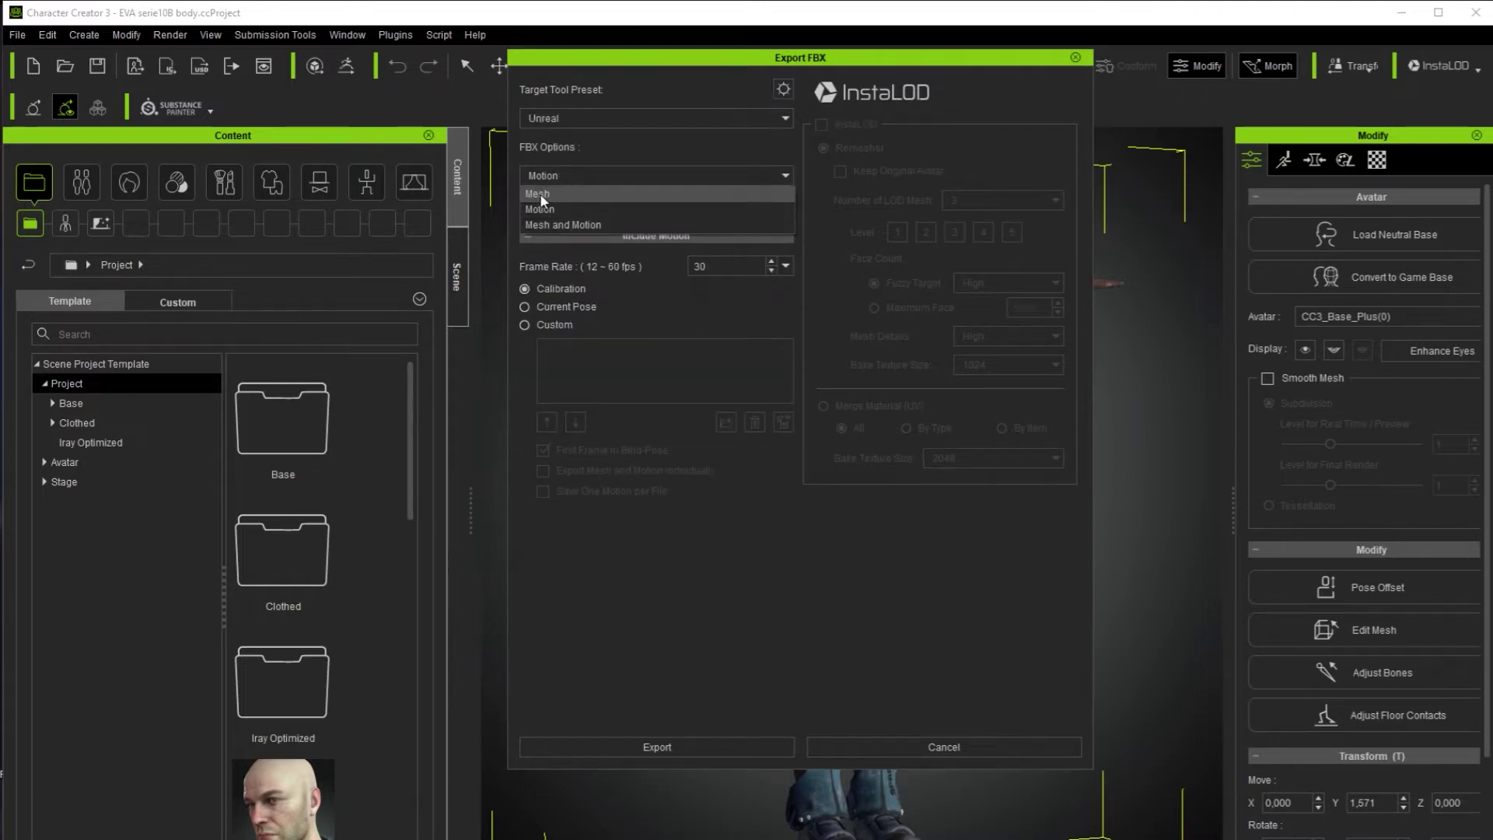
left_click(539, 193)
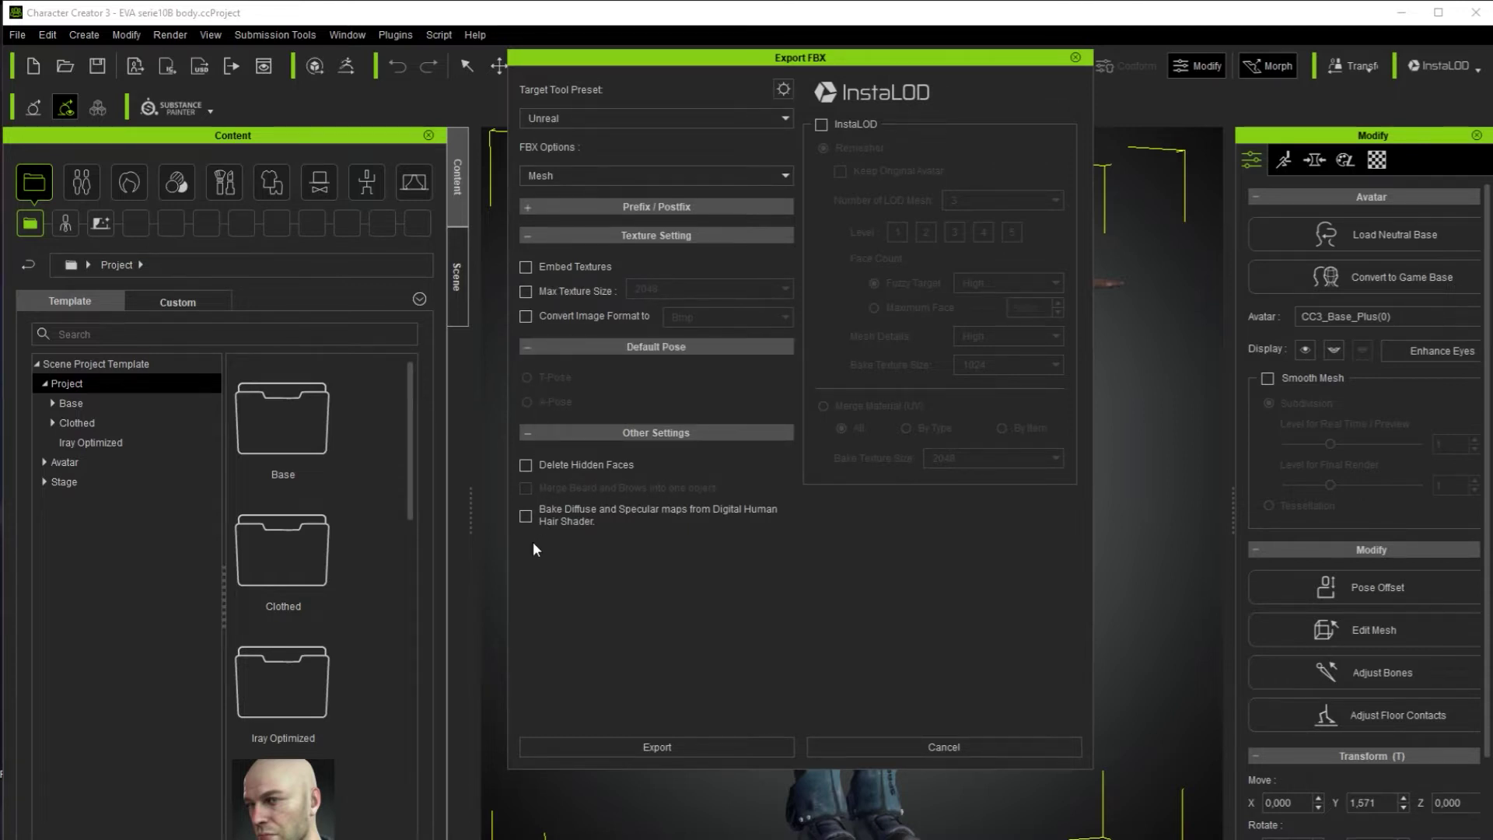
left_click(525, 464)
left_click(642, 744)
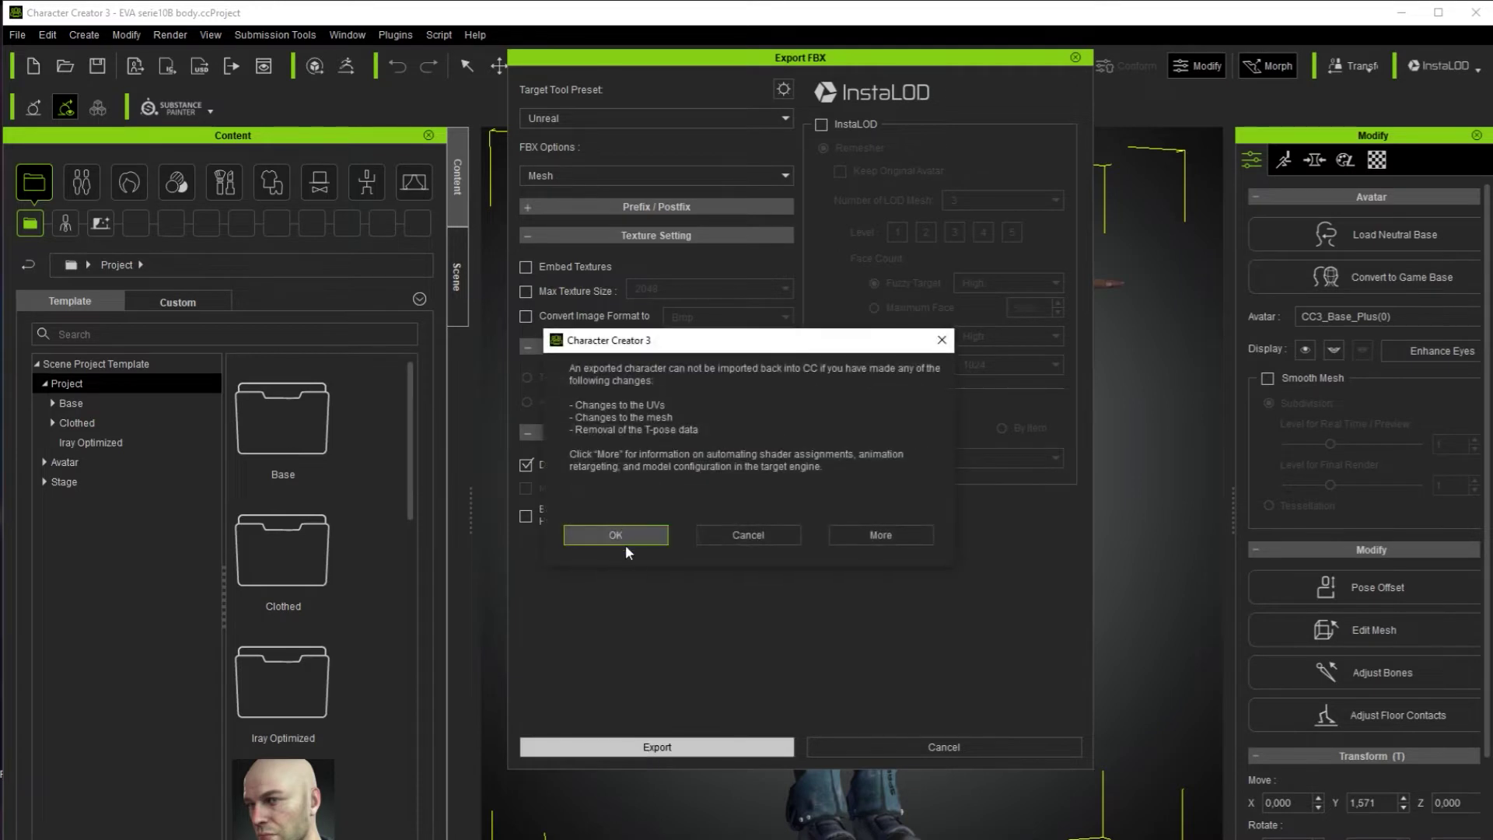
left_click(619, 534)
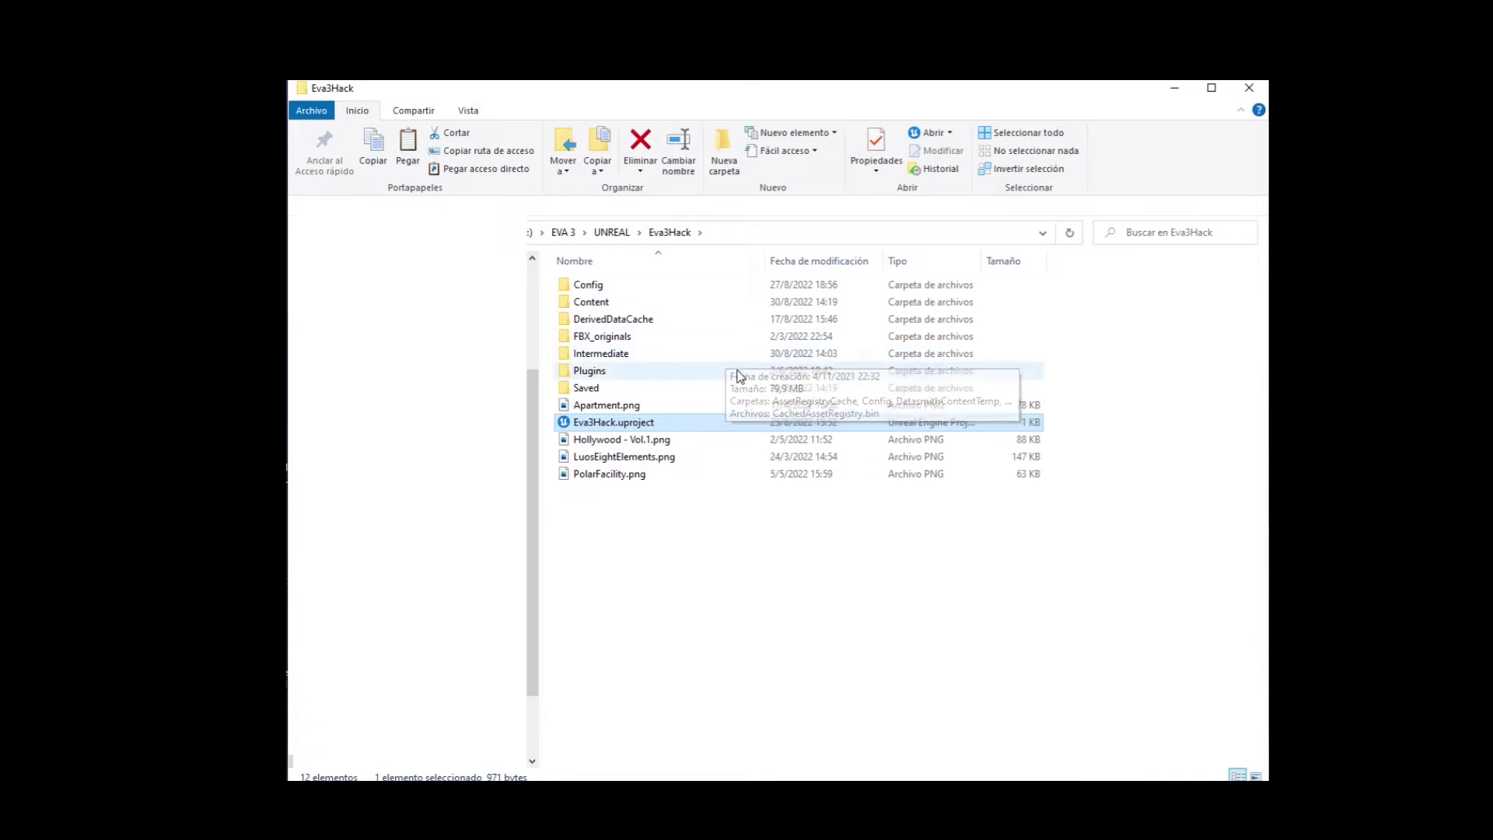
Paste the copied files into the Eva3Hack project folder.
right_click(646, 523)
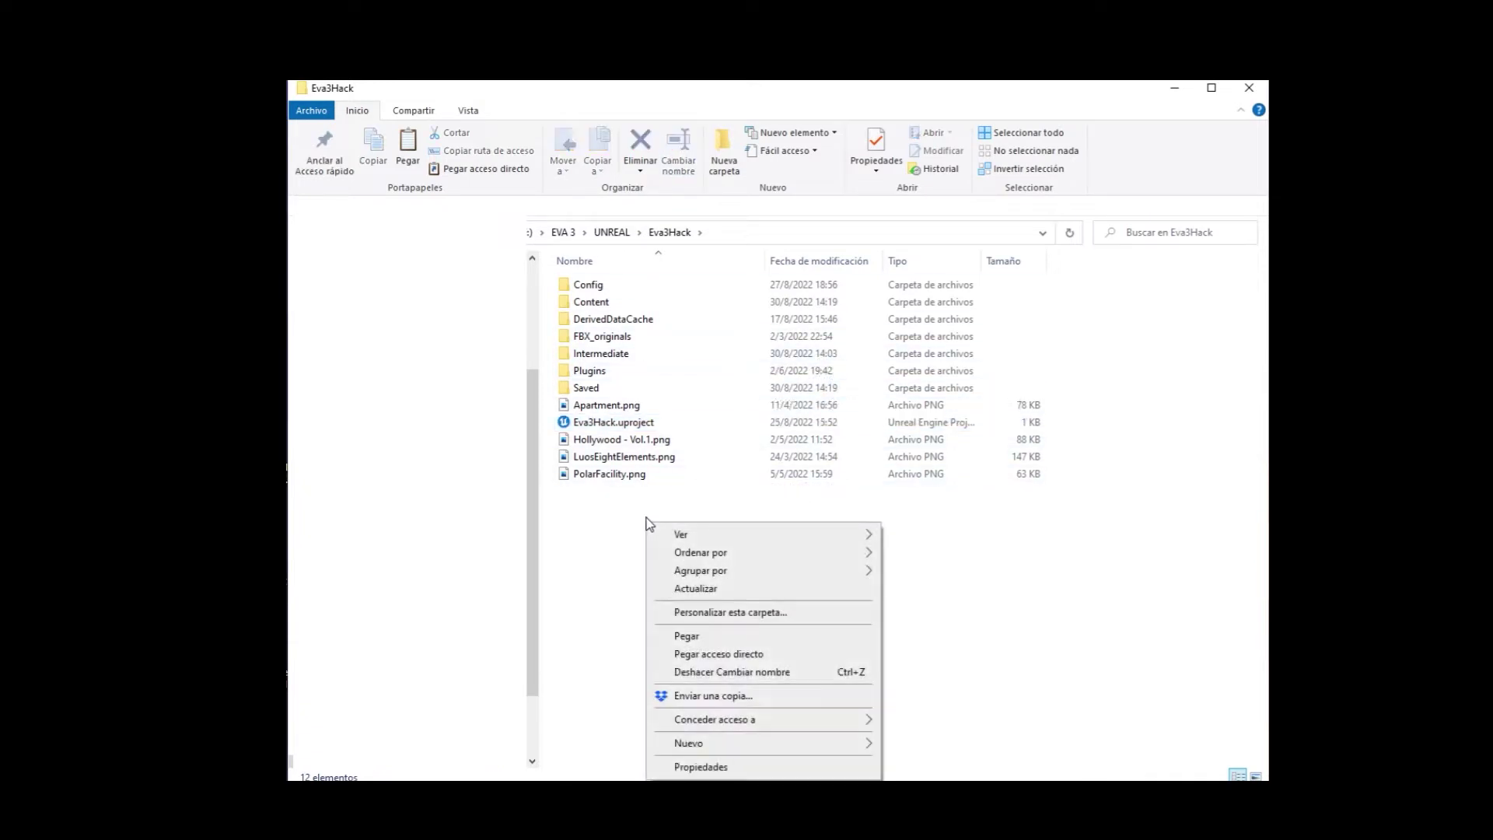
left_click(686, 637)
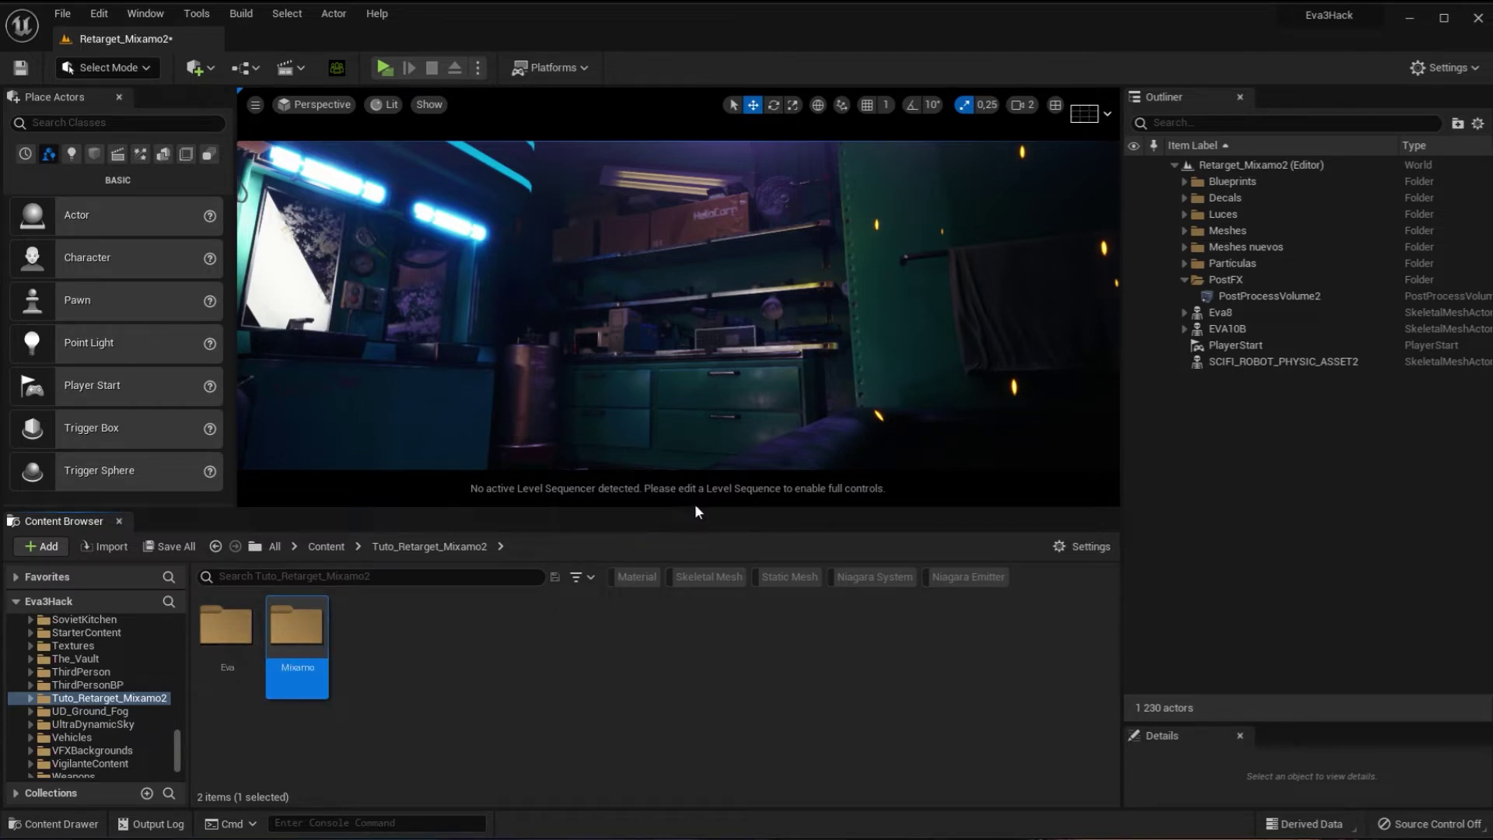
right_click_drag(694, 496, 694, 496)
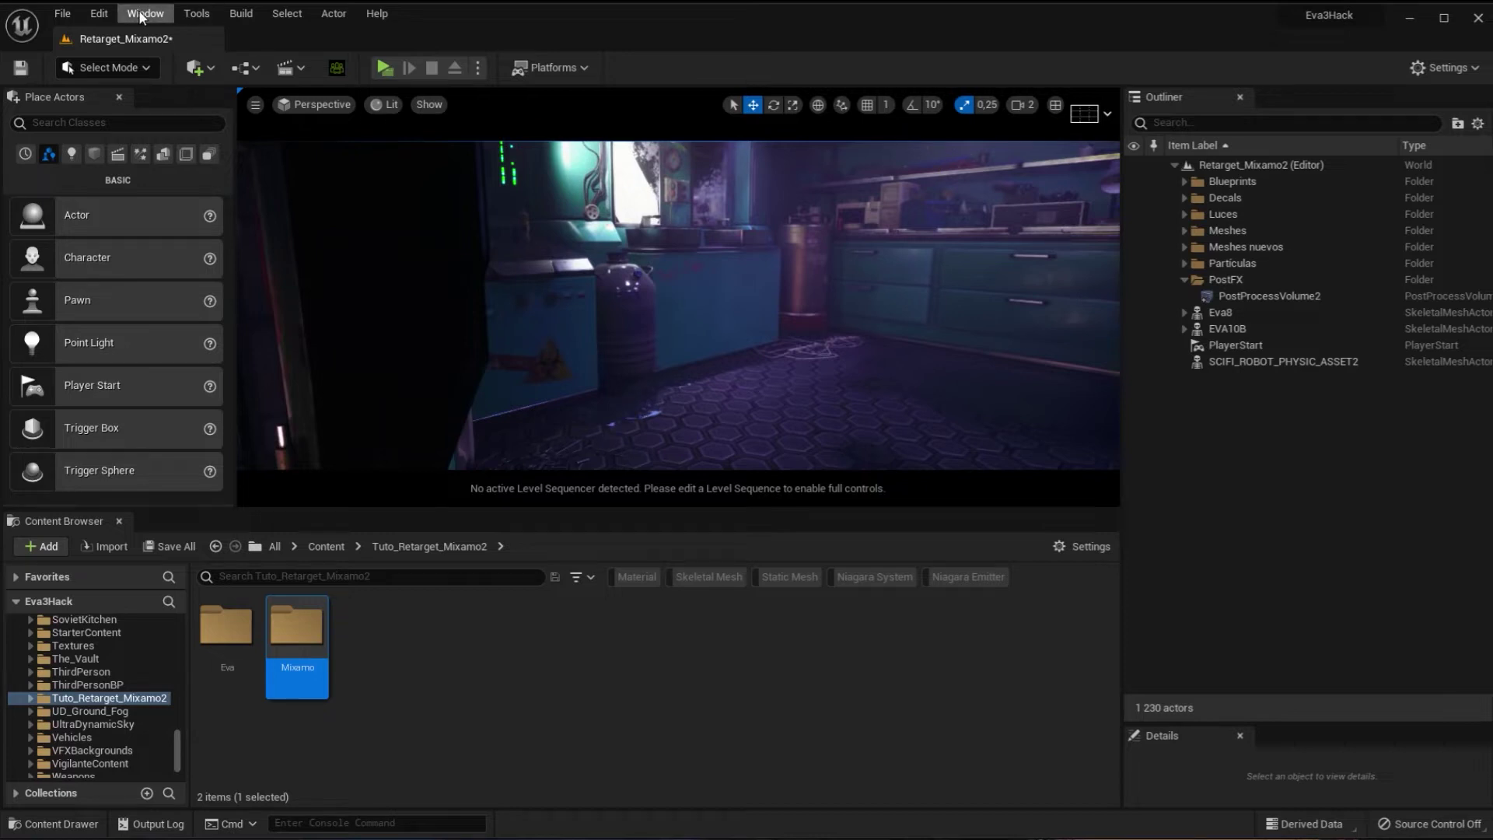
left_click(99, 15)
left_click(152, 276)
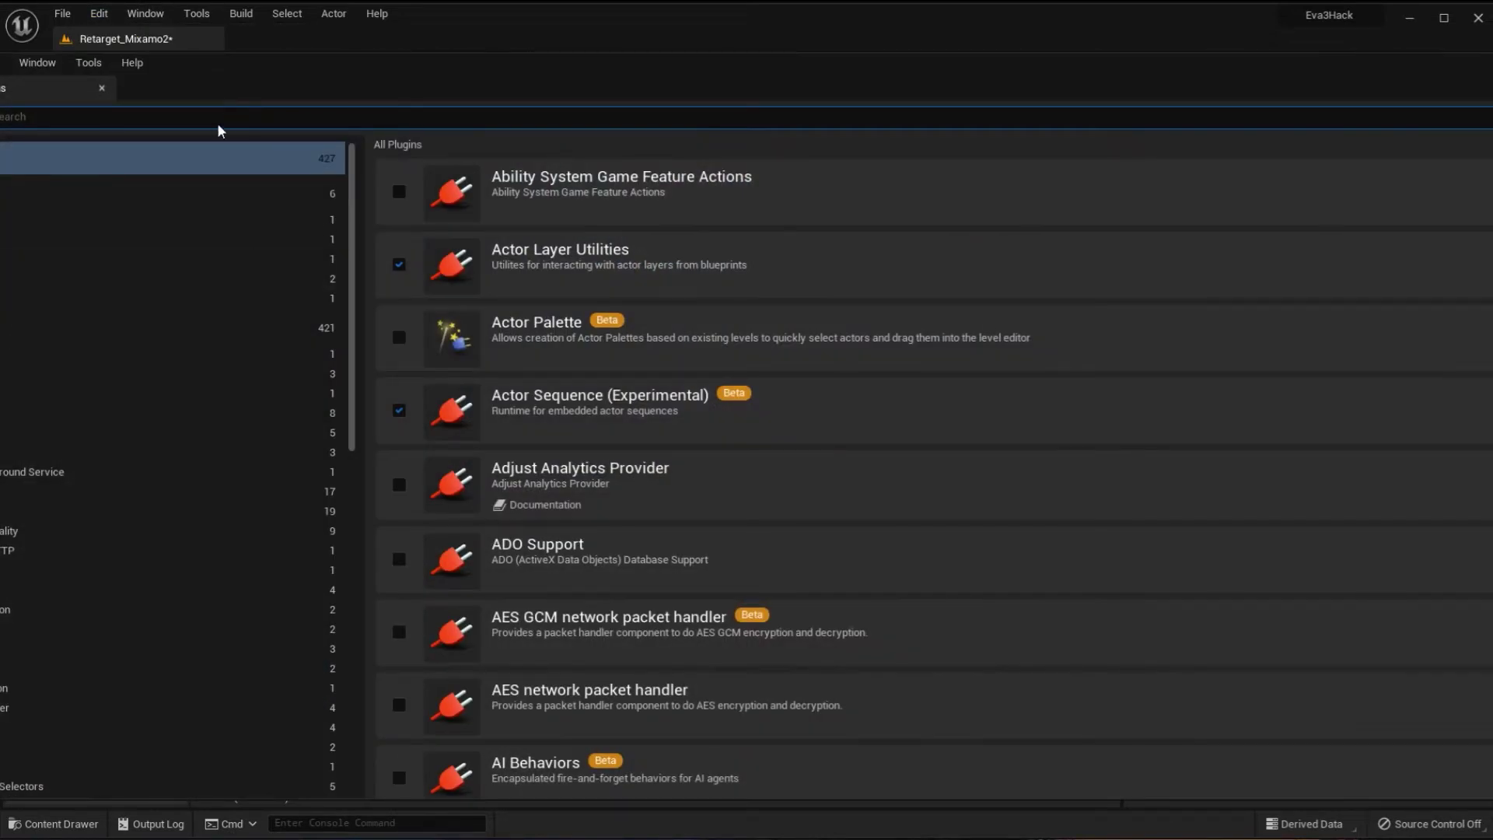
type("mixam")
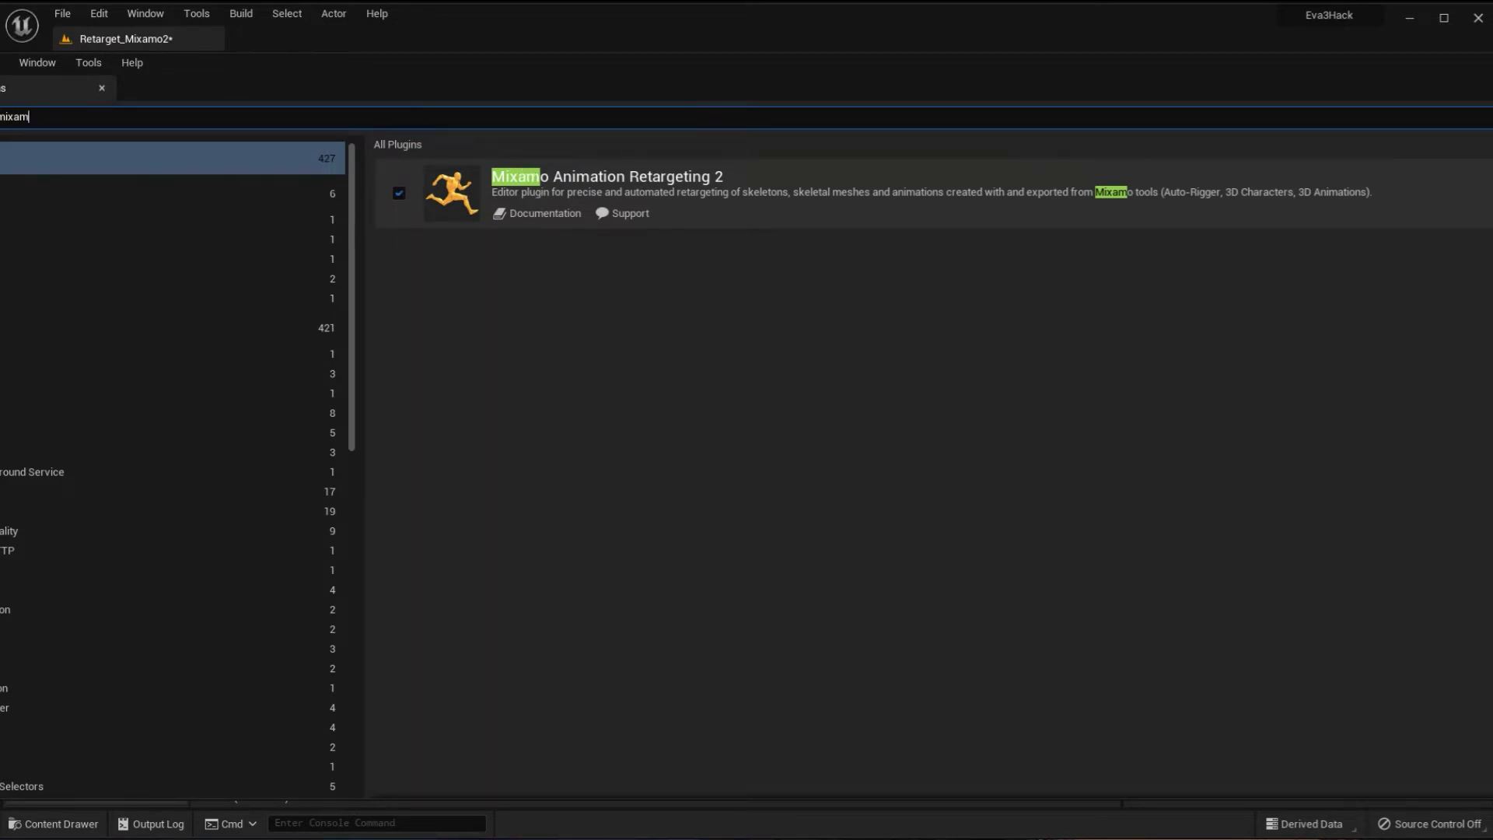
type("c")
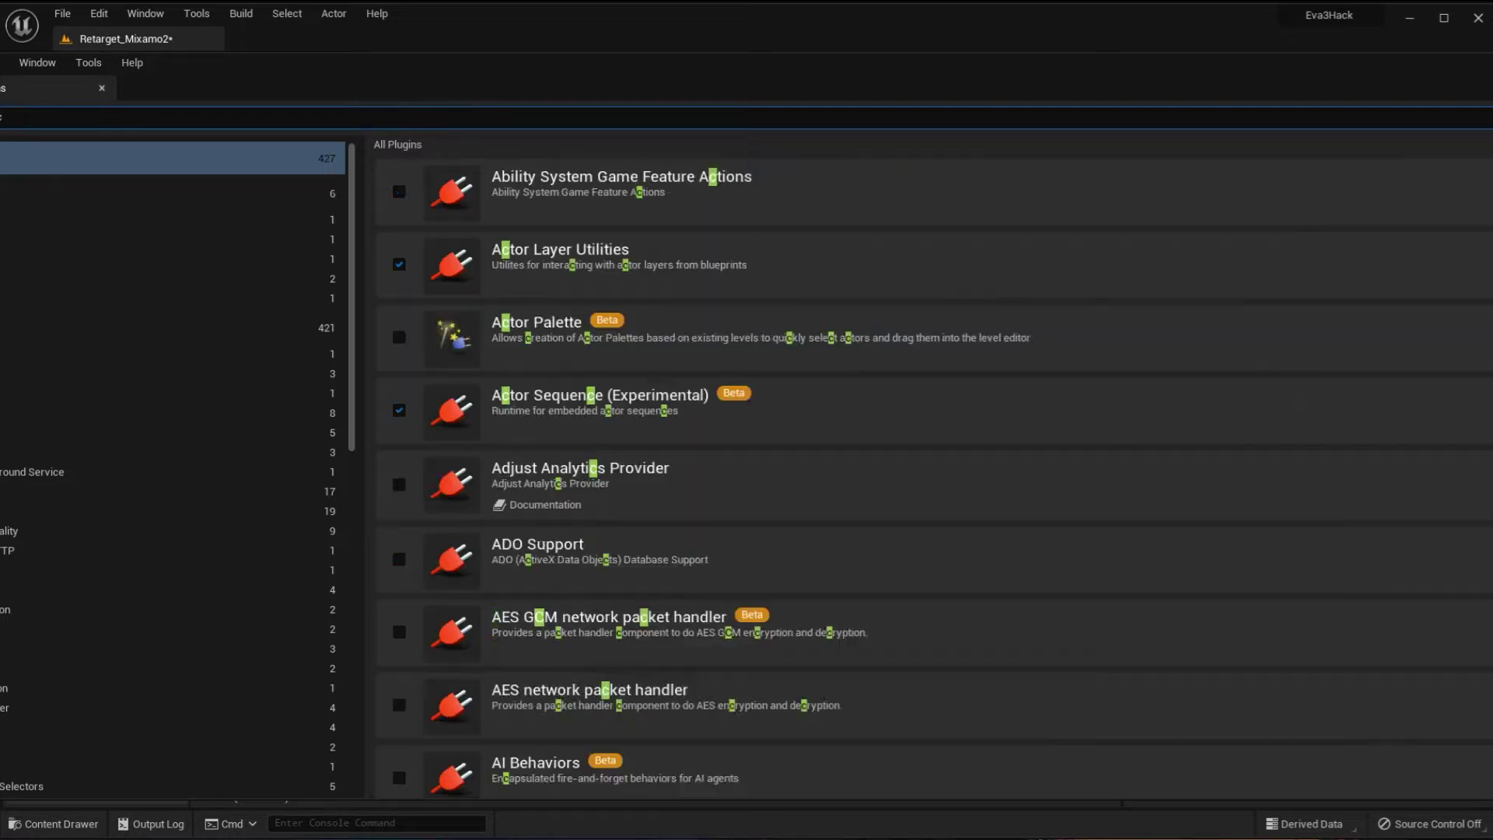
type("har")
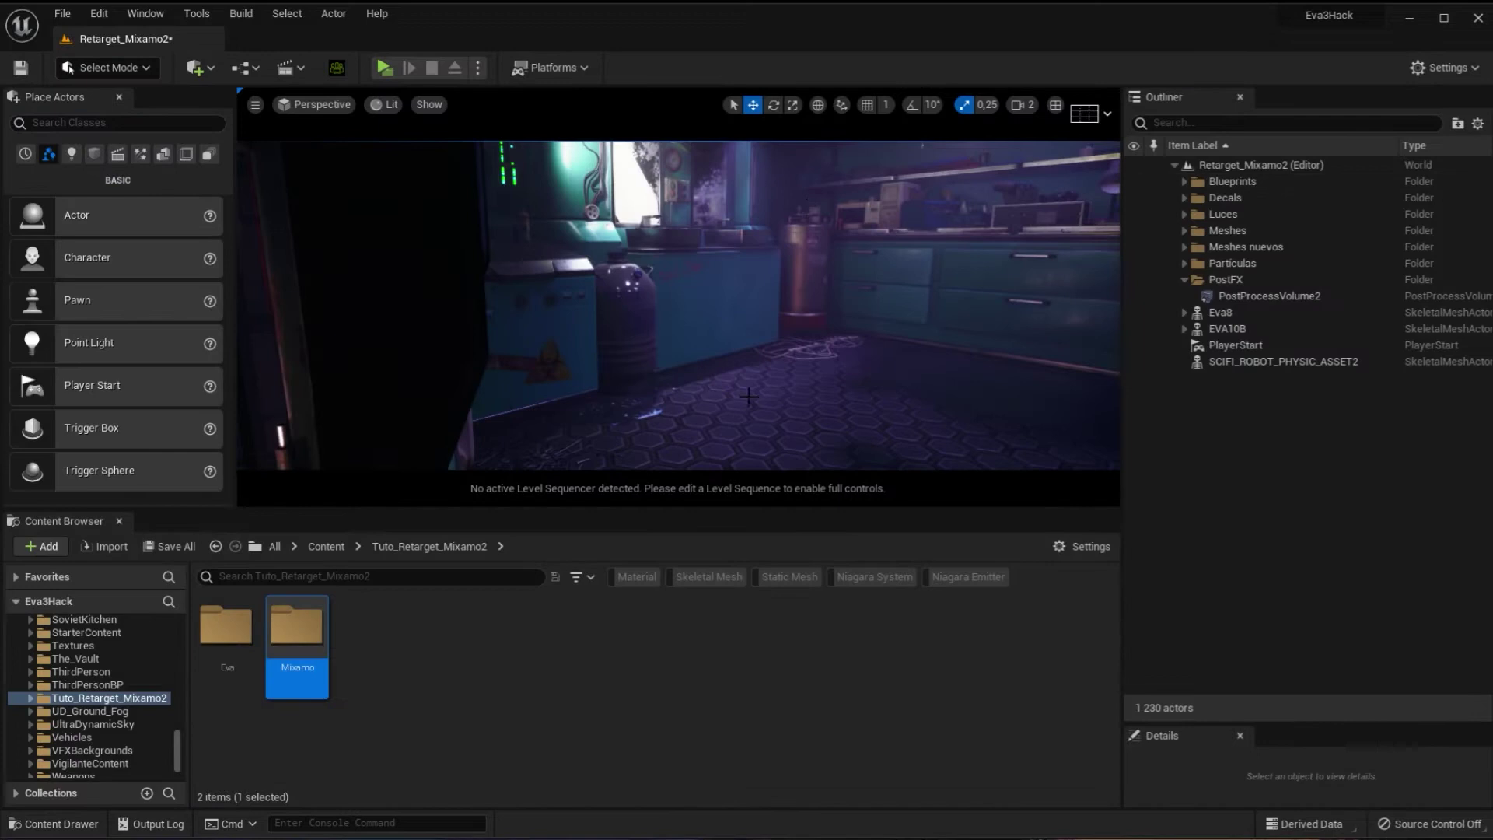
Import Eva10B.Fbx into the Eva folder using the CC Auto Setup HQ Shader.
double_click(227, 628)
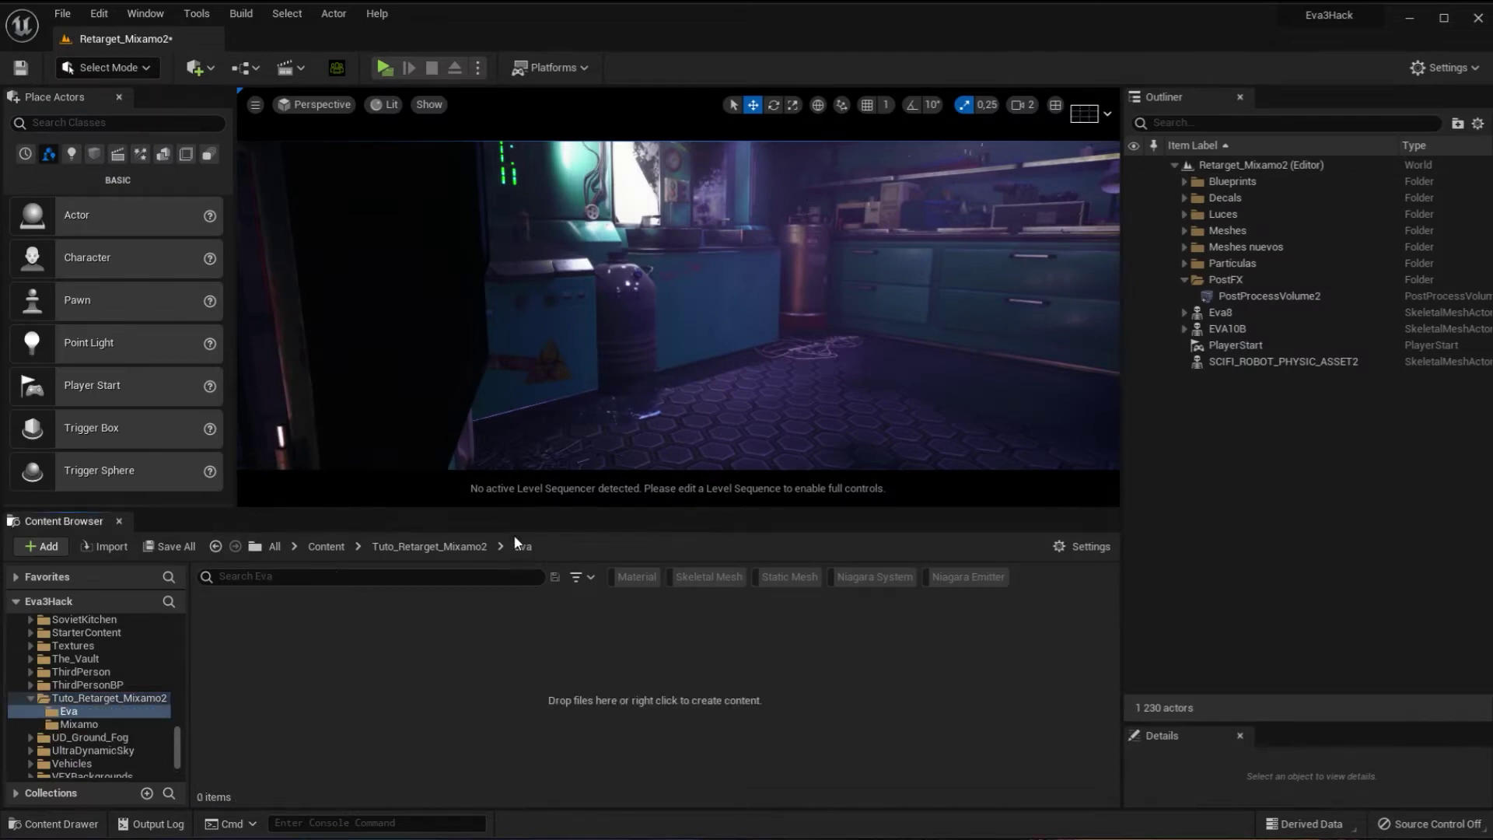
right_click(354, 654)
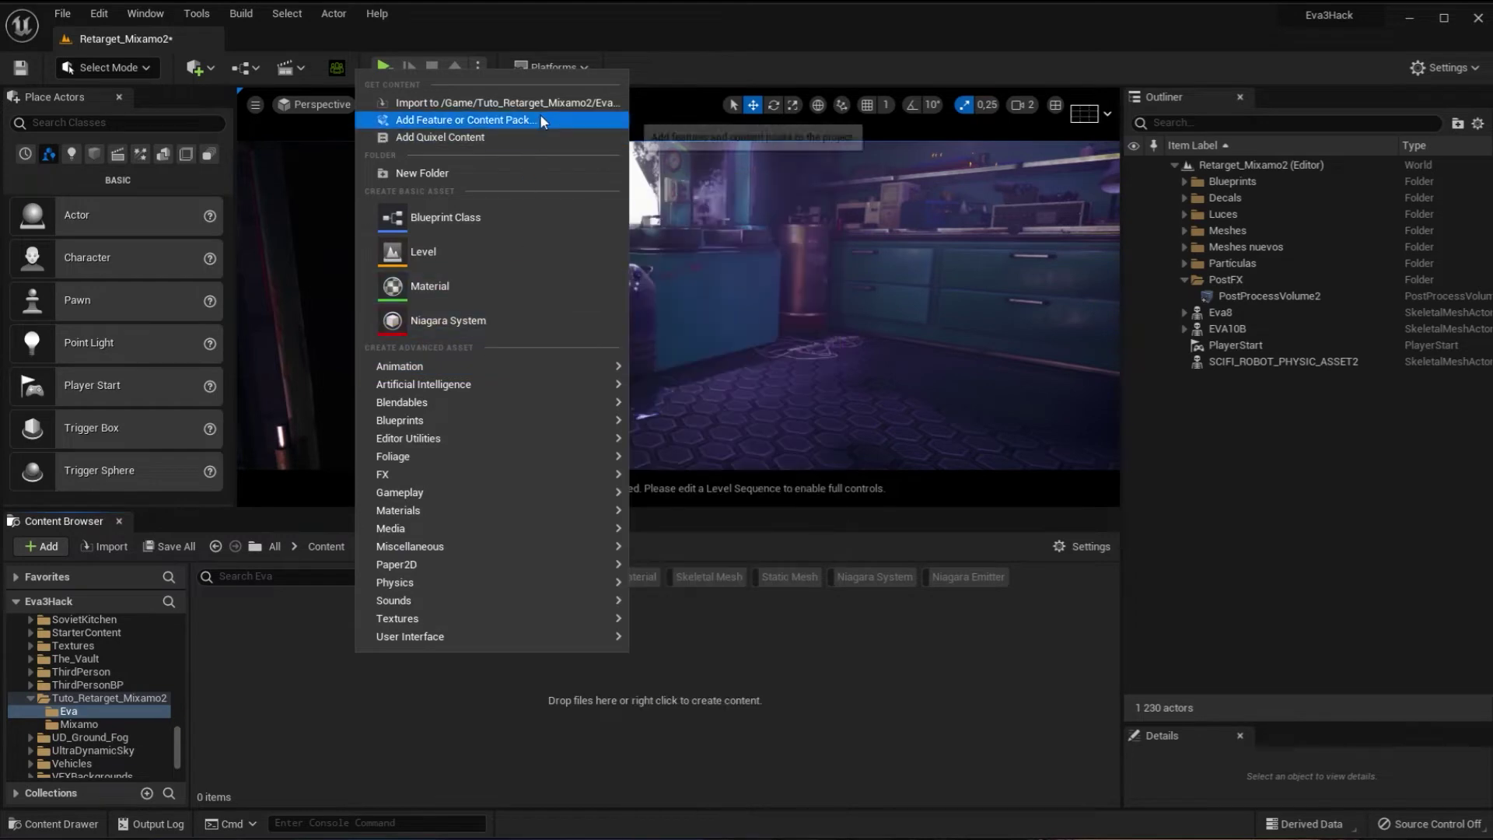
left_click(542, 109)
left_click(600, 263)
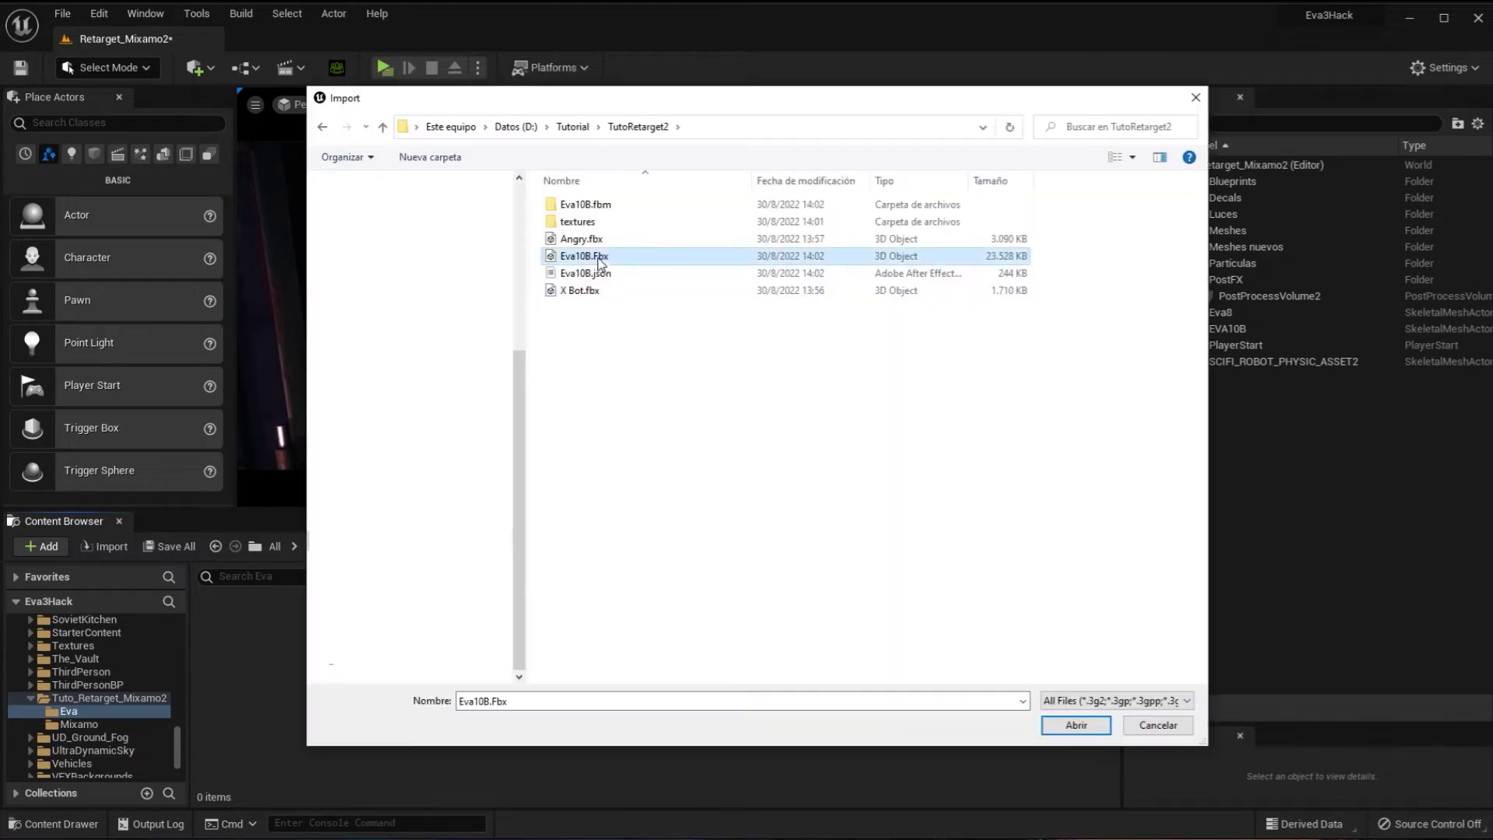
left_click(1085, 727)
left_click(587, 462)
left_click(909, 488)
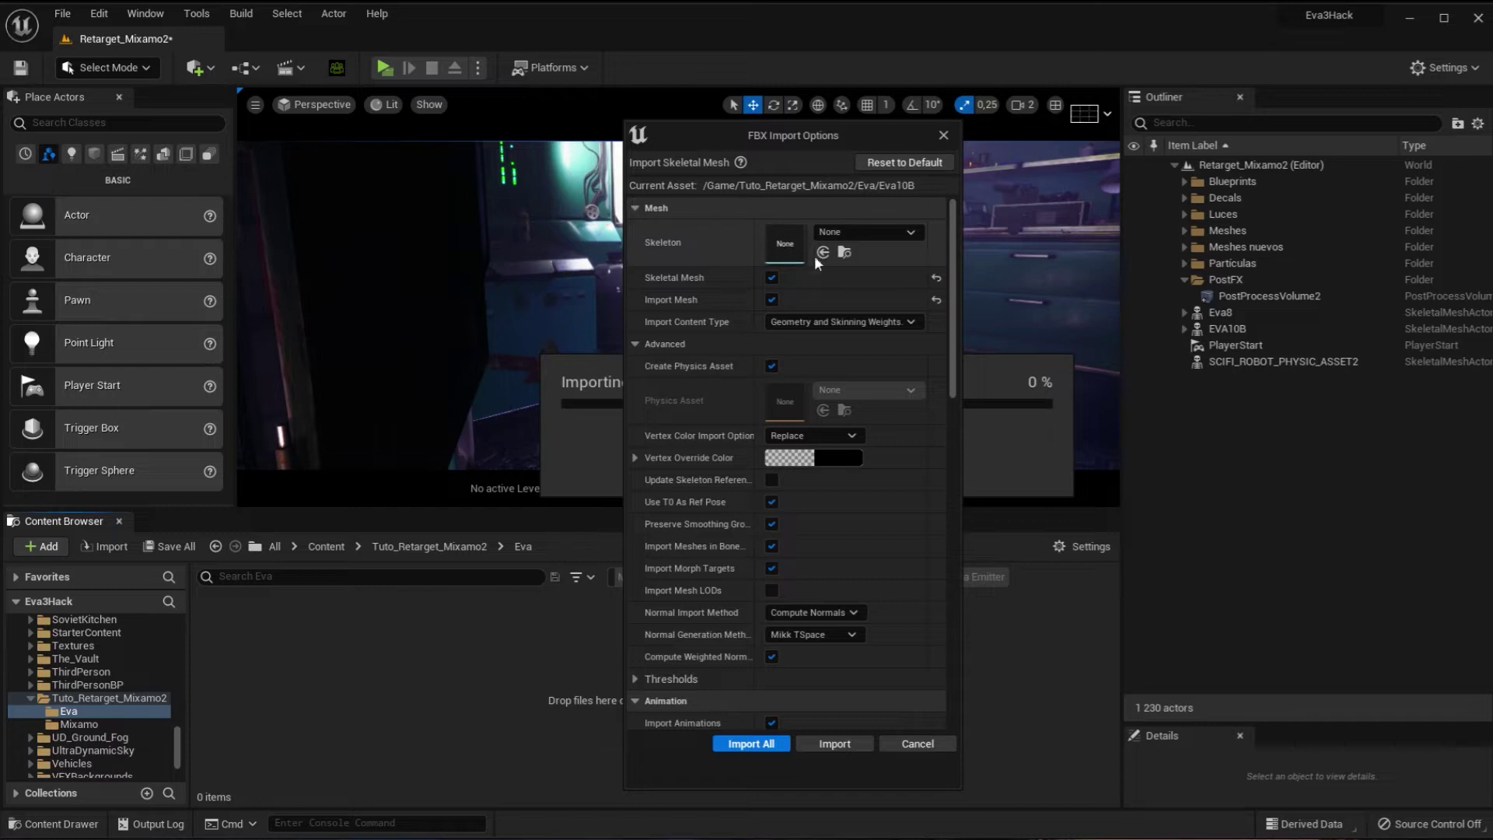
Turn off Import Animations, import Eva10B, then drag the asset toward the viewport.
left_click_drag(954, 291, 957, 300)
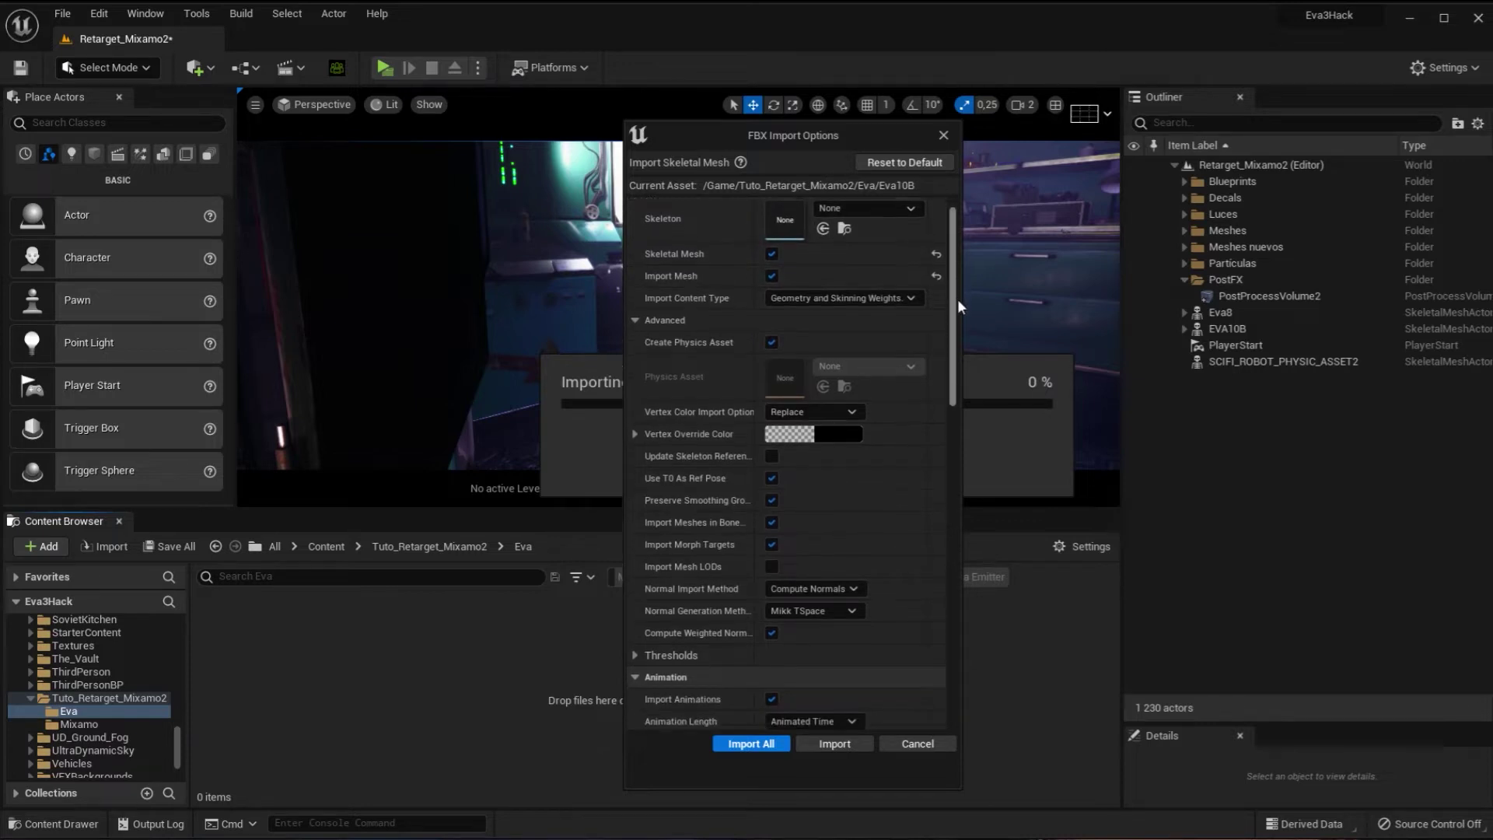
scroll(952, 307, "down", 2)
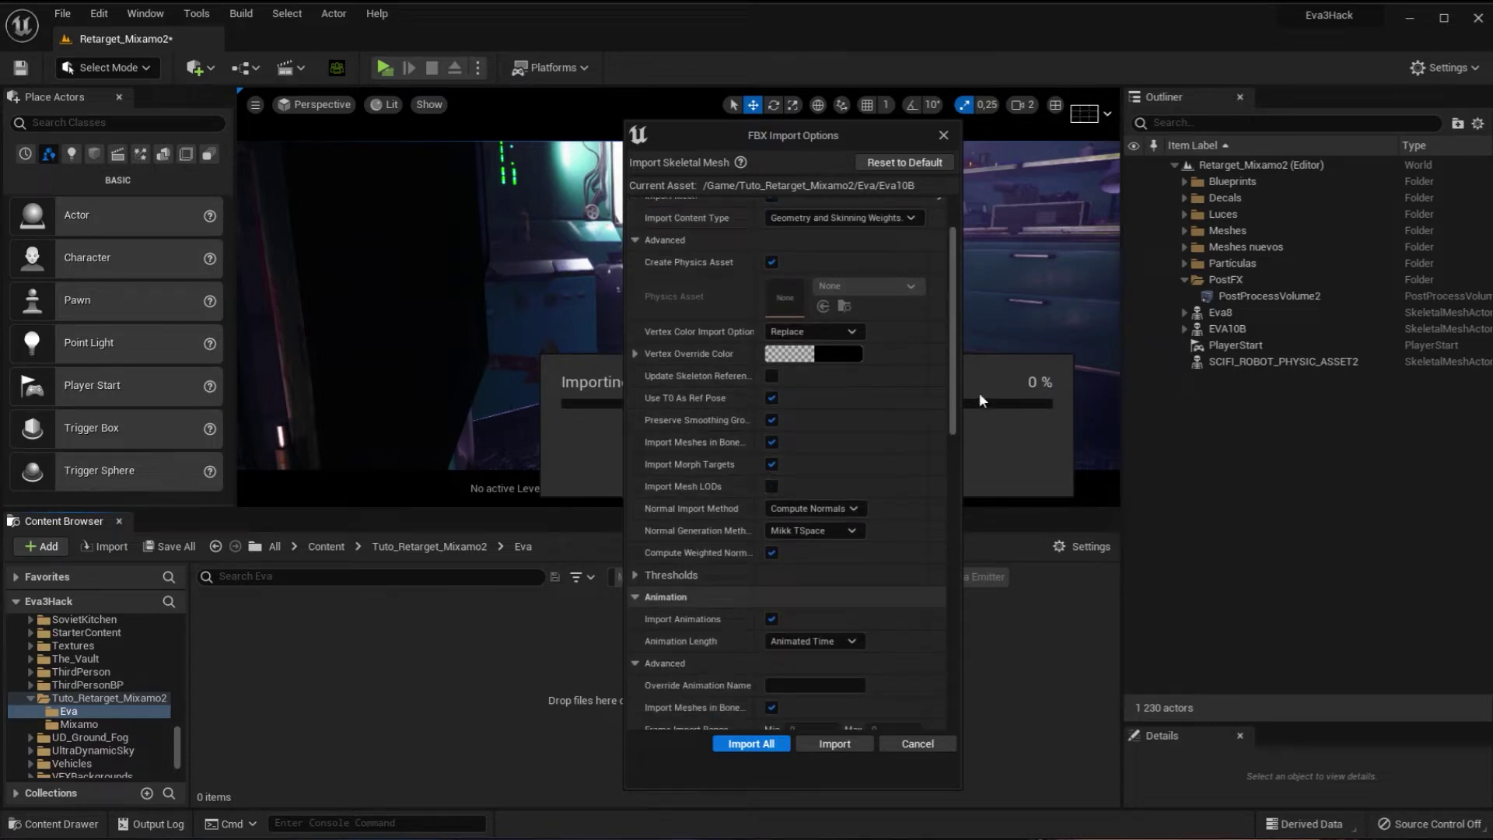
scroll(952, 389, "down", 5)
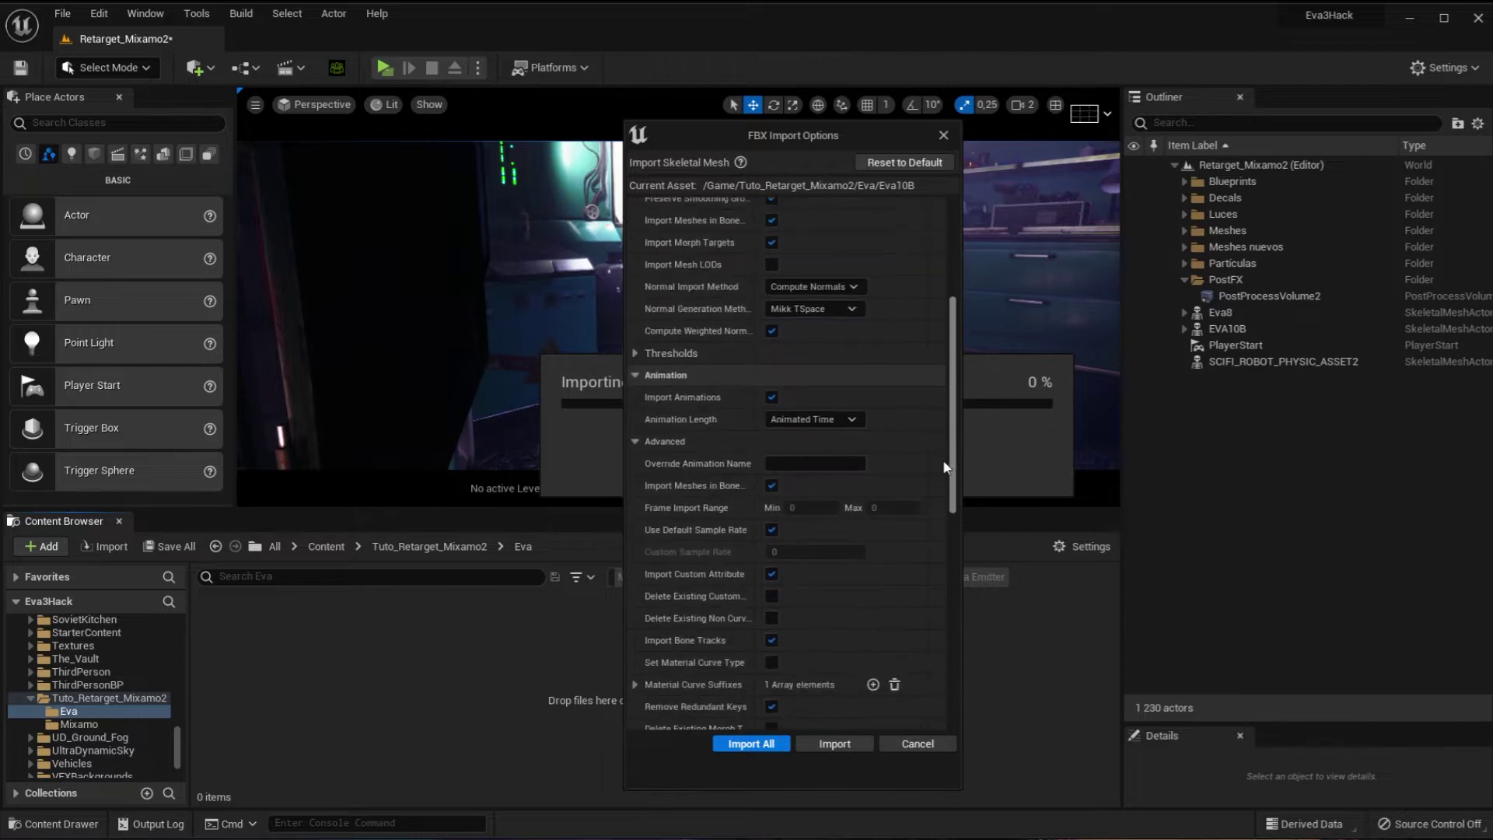
left_click(771, 397)
left_click_drag(955, 423, 948, 630)
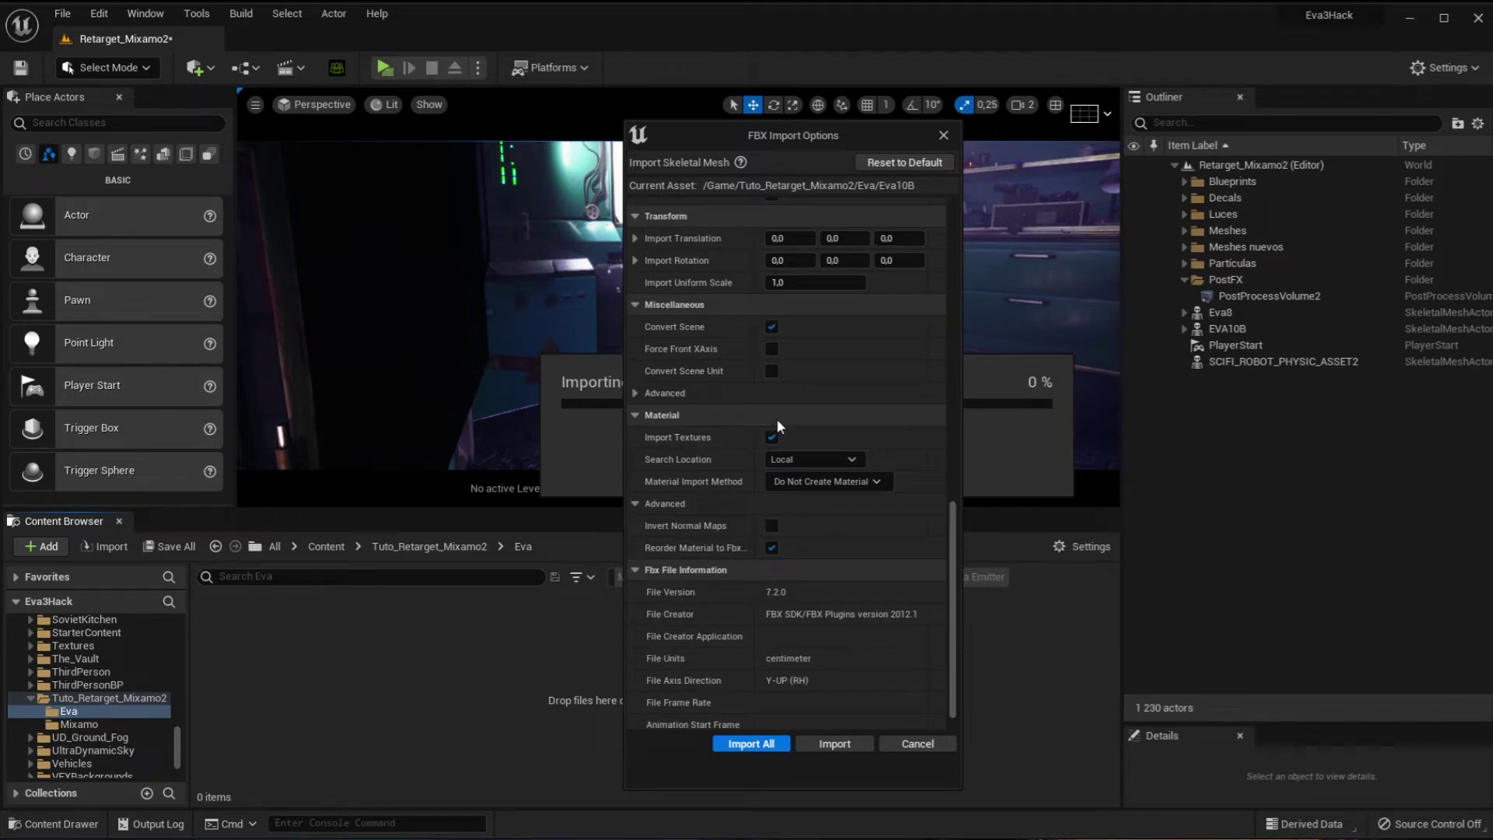
left_click(767, 744)
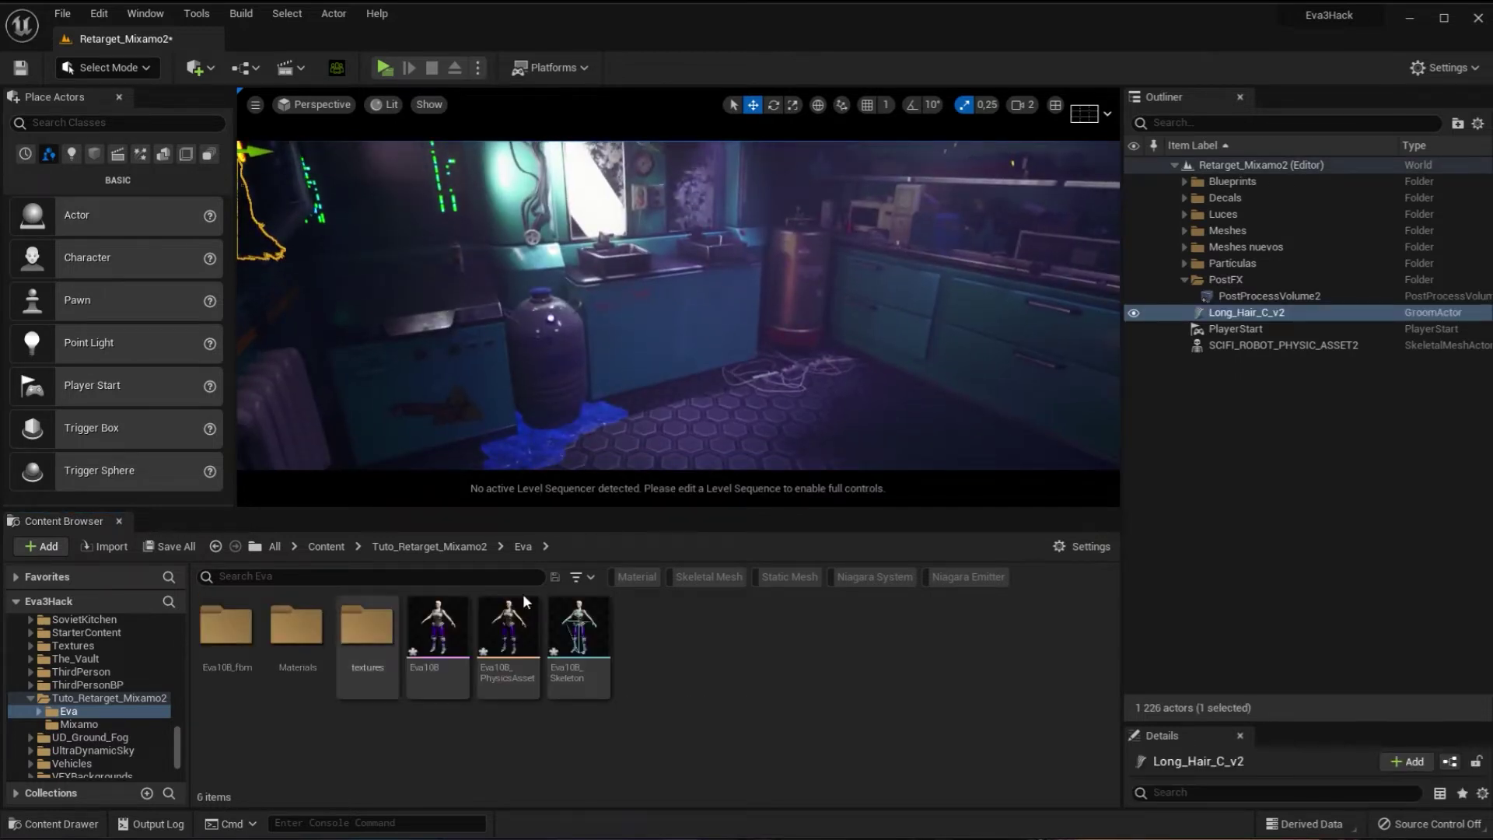
mouse_move(438, 652)
left_click_drag(437, 651, 708, 439)
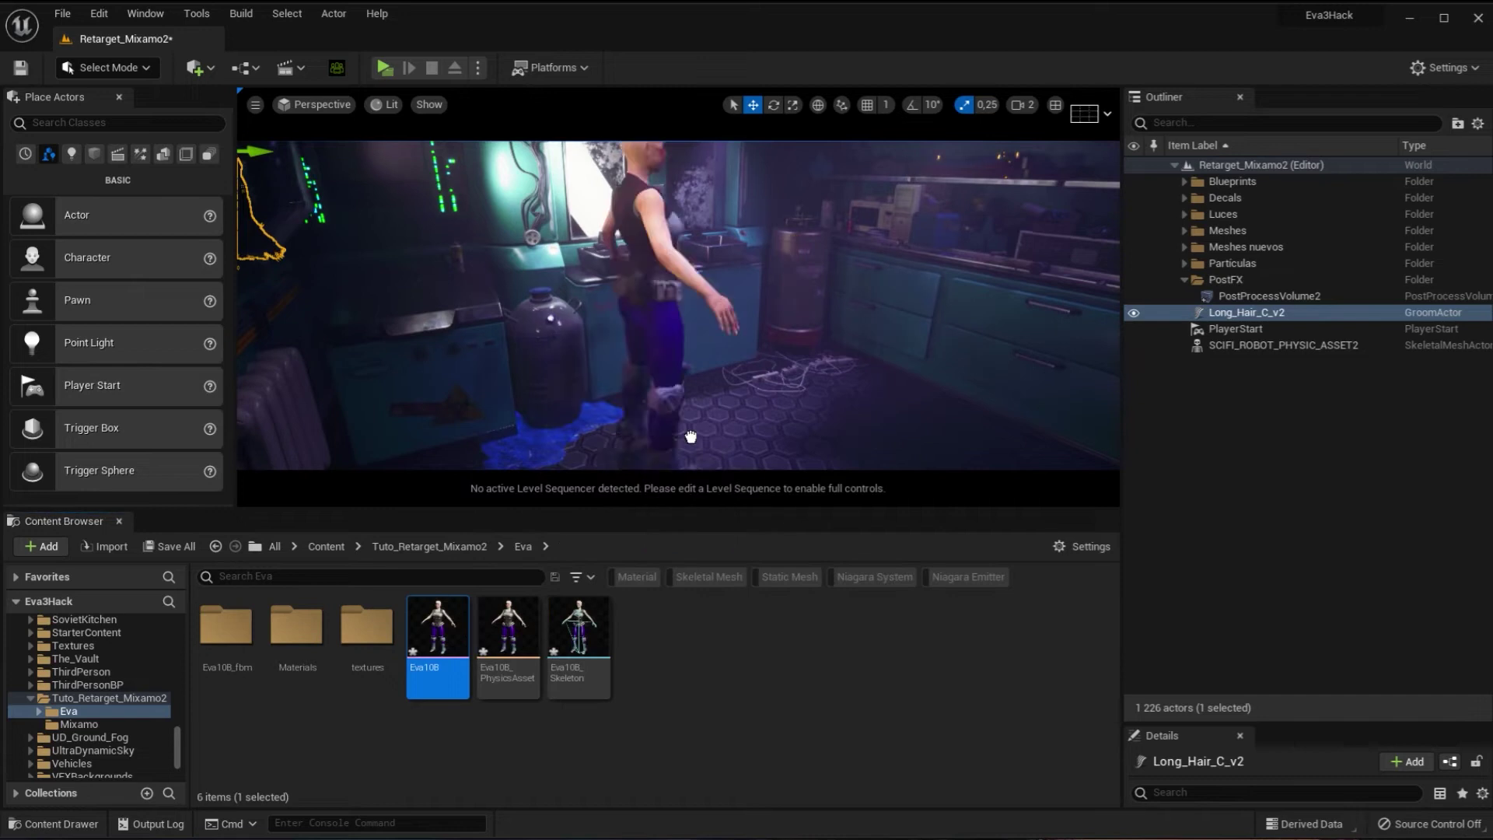
Place Eva10B in the kitchen, rotate her to face the camera, and enlarge the viewport.
mouse_move(709, 439)
right_mouse_down()
mouse_move(684, 435)
mouse_move(723, 446)
right_mouse_up()
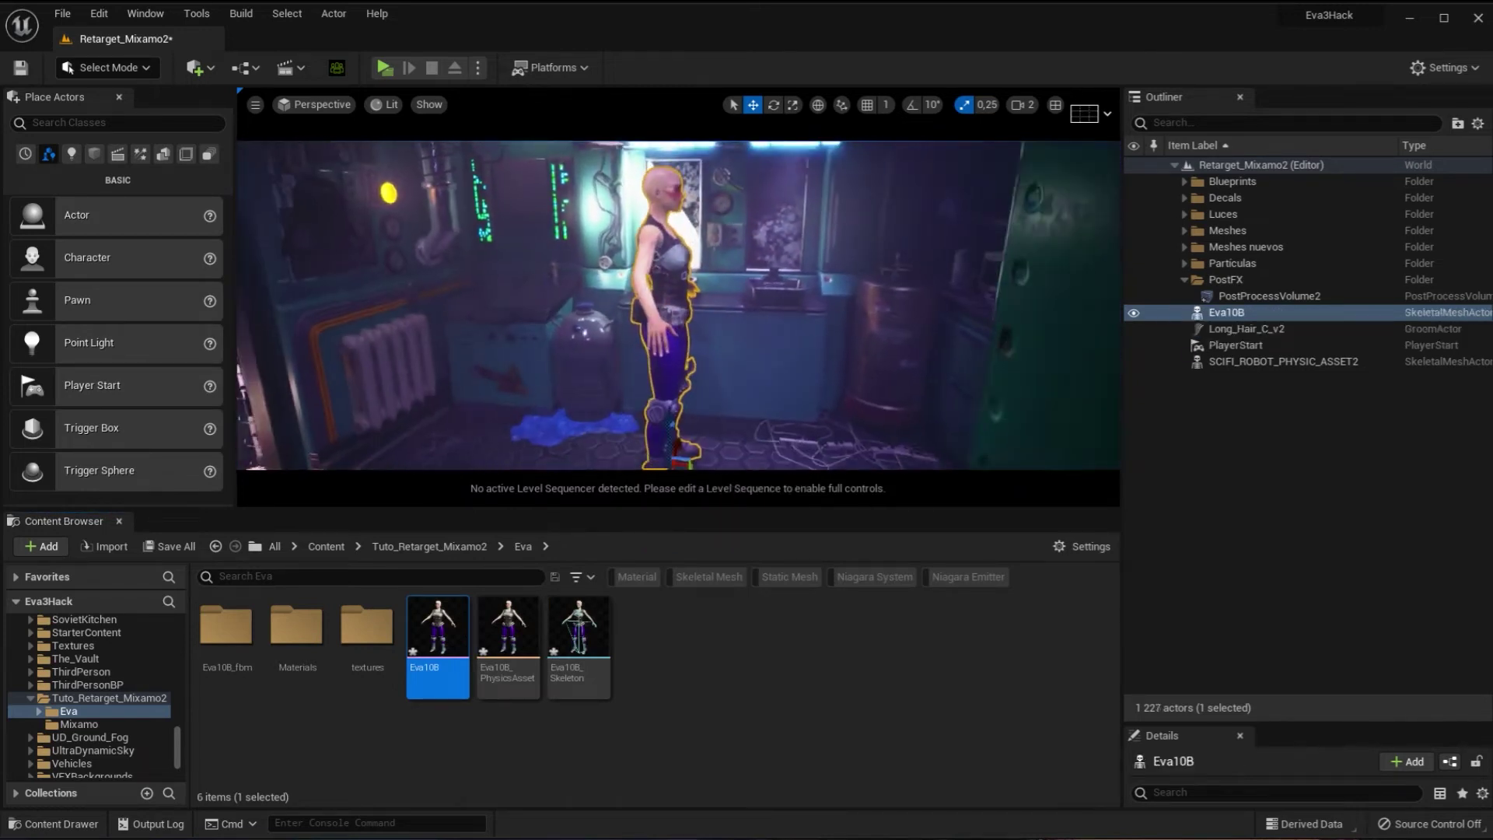
left_click_drag(723, 446, 717, 419)
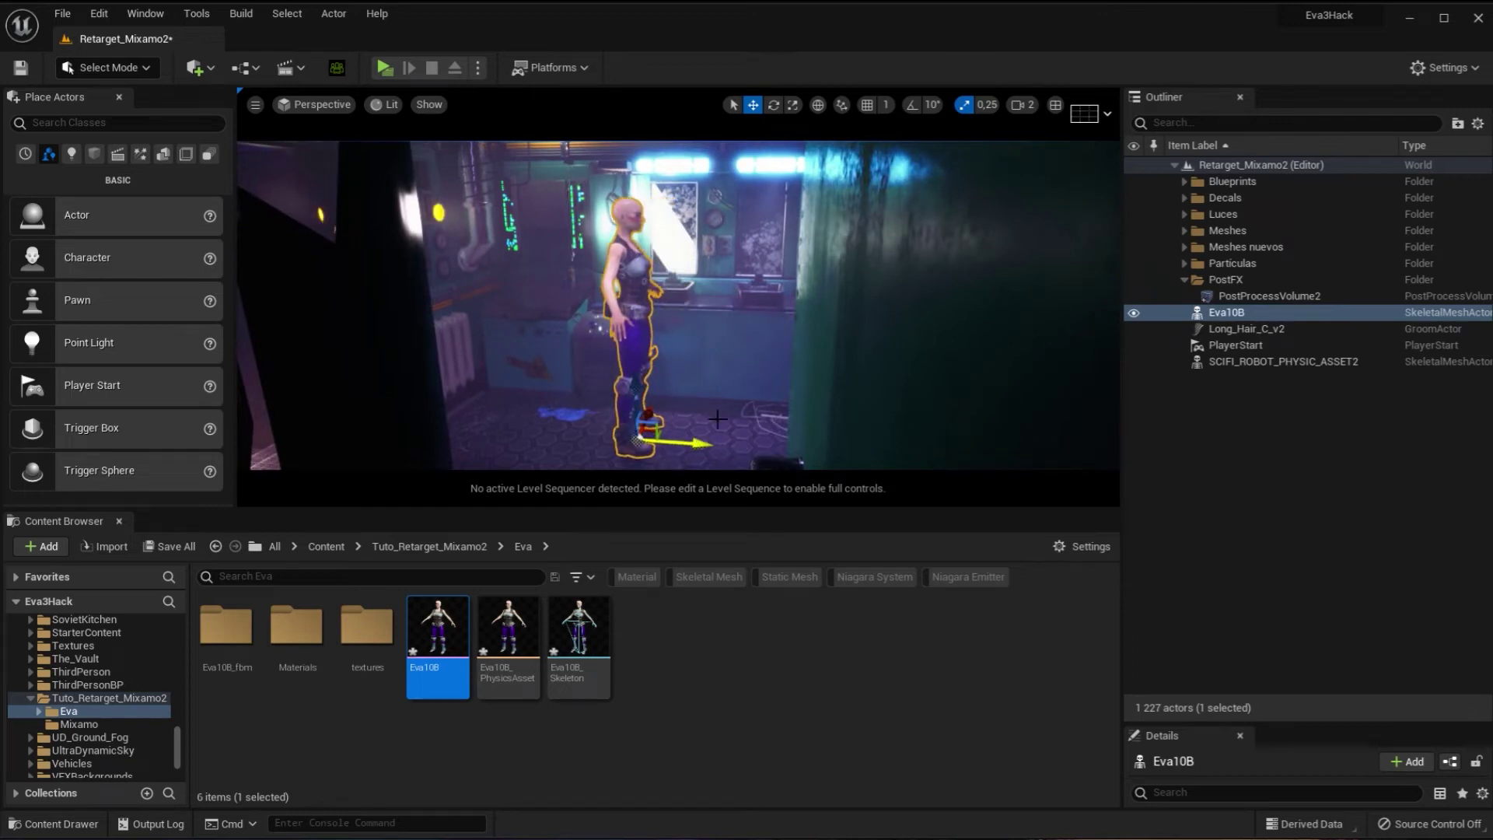
left_click(774, 105)
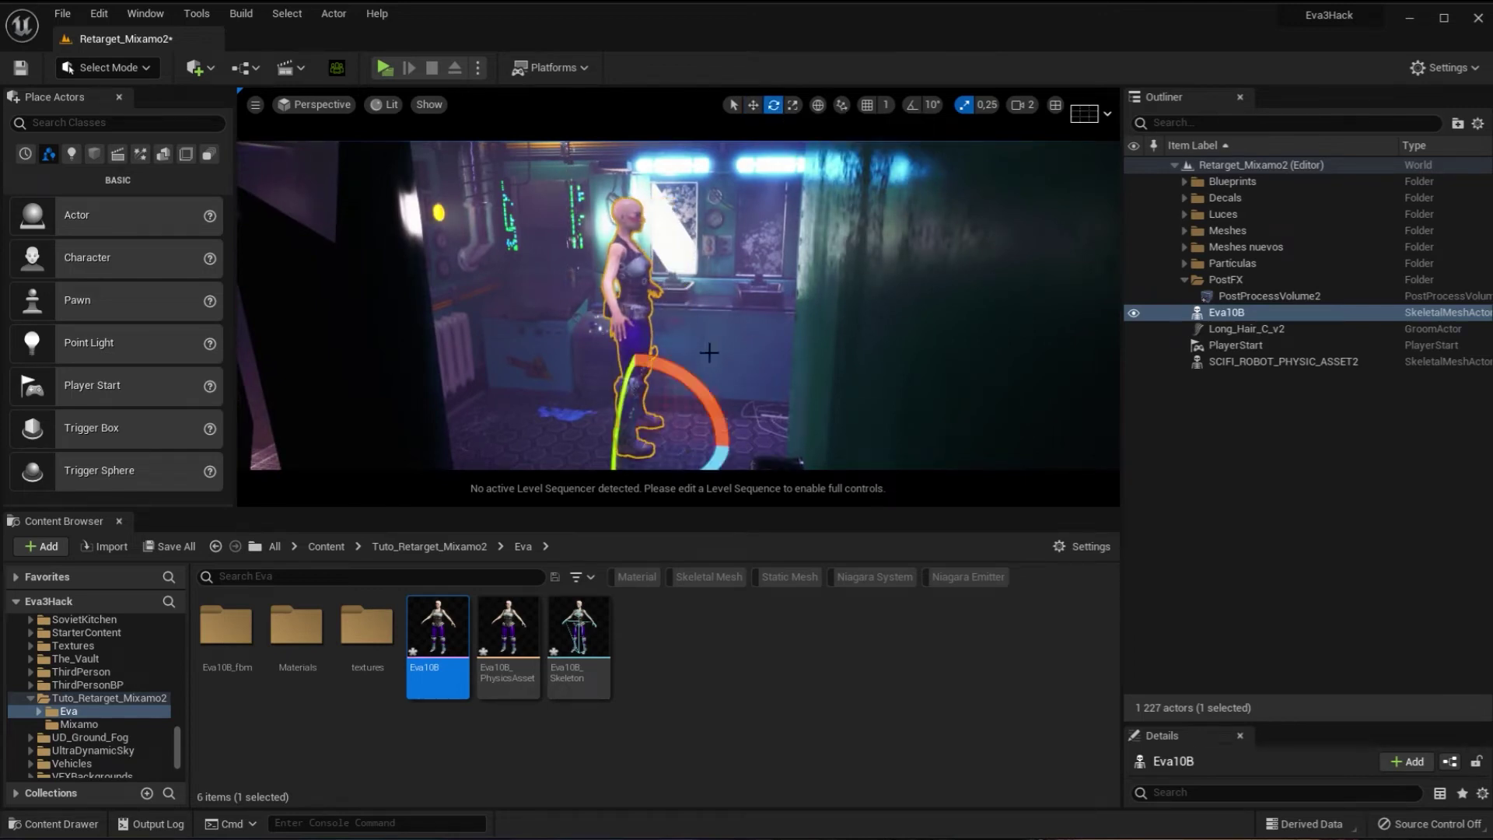
left_click_drag(718, 469, 770, 466)
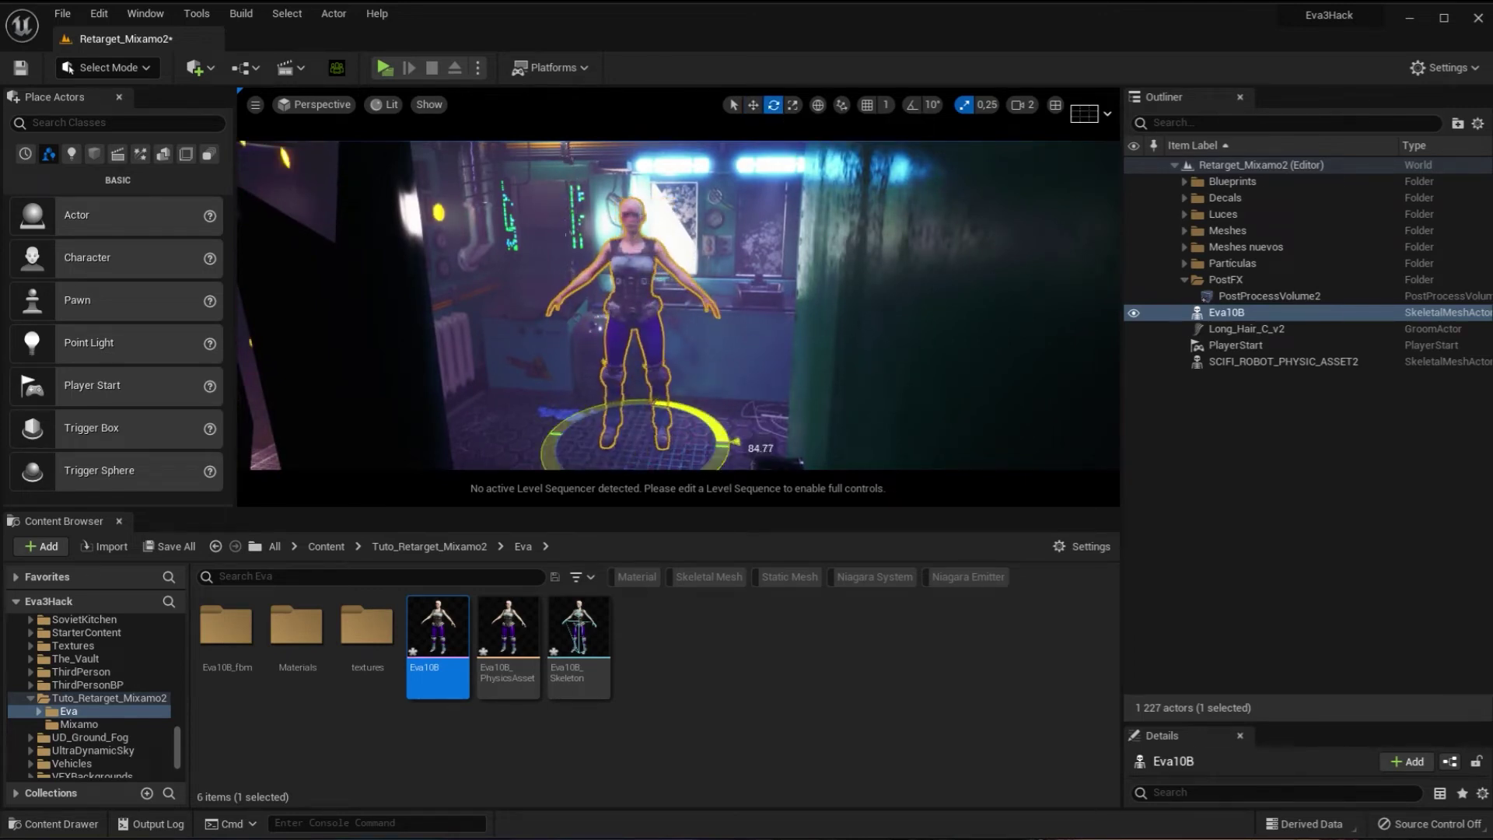
right_click_drag(676, 311, 676, 311)
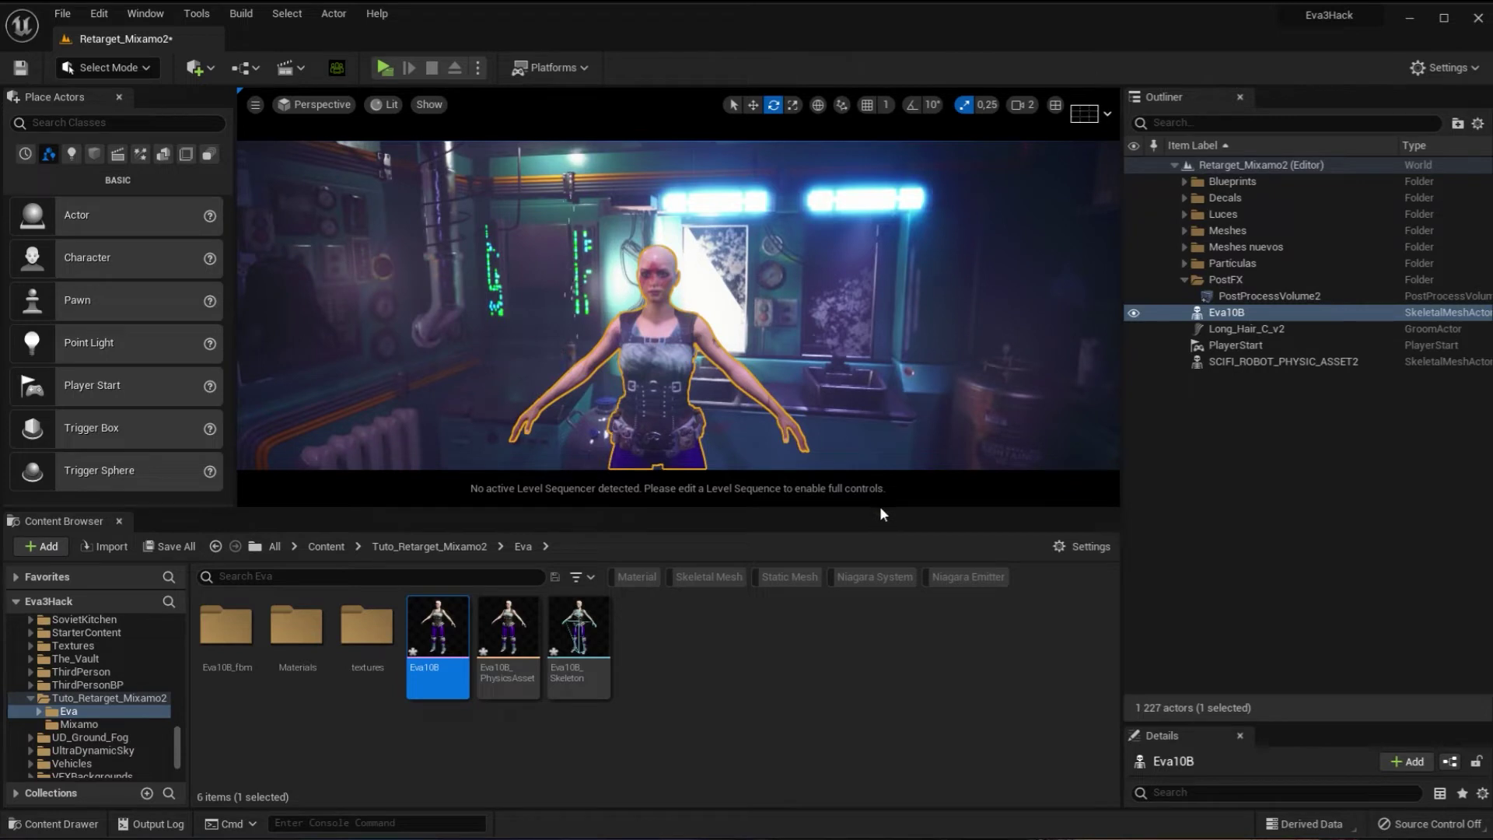
left_click_drag(878, 509, 933, 556)
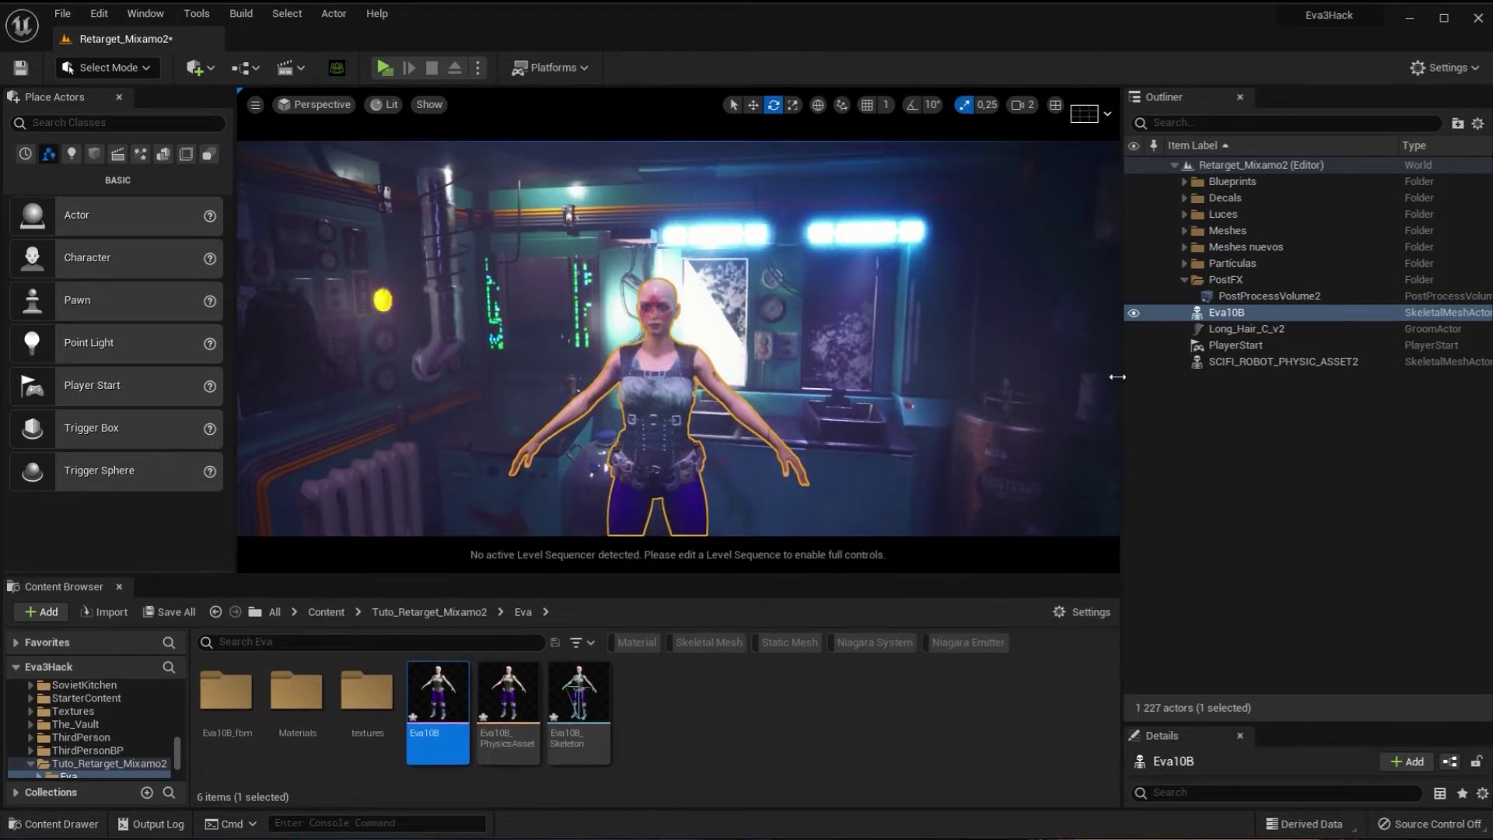
left_click_drag(1120, 378, 1236, 385)
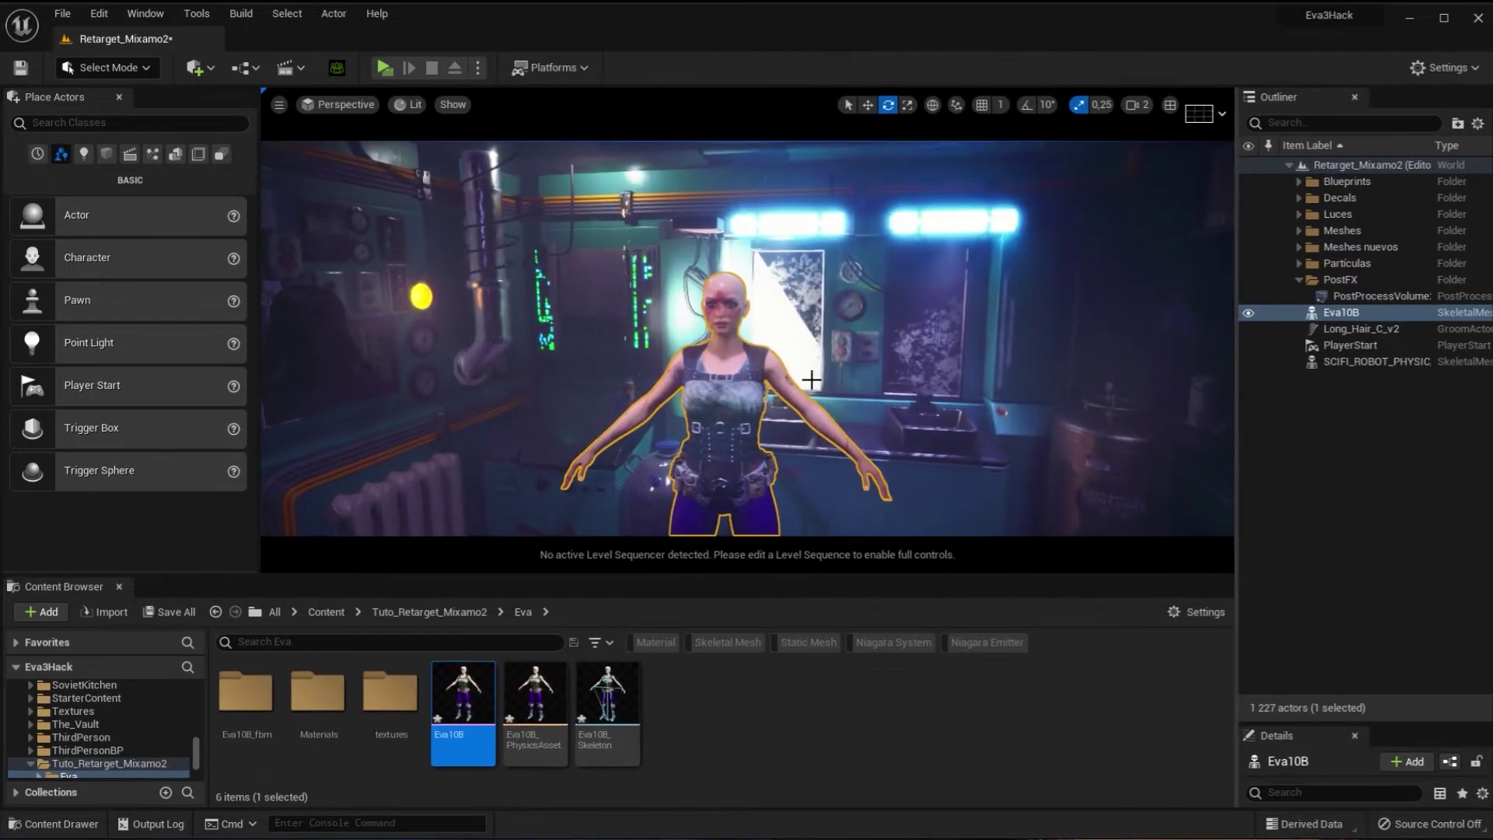
Select the Long_Hair_C_v2 groom and move it toward Eva10B.
left_click(363, 360)
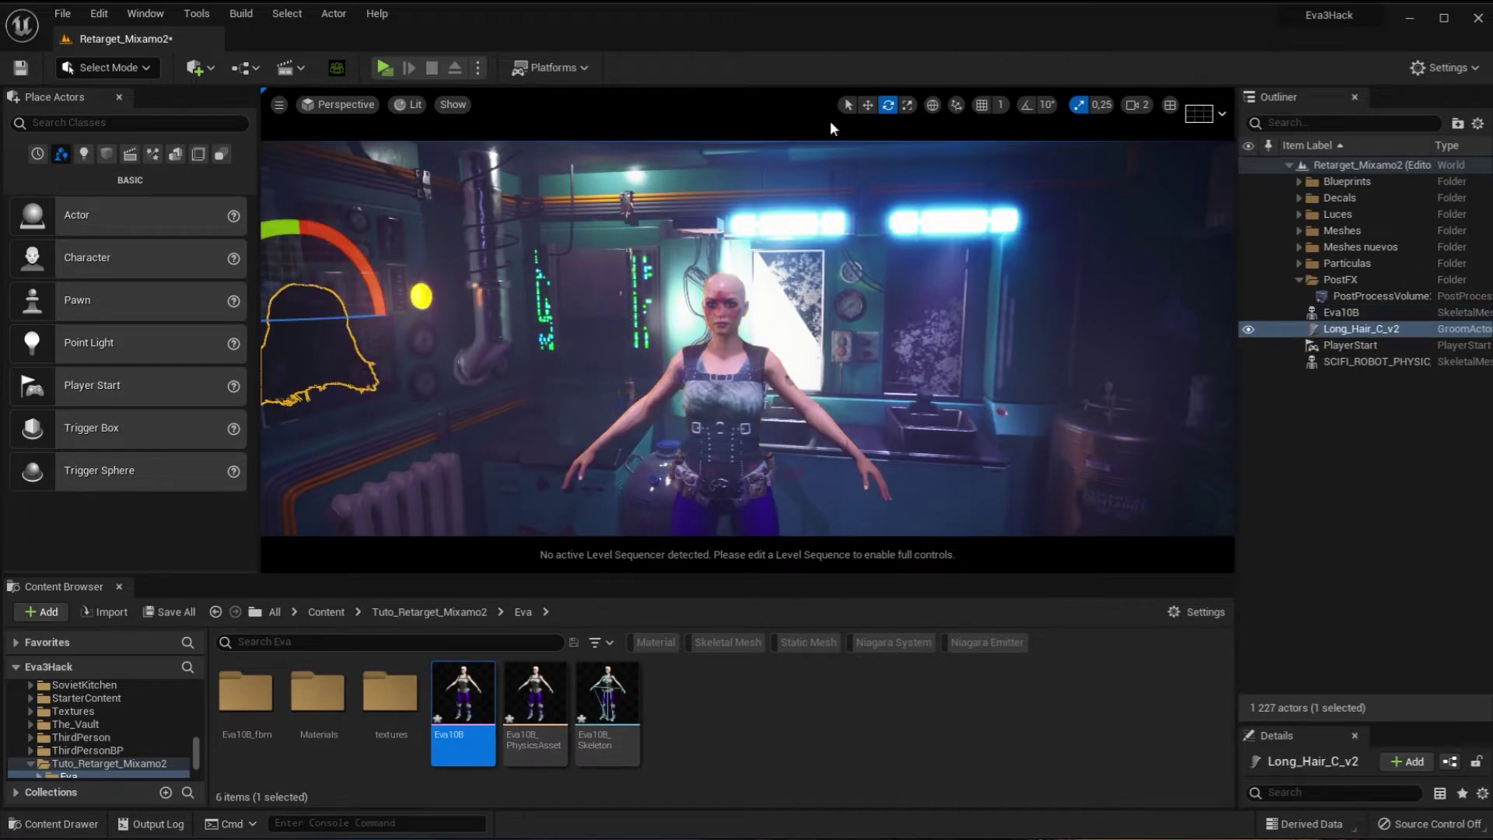
left_click(867, 104)
right_click_drag(699, 342, 560, 342)
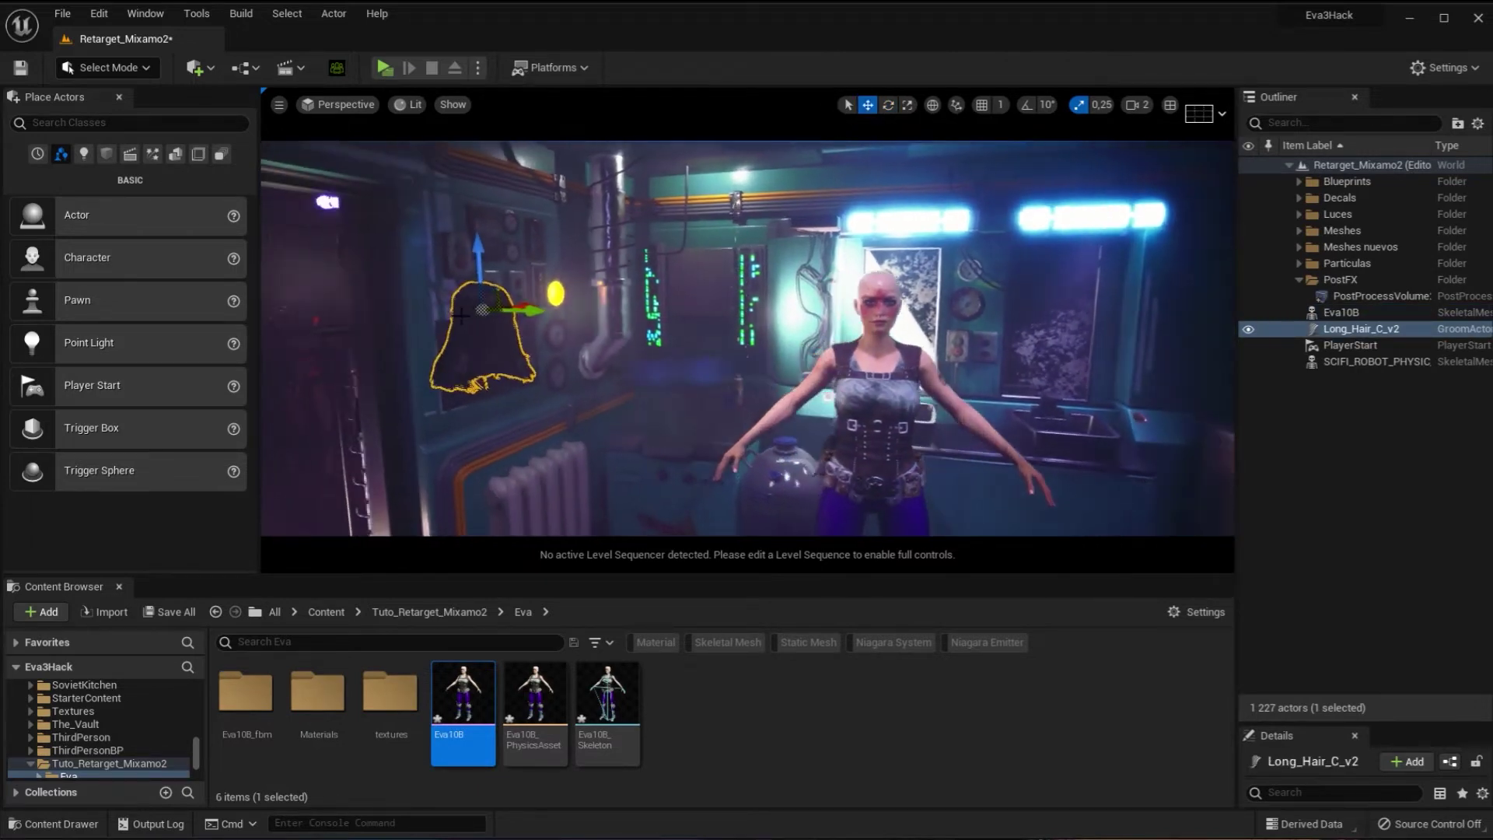
left_click_drag(538, 344, 706, 344)
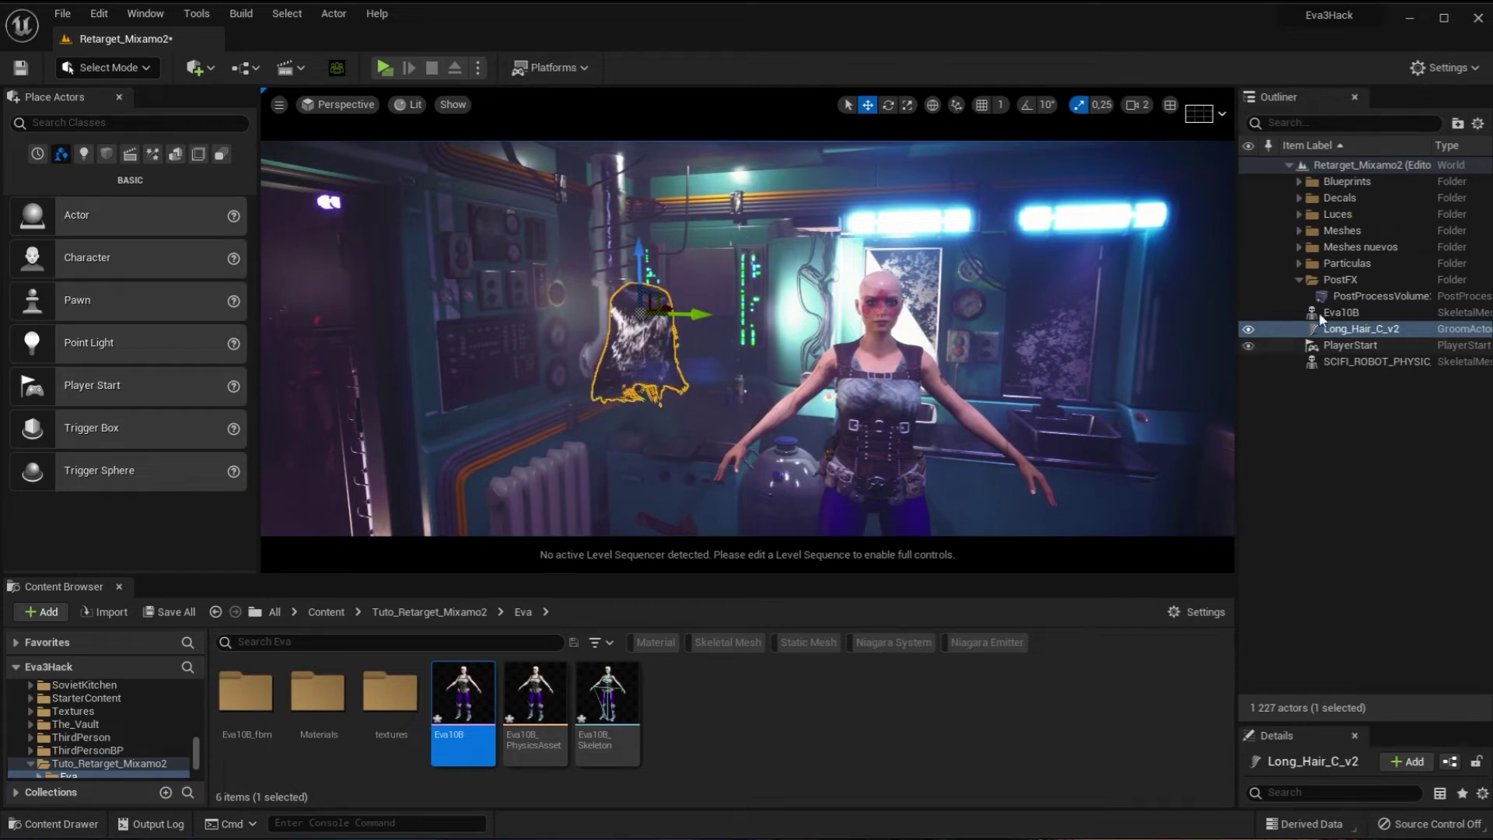
Copy Eva10B's location onto the hair groom and bring it back to head height.
left_click(890, 374)
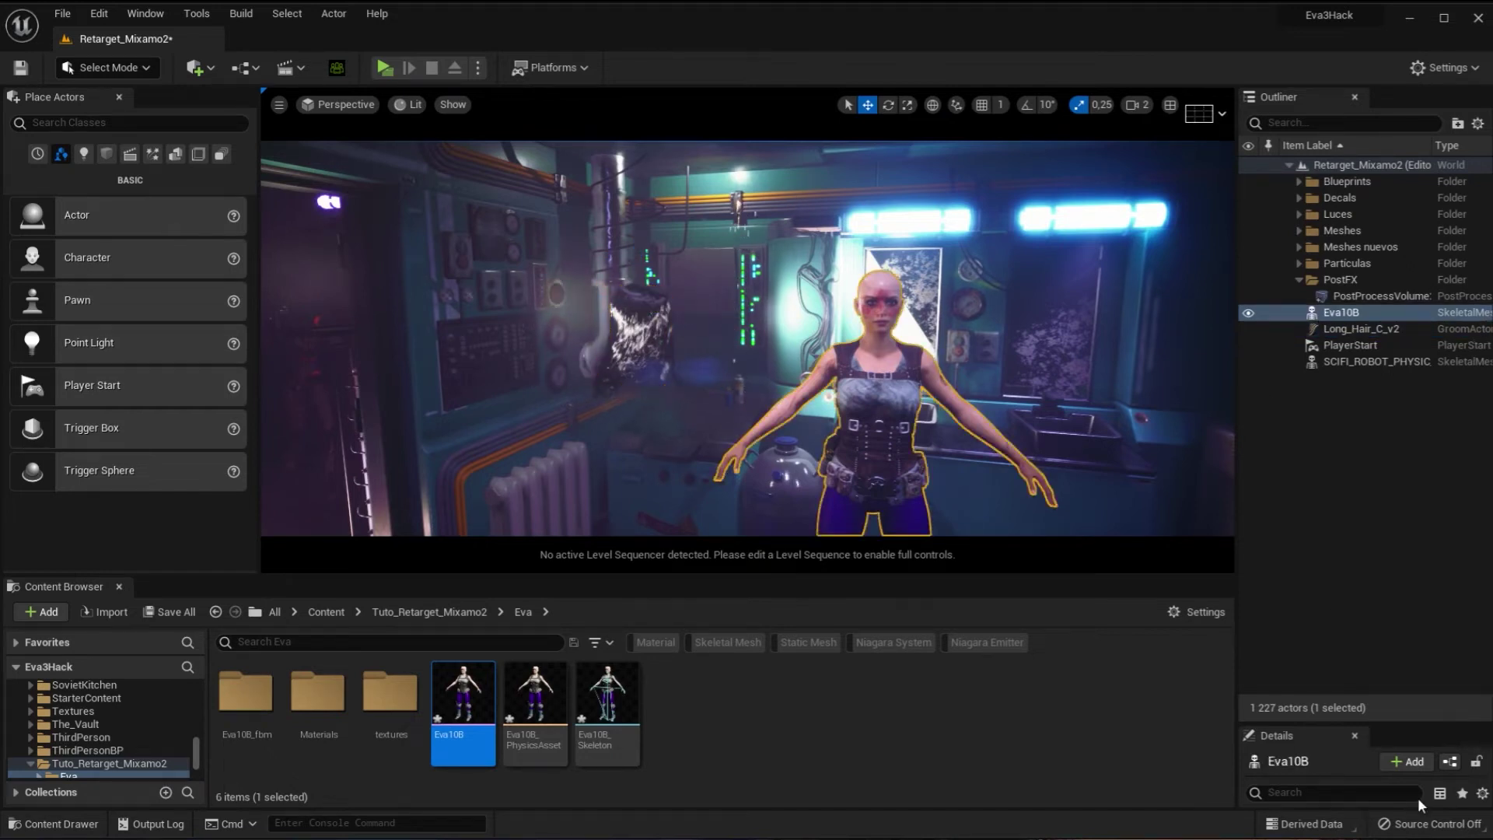
left_click_drag(1388, 725, 1368, 432)
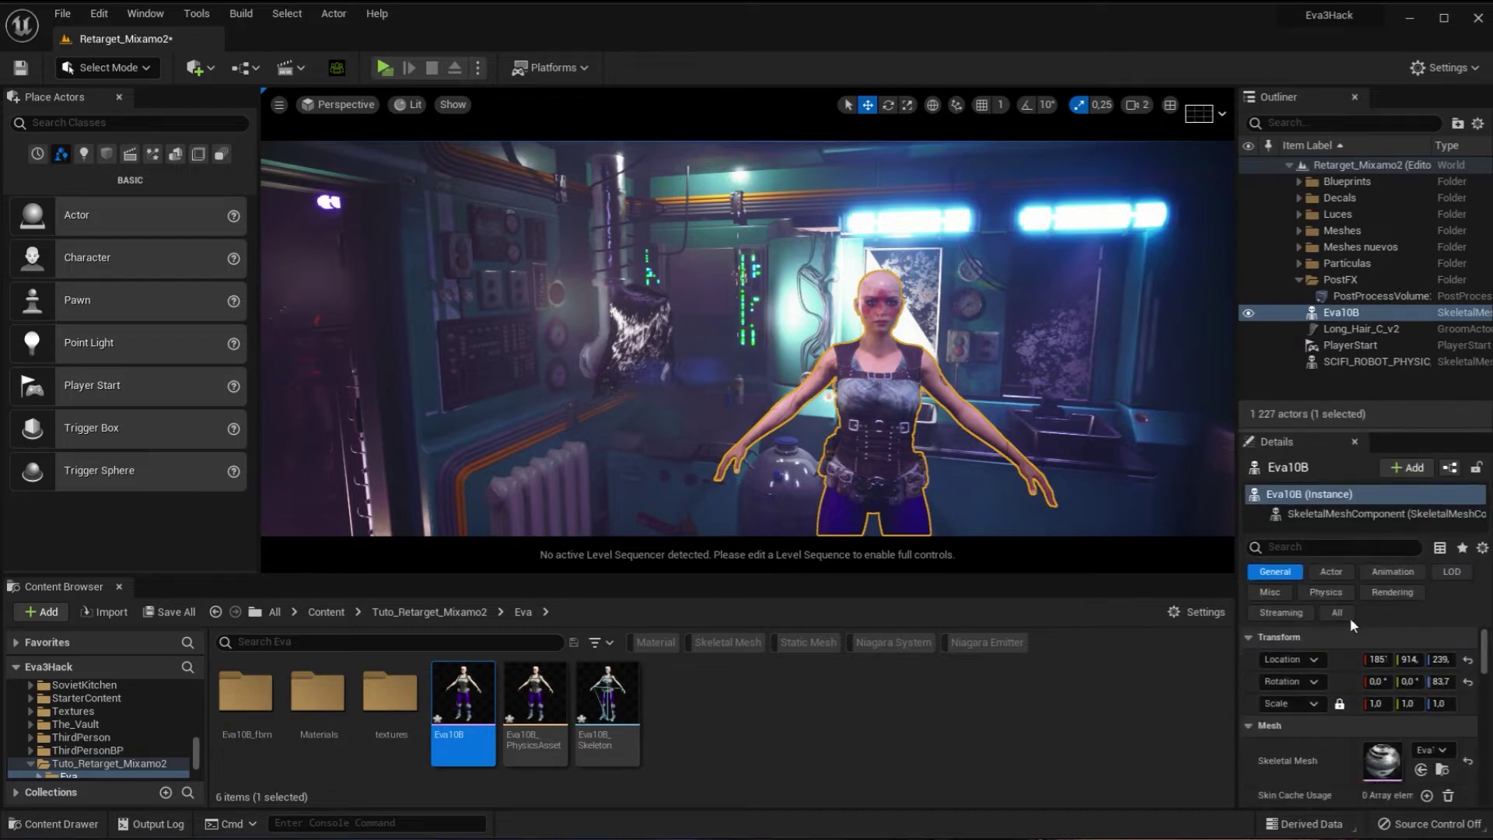
right_click(1285, 666)
left_click(1294, 673)
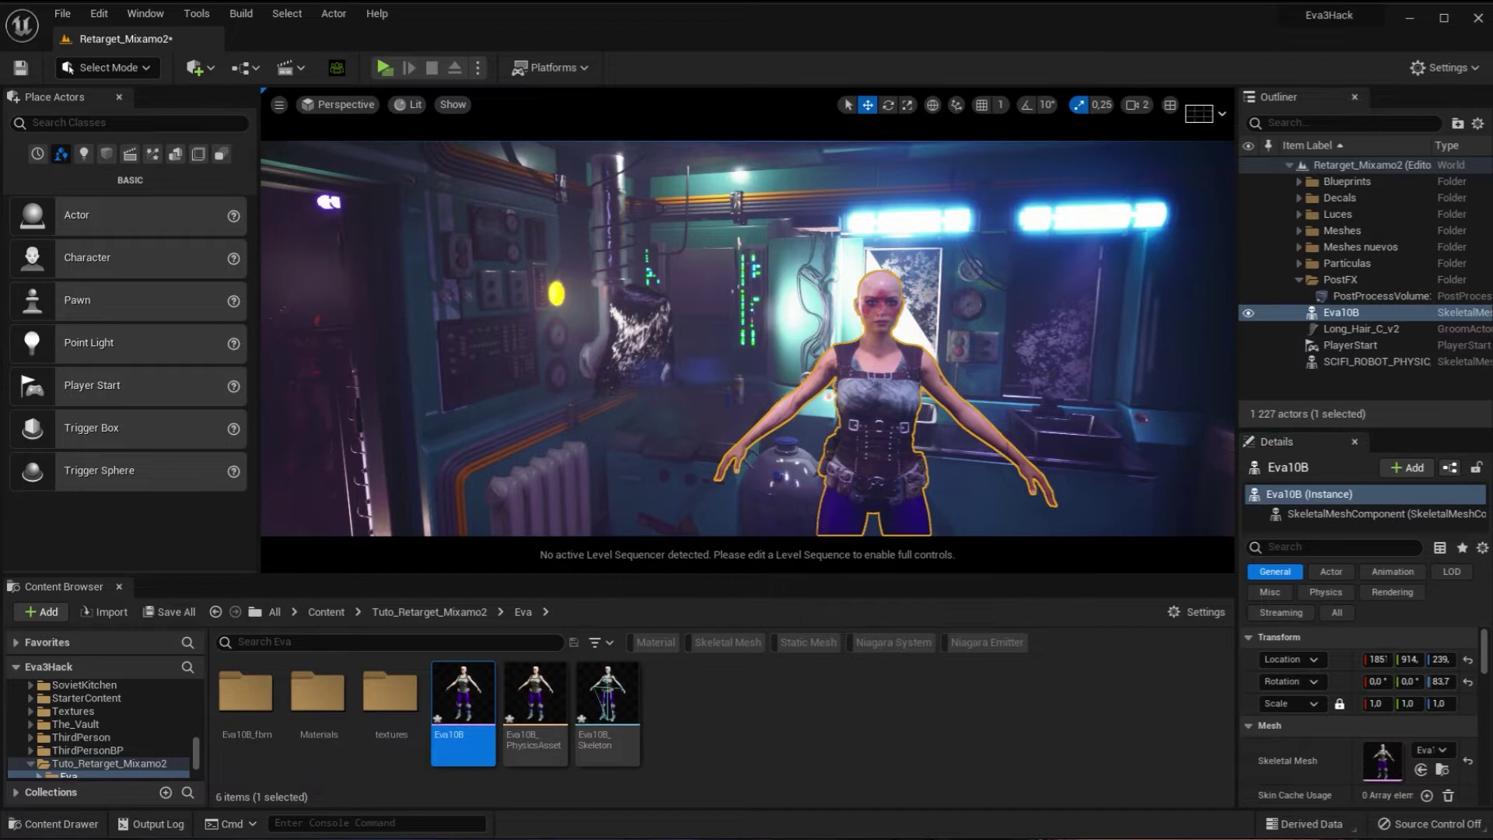
left_click(1360, 328)
right_click(1284, 653)
left_click(1300, 686)
key("f")
left_click(99, 13)
left_click(116, 53)
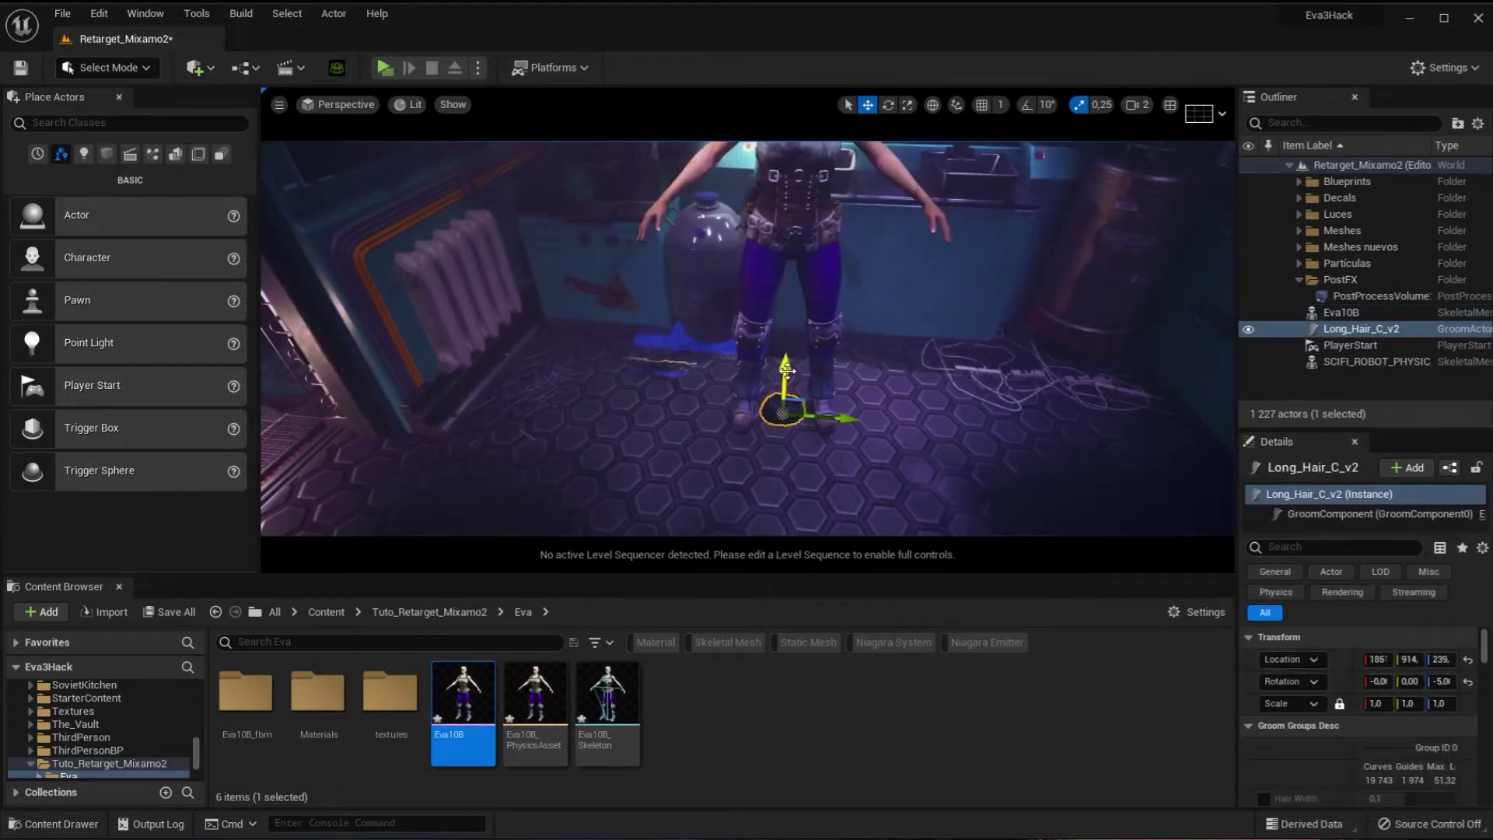
key("f")
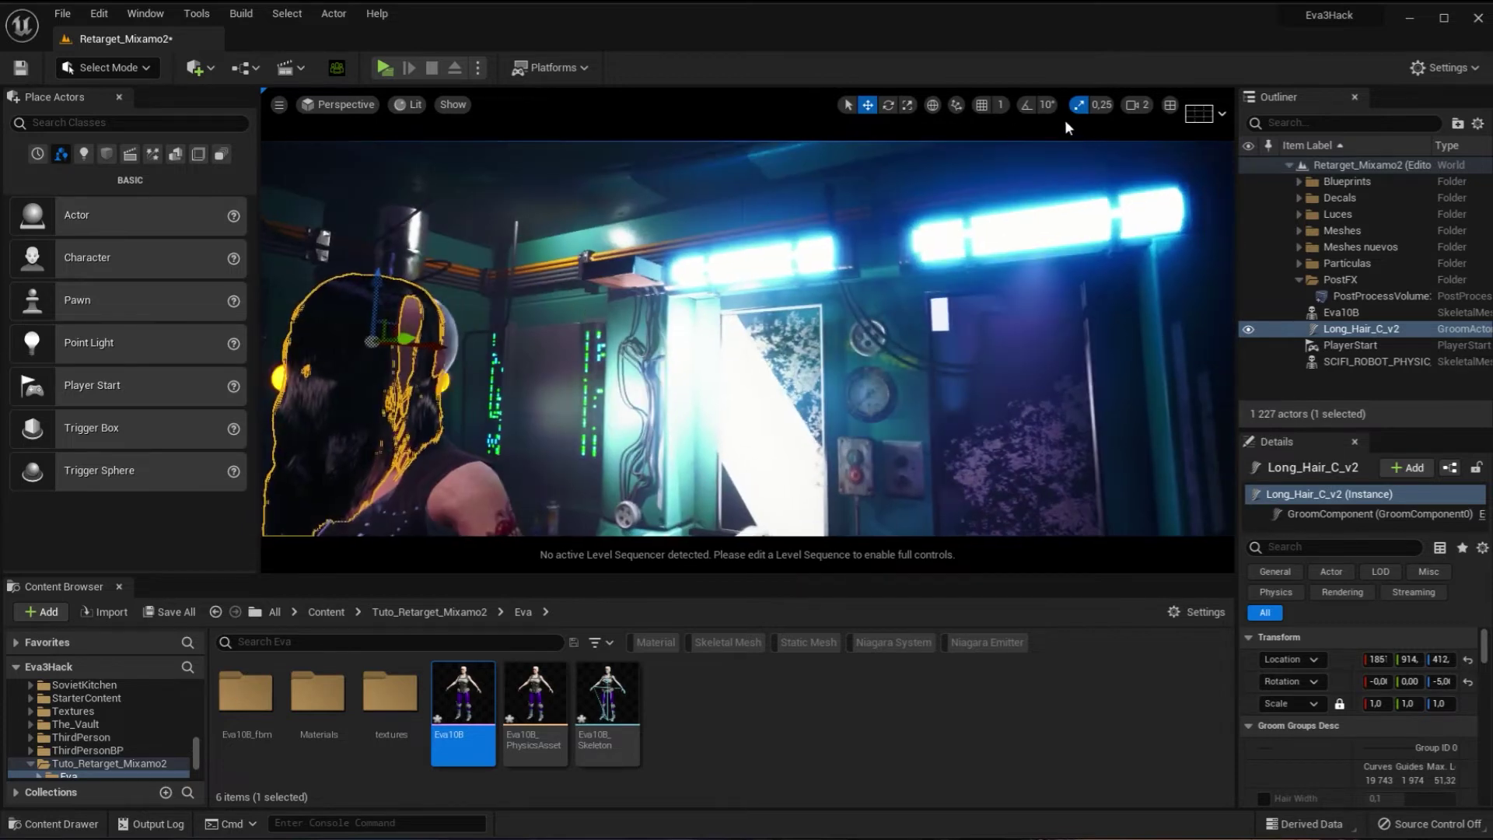
Rotate the hair 90° with rotation snapping on and scale snapping off.
left_click(887, 104)
left_click(1077, 104)
left_click(1026, 104)
mouse_move(500, 293)
left_mouse_down()
mouse_move(560, 295)
mouse_move(613, 357)
left_mouse_up()
key("w")
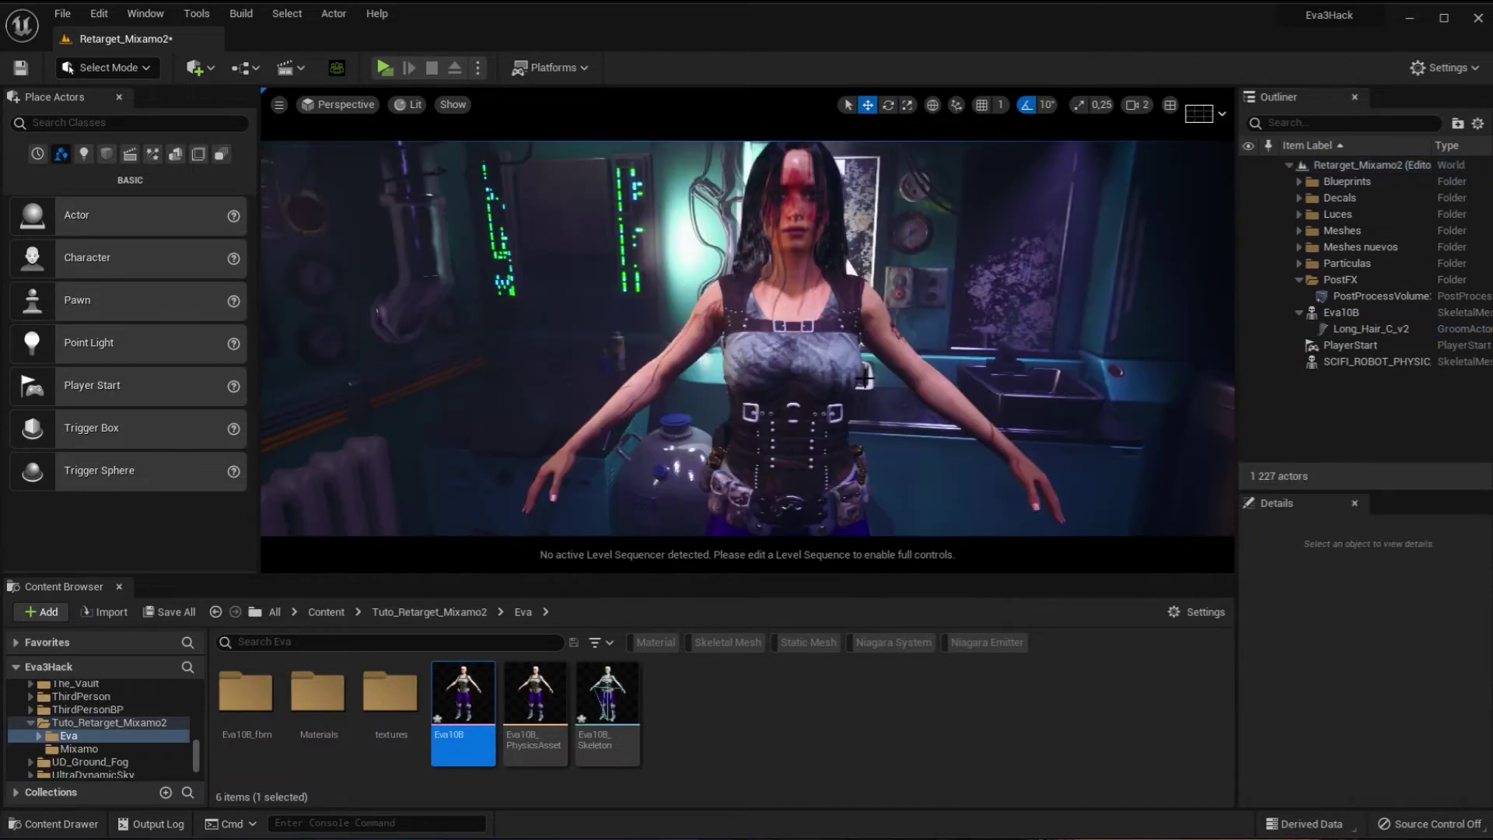
left_click_drag(864, 379, 861, 366)
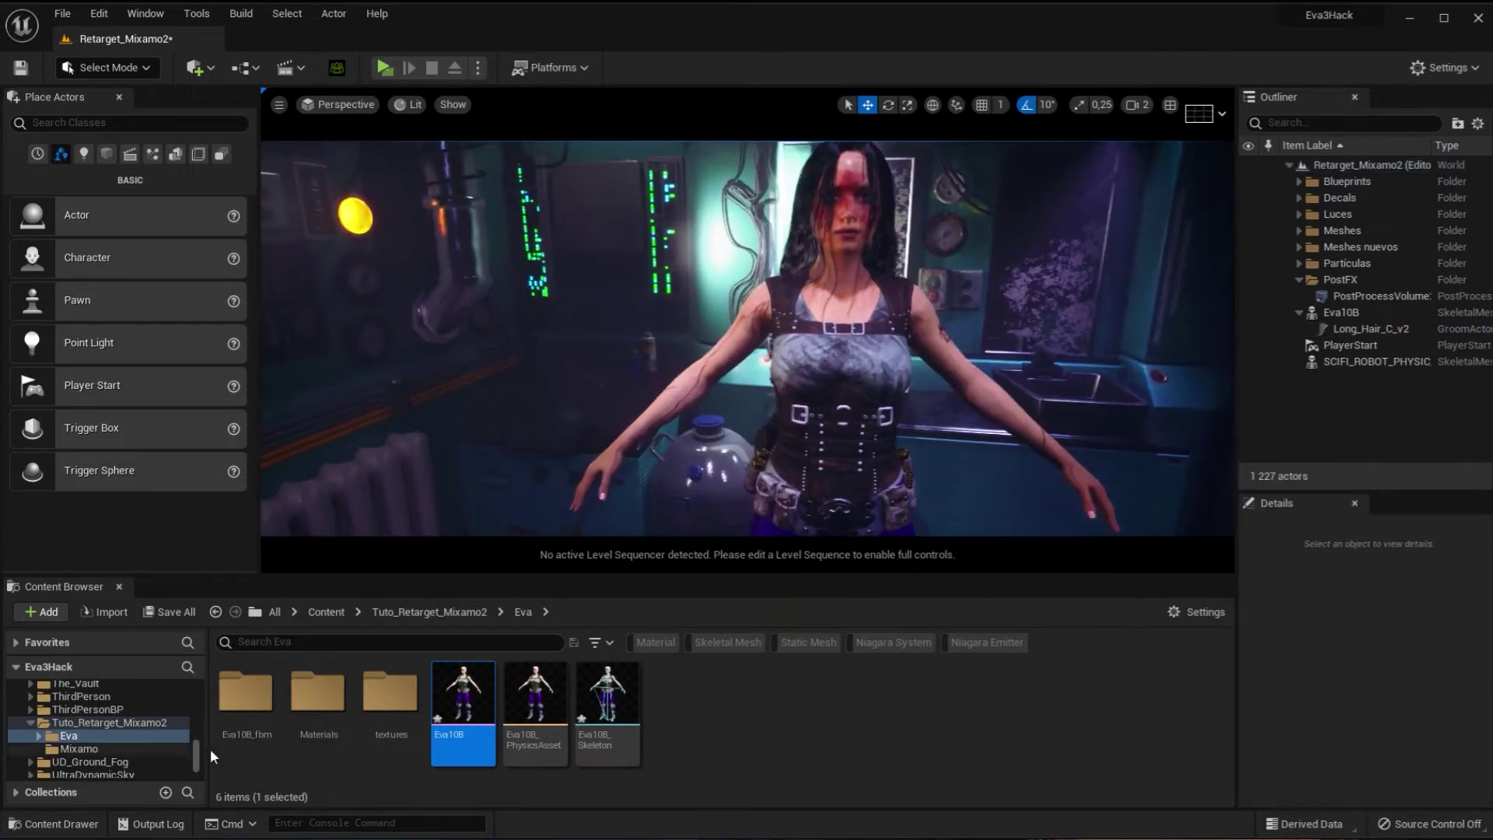
Import X Bot.fbx into the Mixamo folder as X_Bot, with animation import off.
left_click(77, 748)
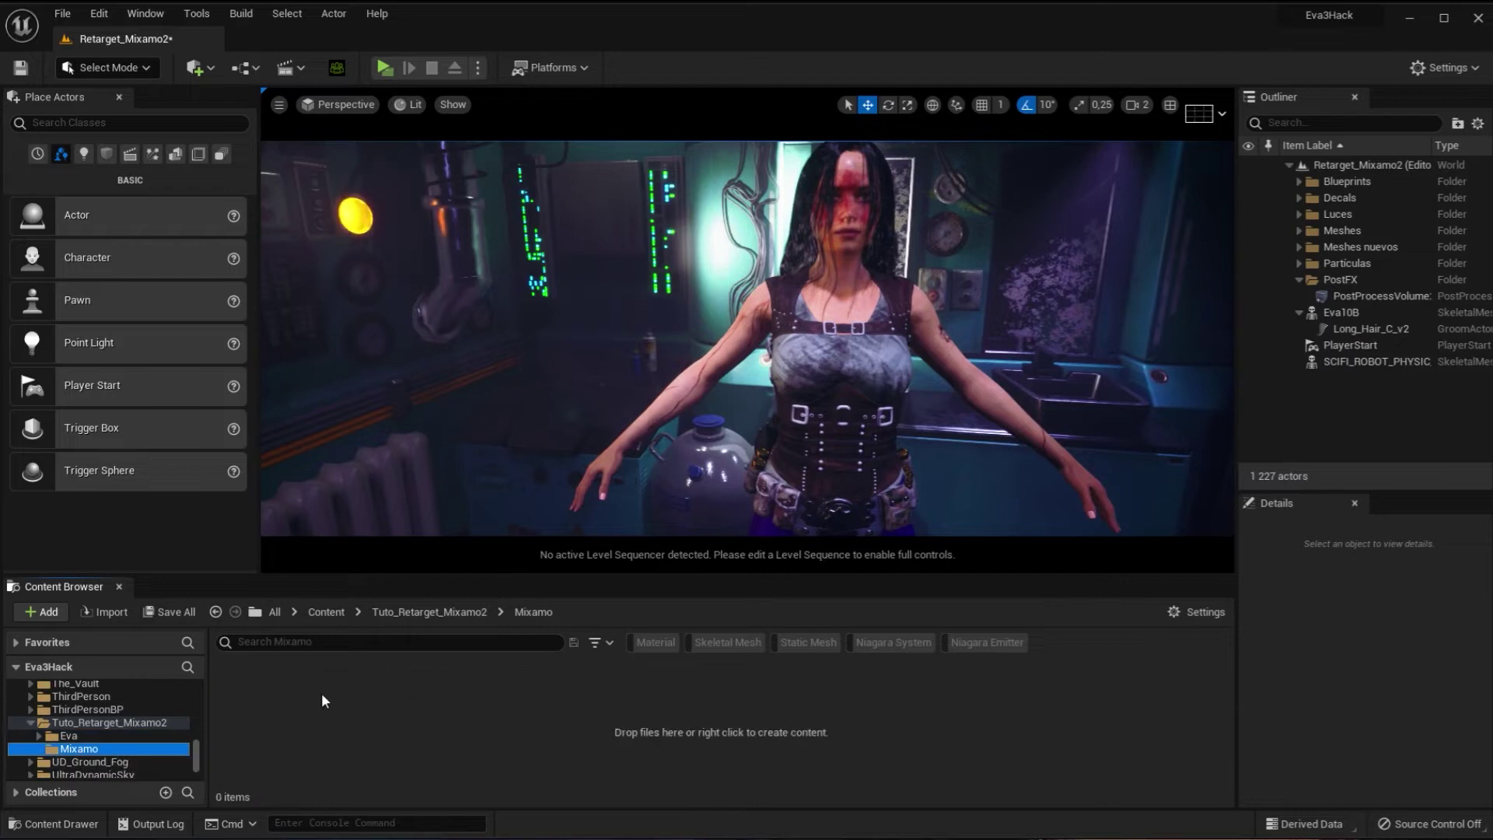
right_click(324, 699)
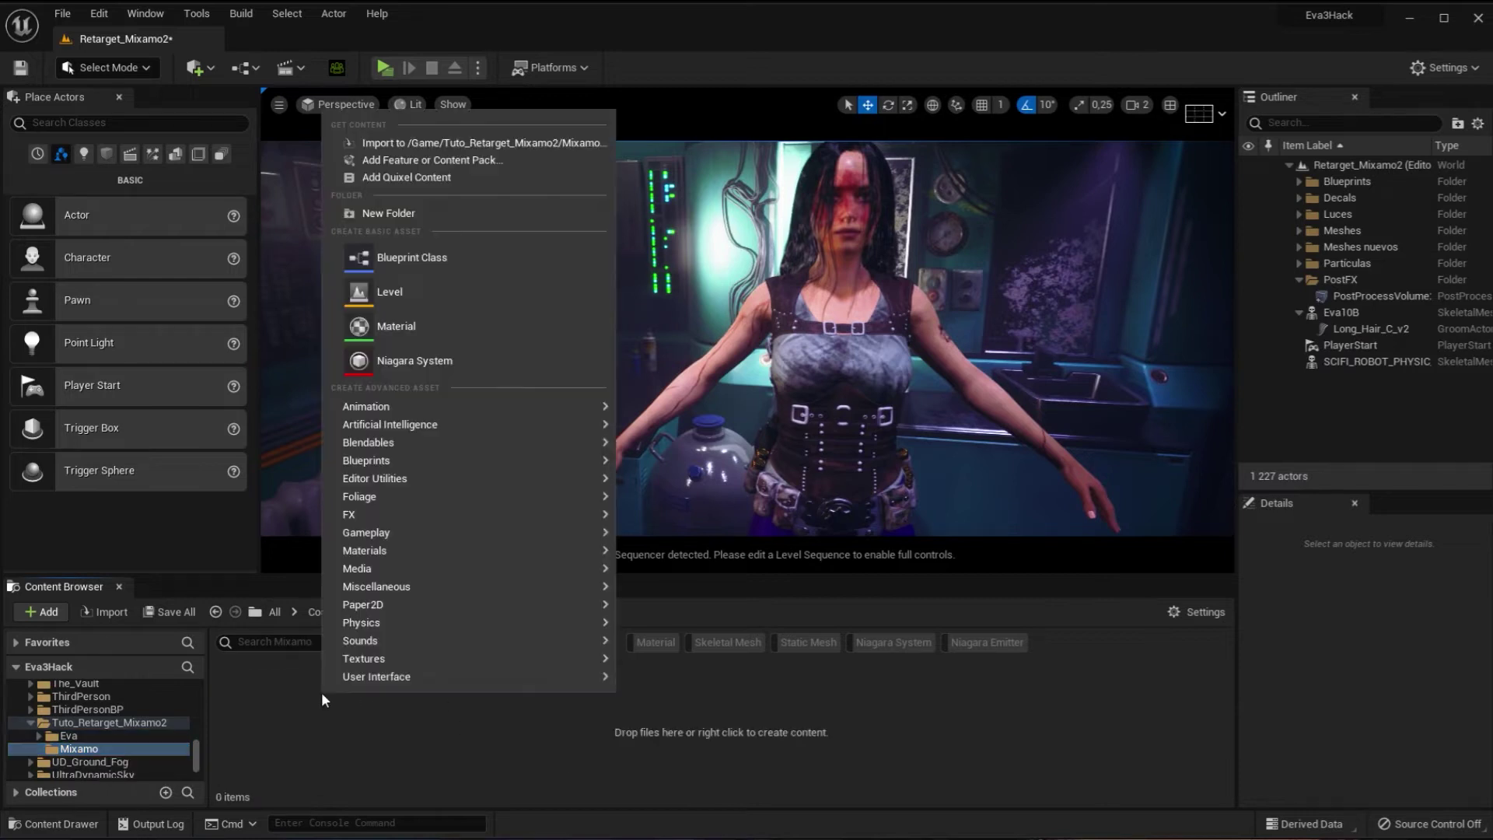
left_click(459, 143)
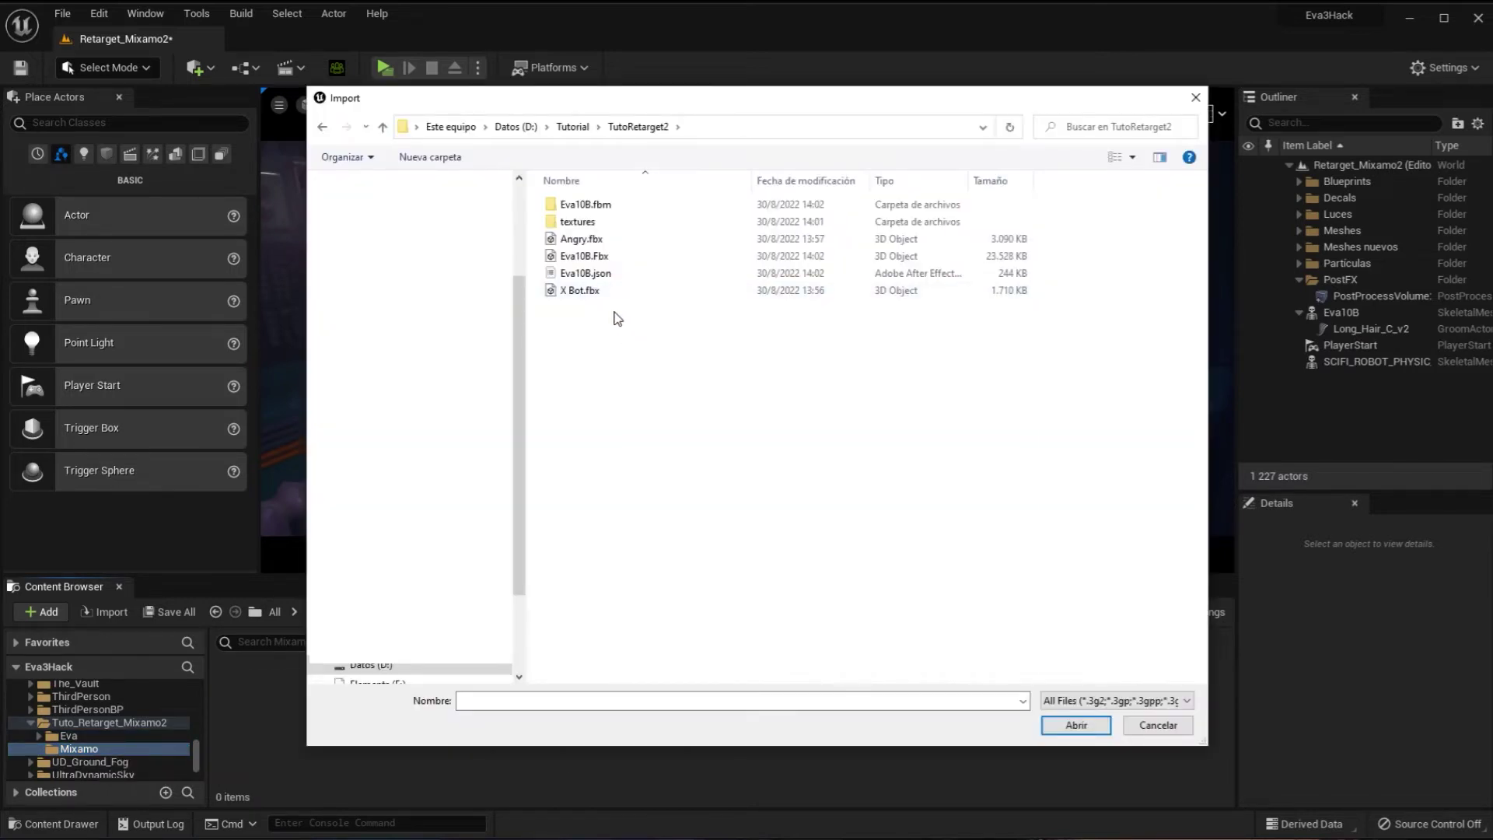
left_click(581, 293)
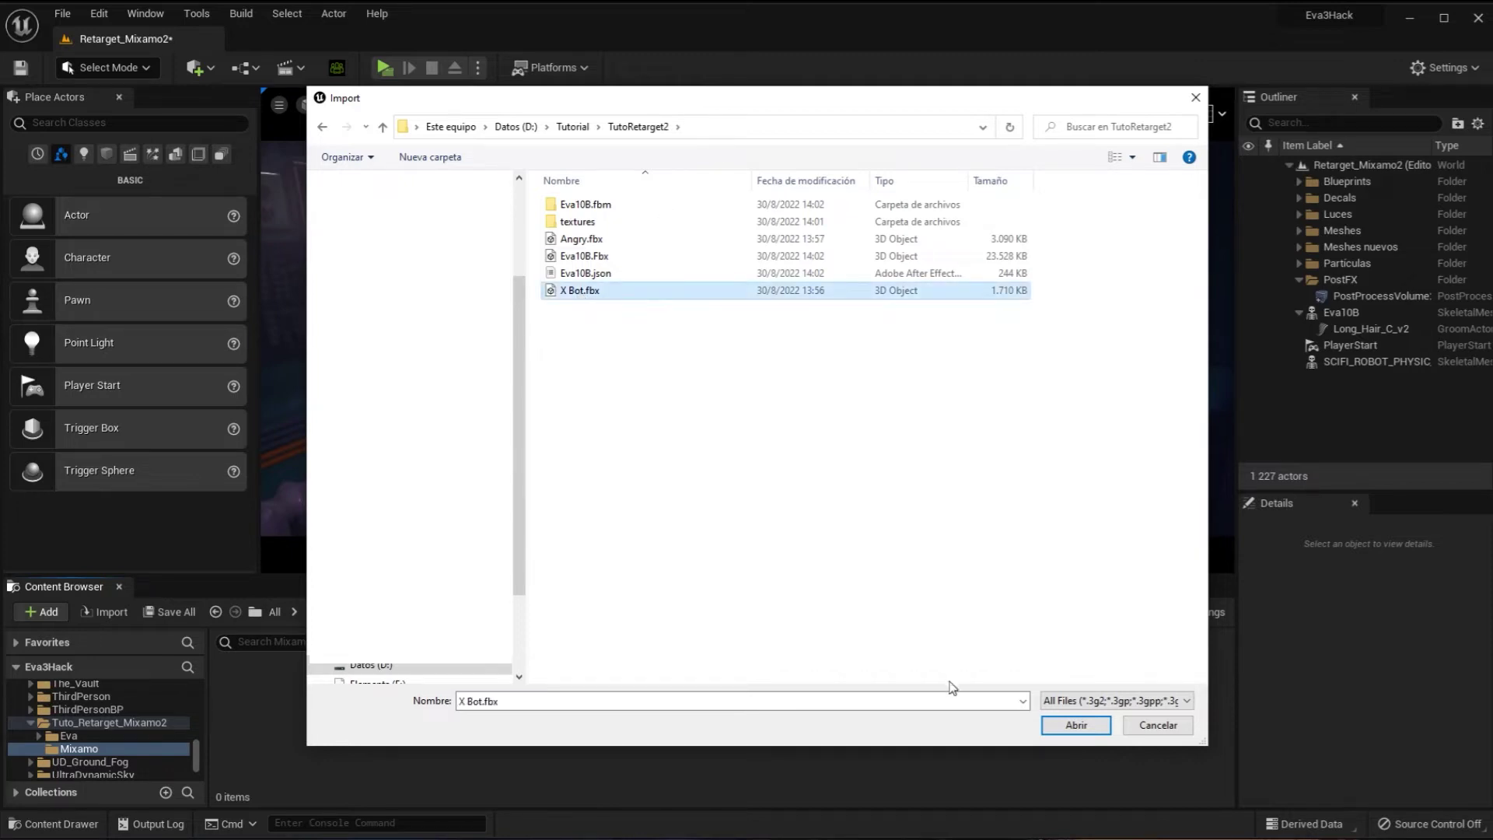
left_click(1083, 732)
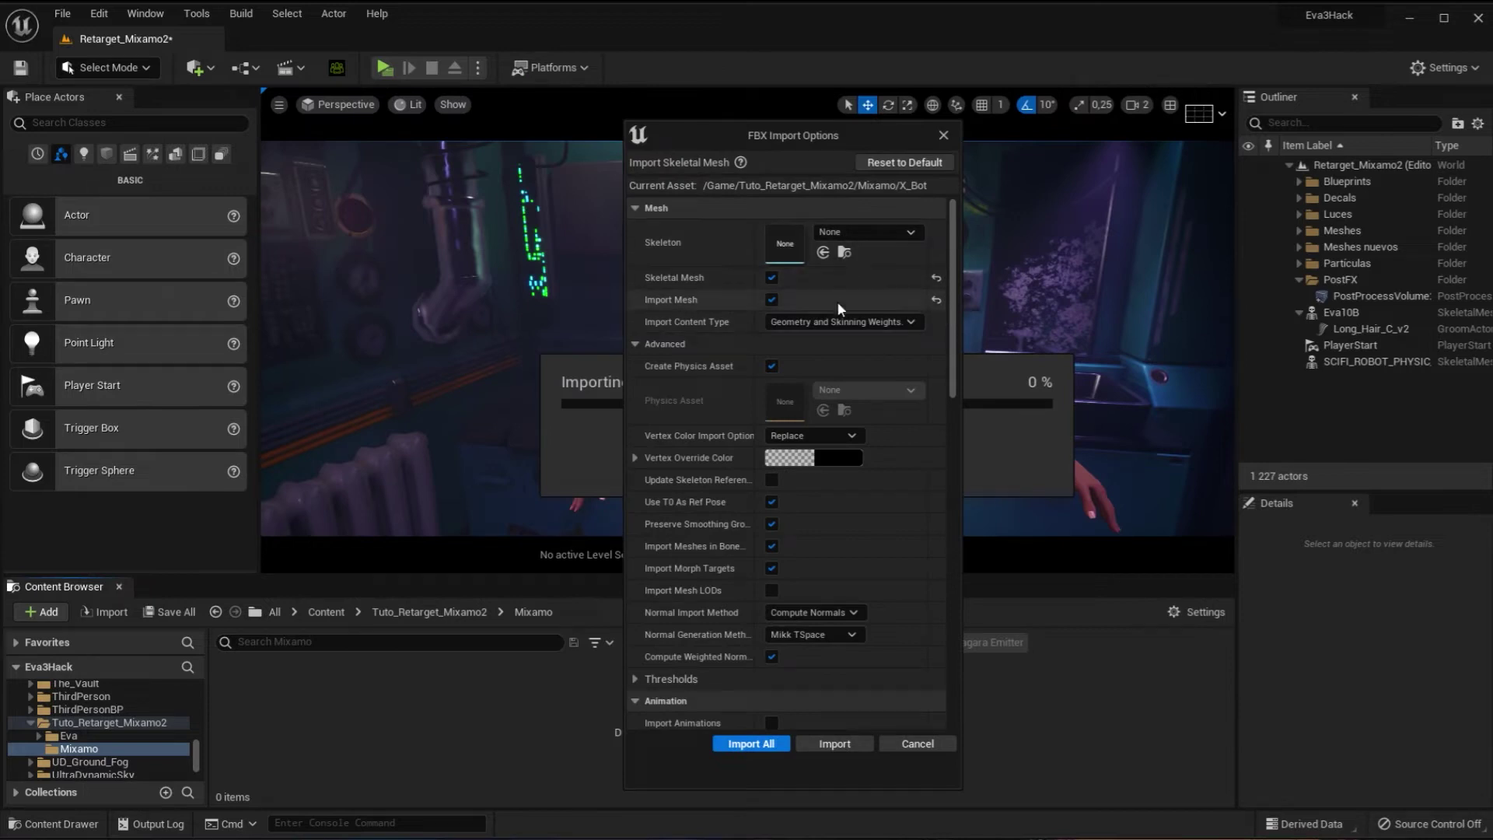
left_click_drag(954, 314, 963, 464)
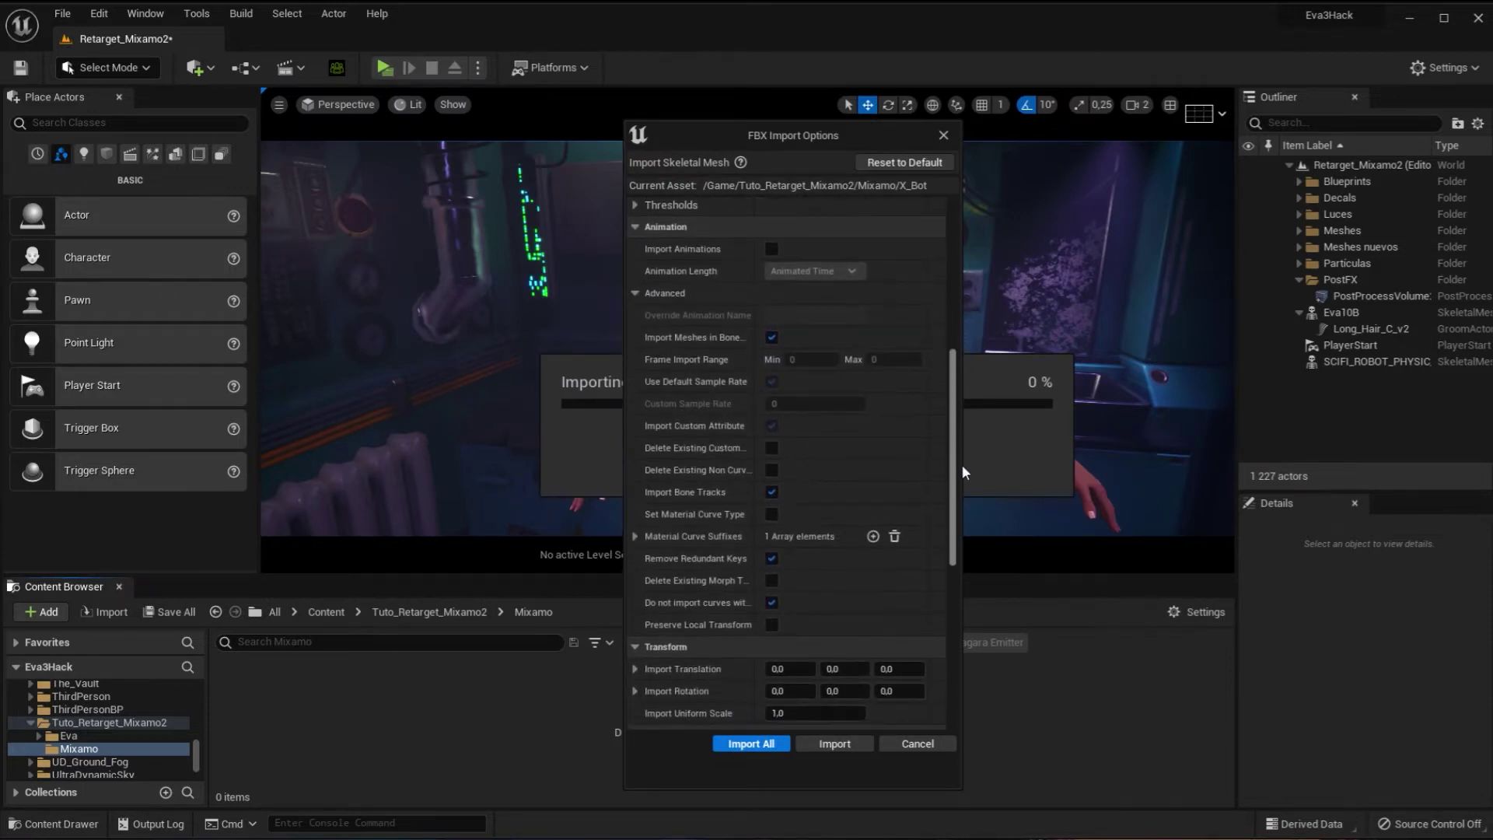
left_click_drag(961, 471, 947, 423)
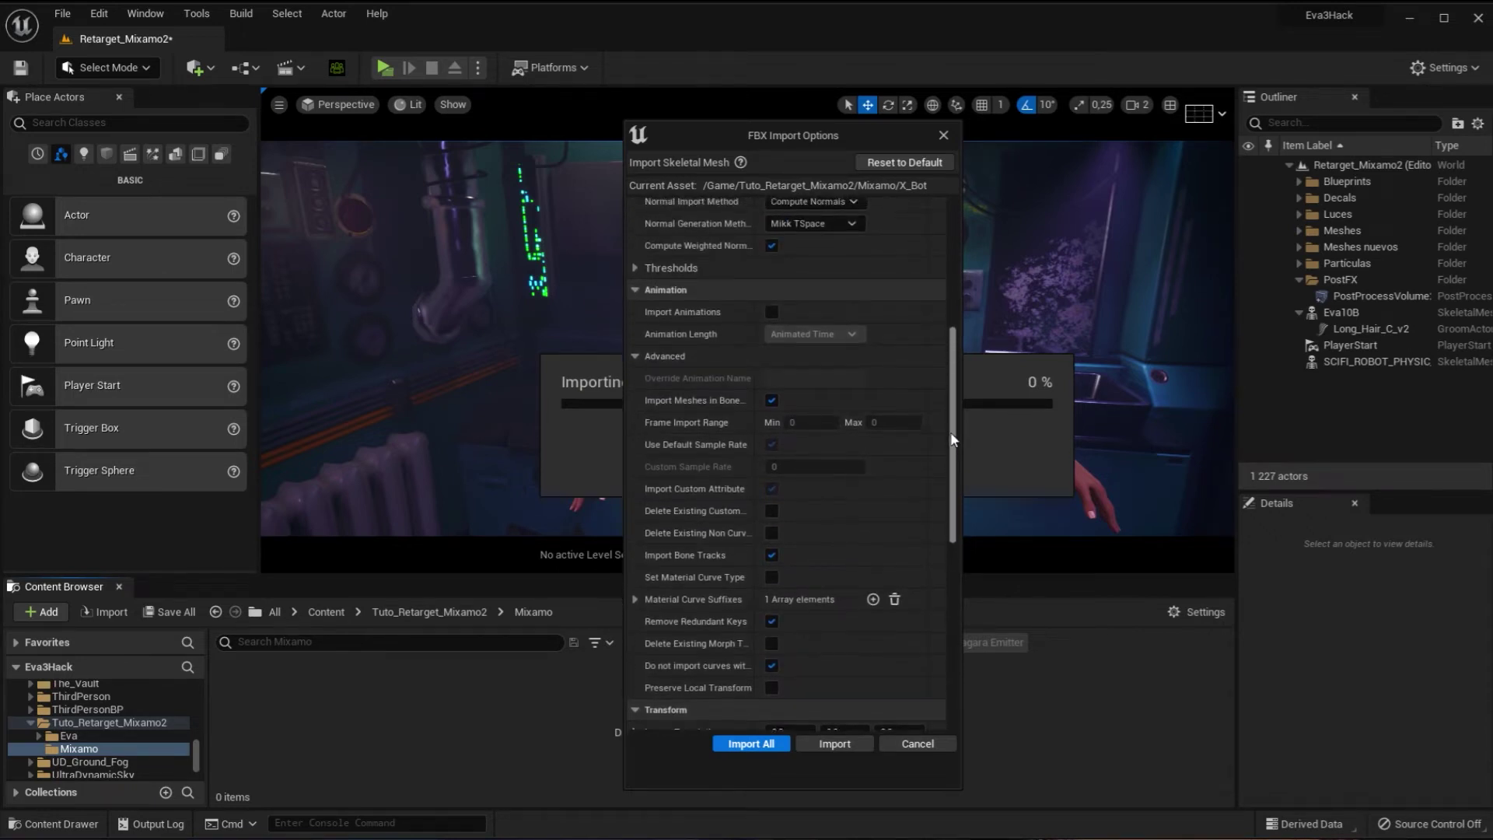
left_click_drag(949, 429, 954, 595)
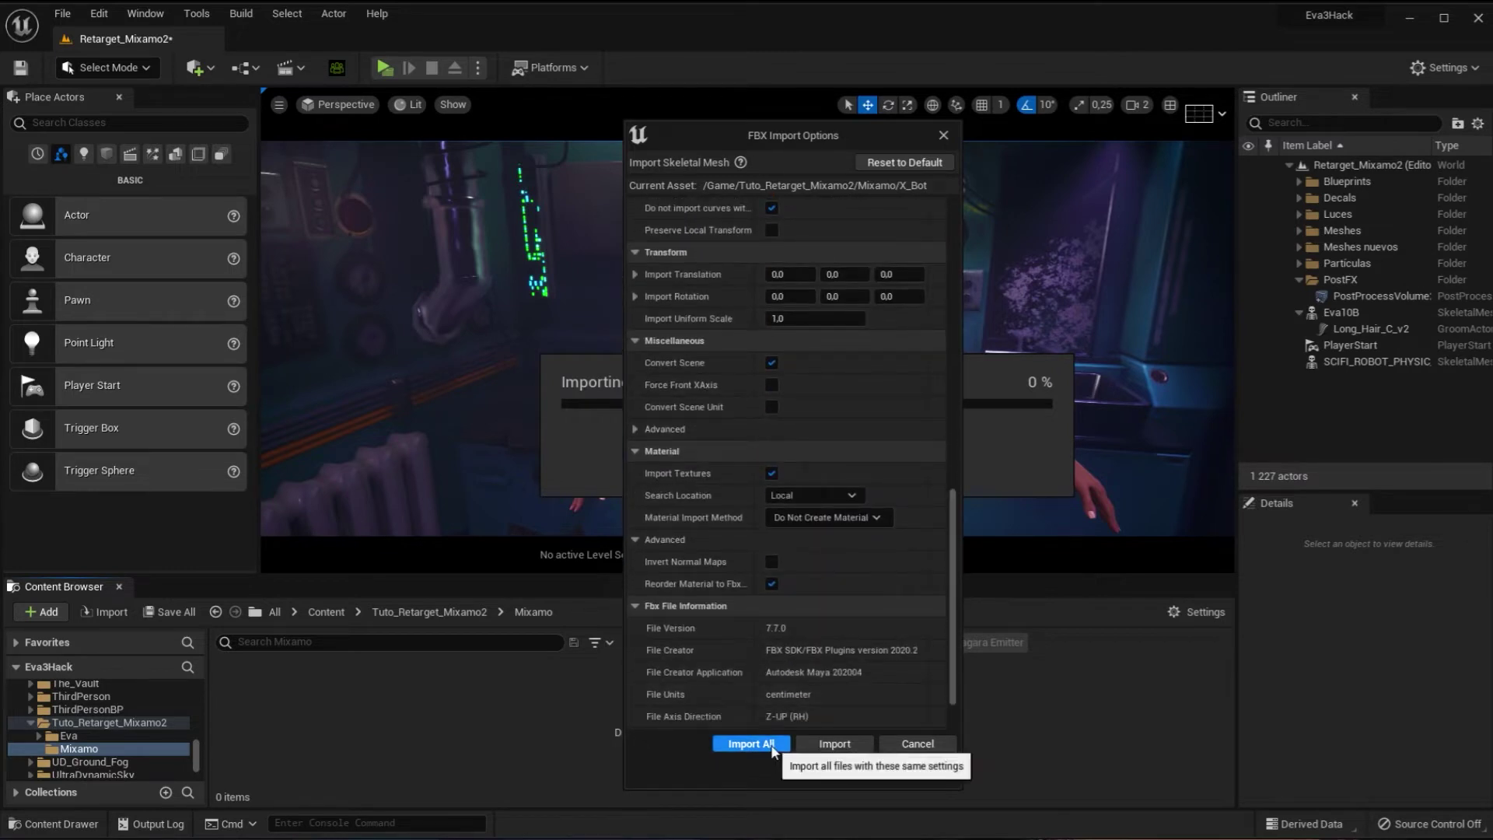
left_click(762, 741)
Import Angry.fbx into Mixamo on the X_Bot skeleton with Import Animations enabled.
right_click(538, 715)
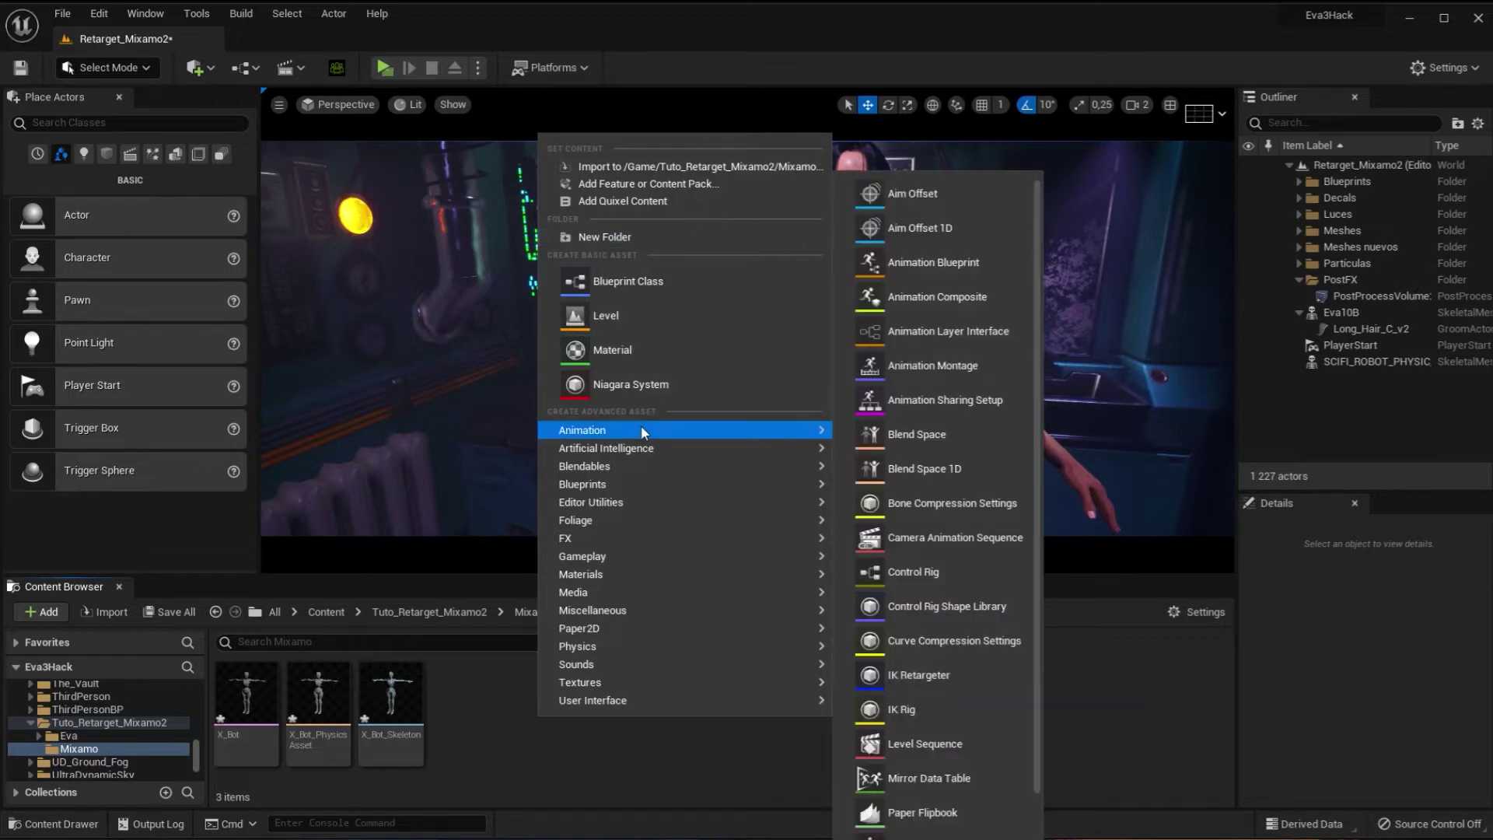
left_click(675, 171)
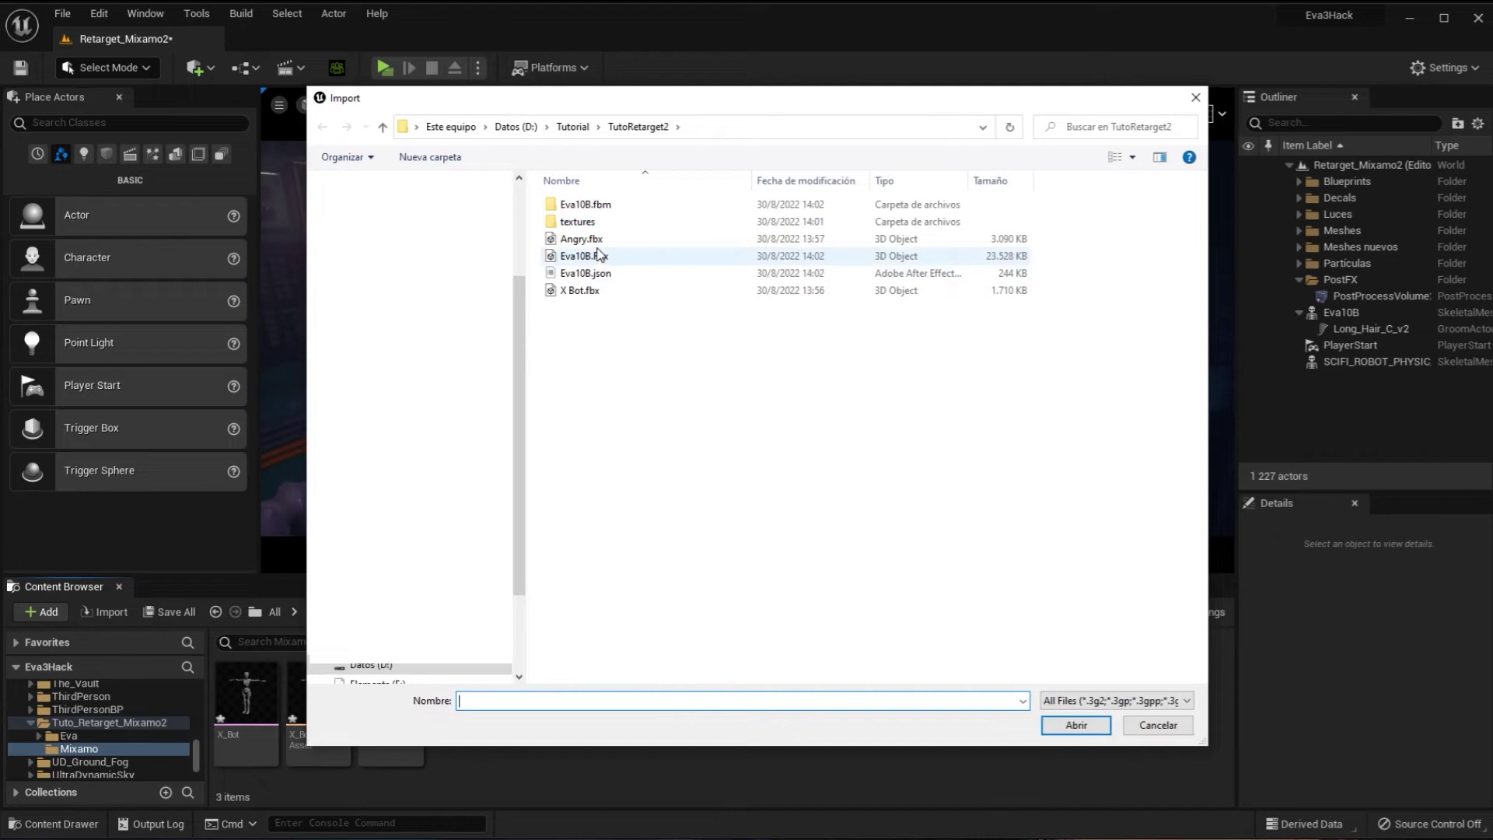
left_click(599, 240)
left_click(1075, 725)
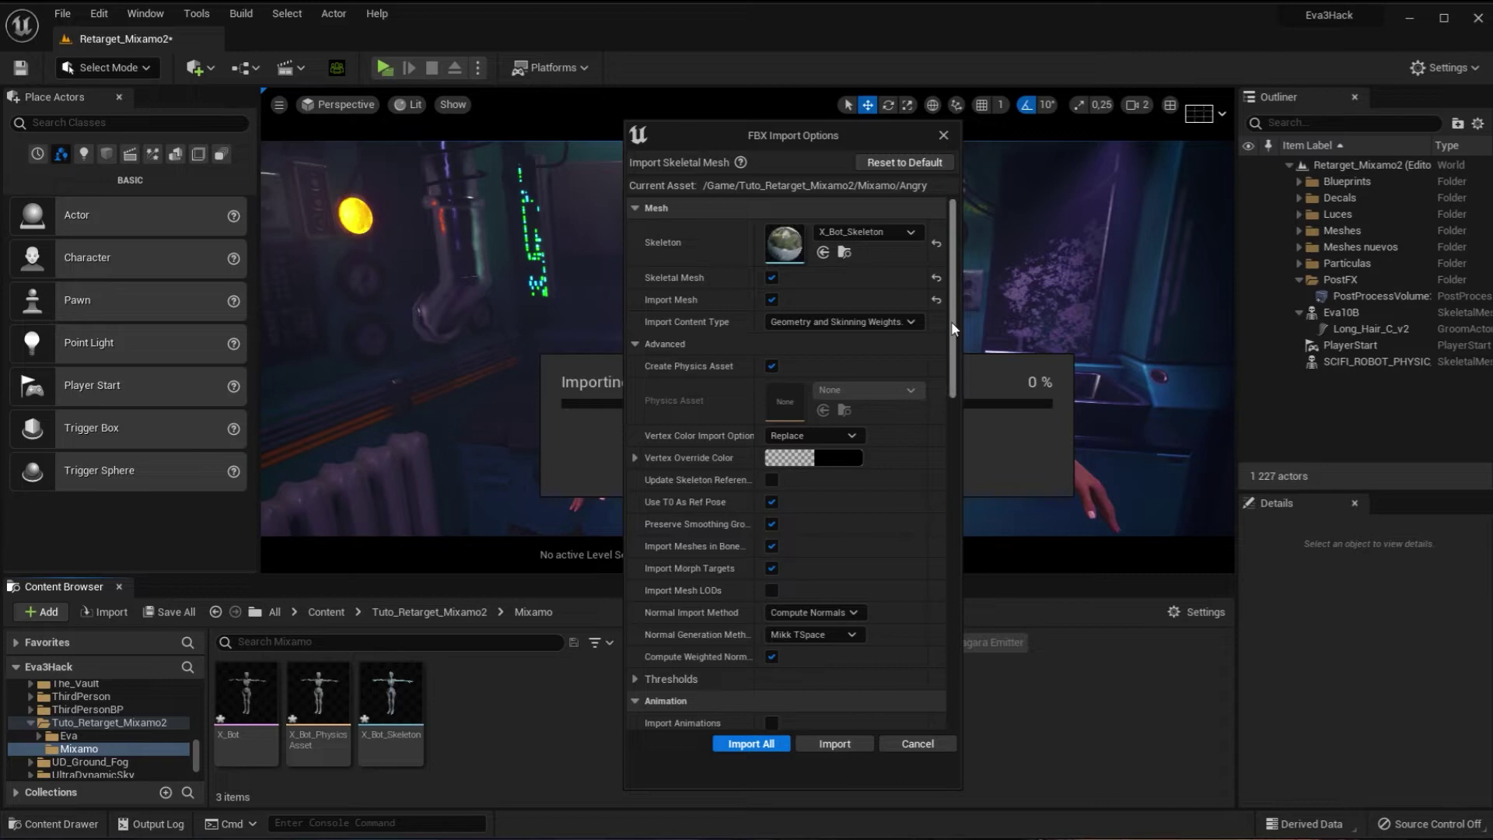
left_click_drag(953, 326, 957, 394)
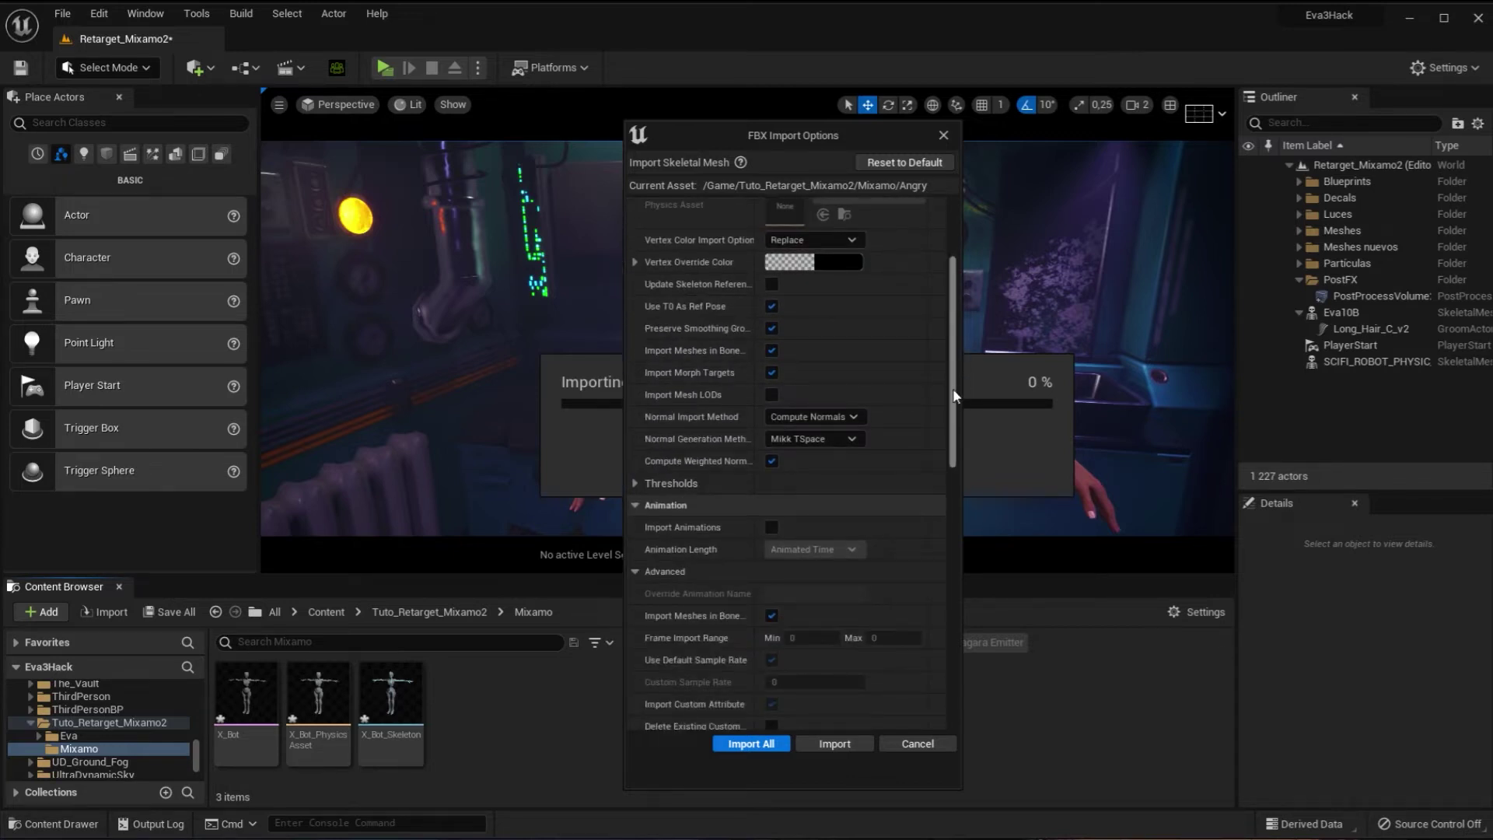
scroll(954, 395, "down", 2)
left_click(771, 366)
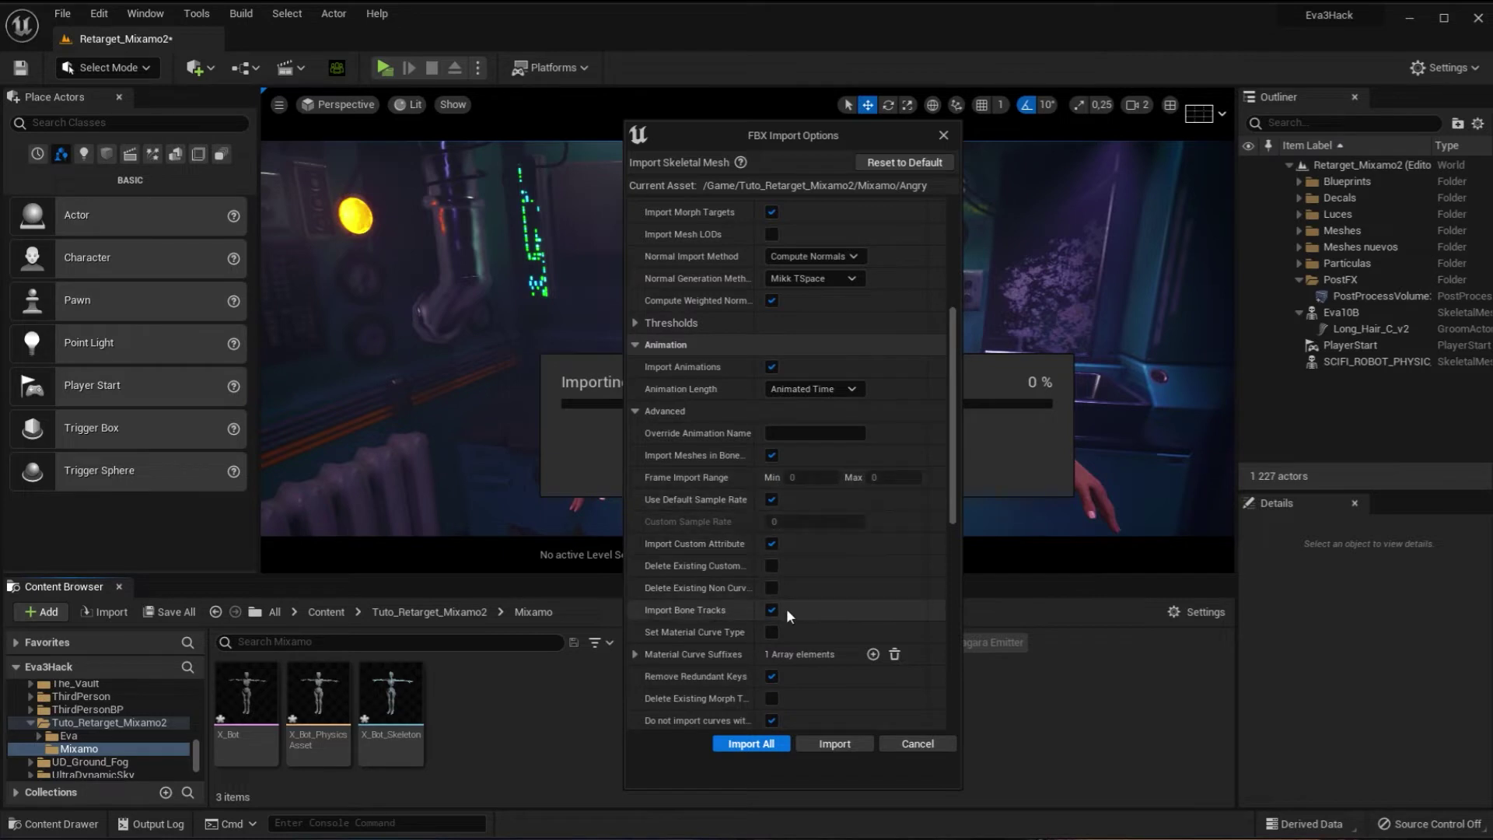
left_click_drag(953, 497, 948, 540)
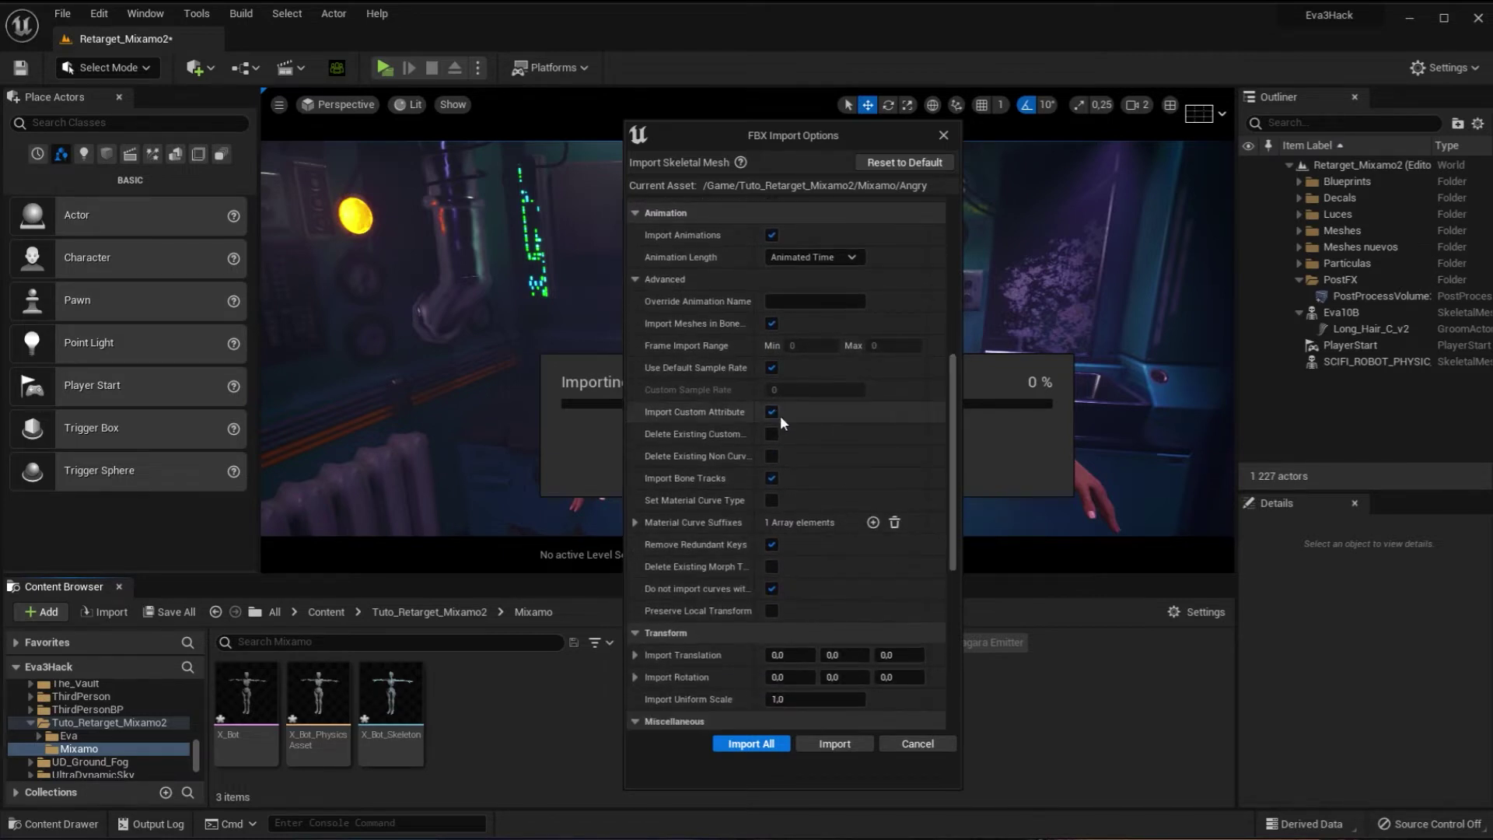
scroll(942, 591, "down", 4)
scroll(930, 651, "down", 1)
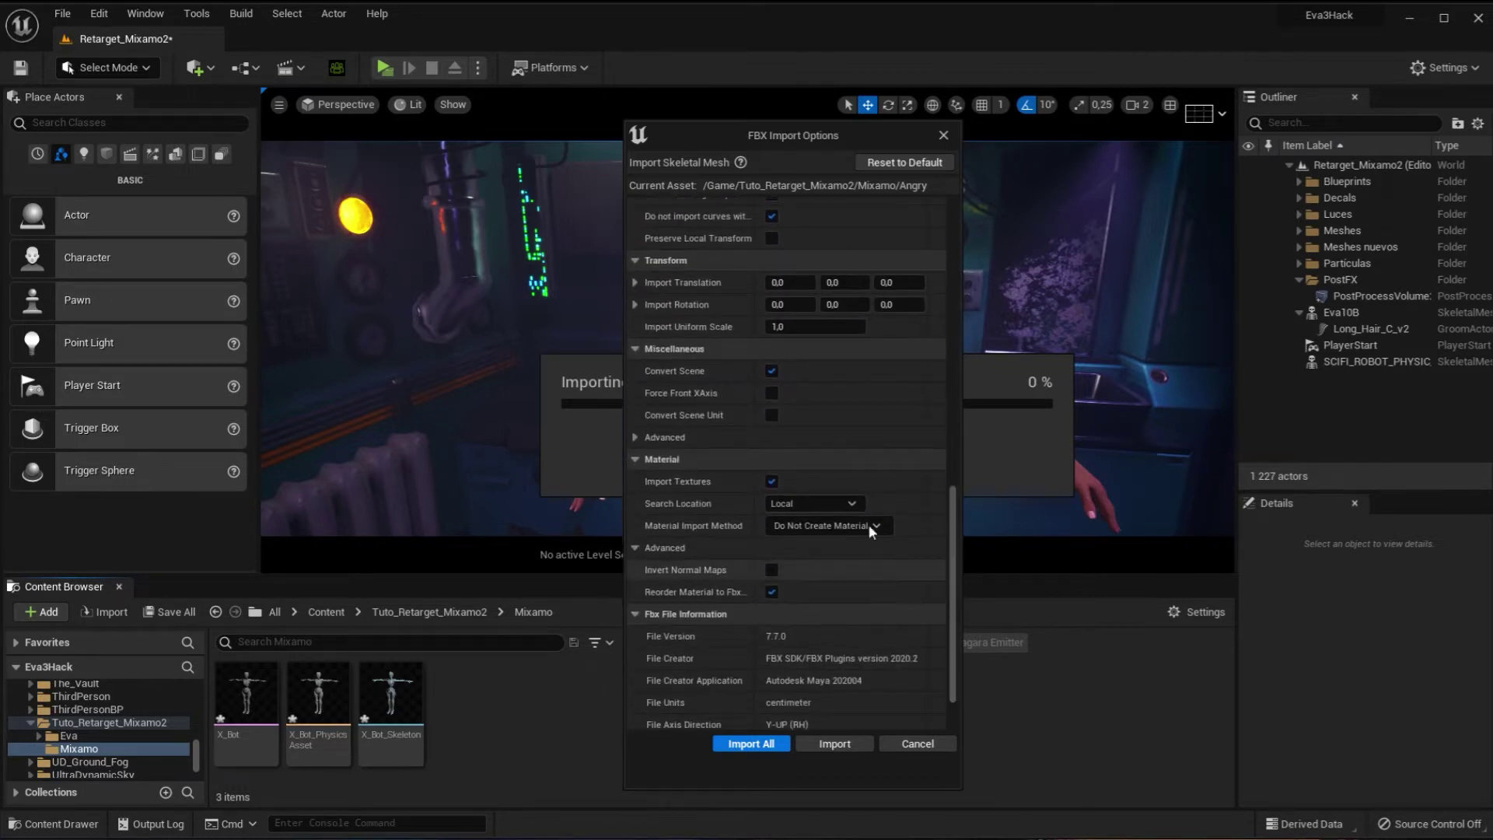
left_click(748, 745)
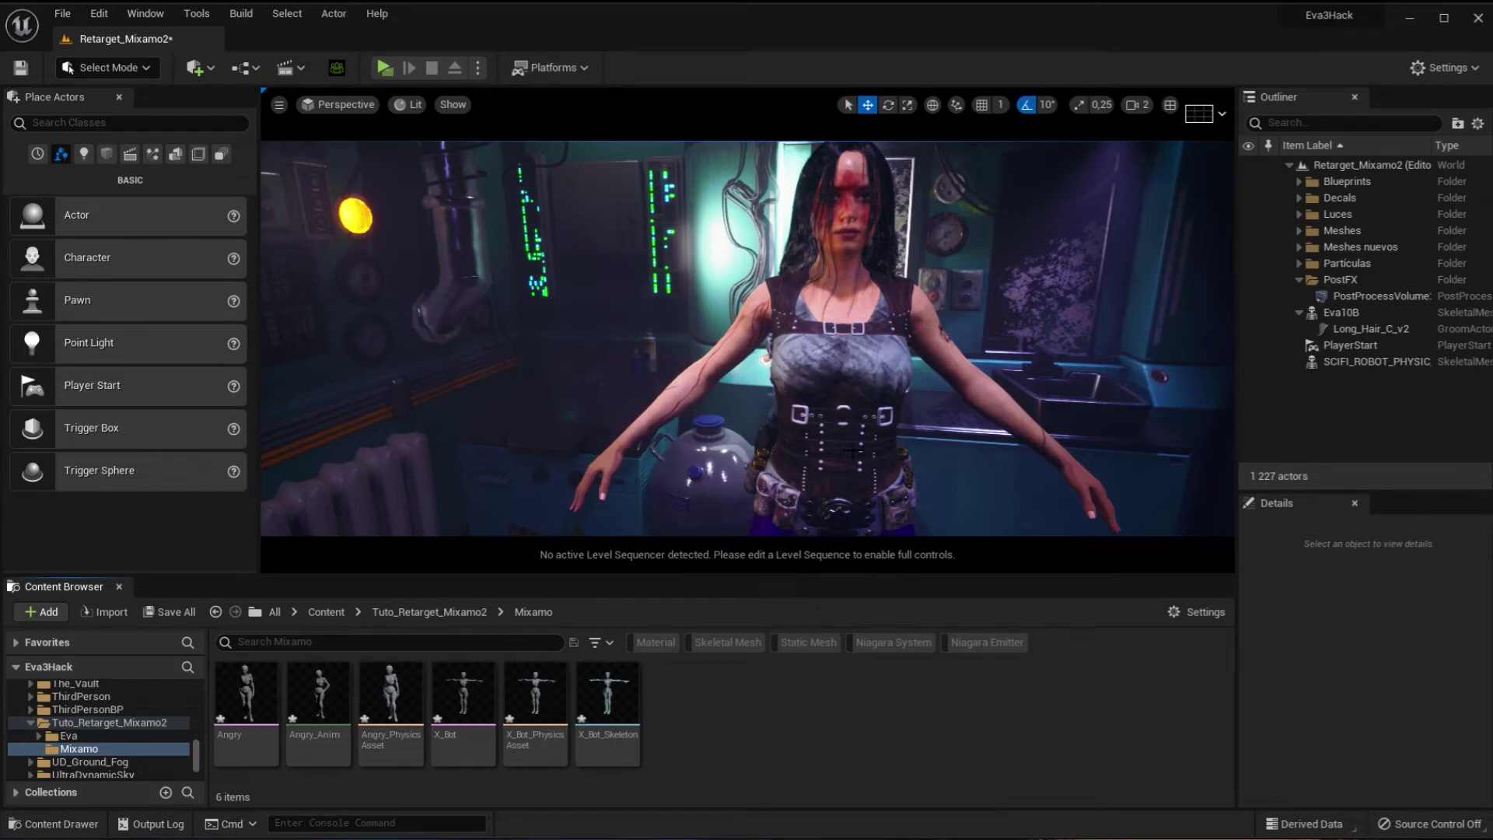
Use Skeleton > Find Skeleton on X_Bot, then open X_Bot_Skeleton's context menu.
right_click(483, 704)
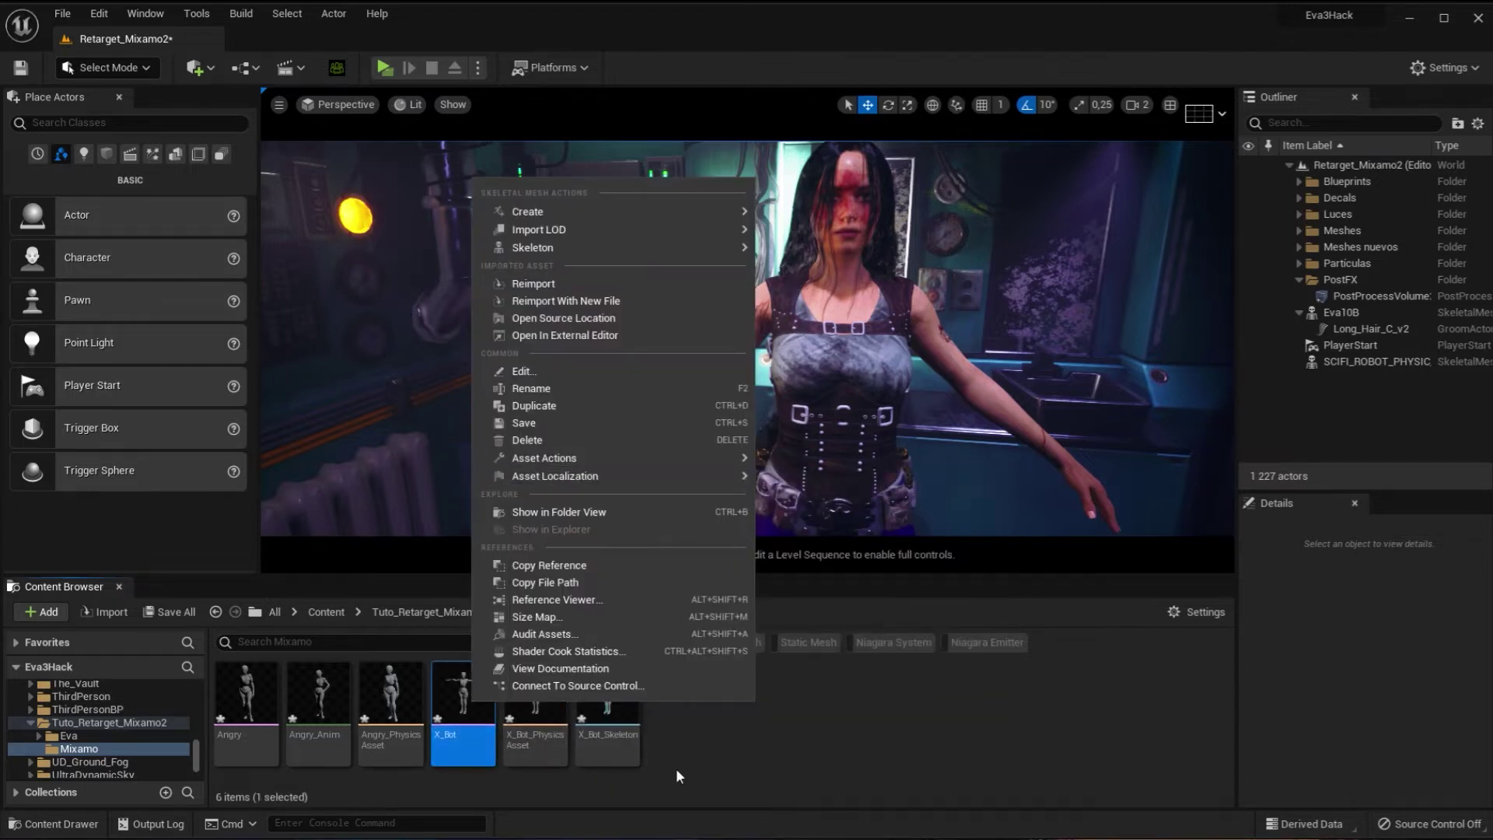
left_click(605, 692)
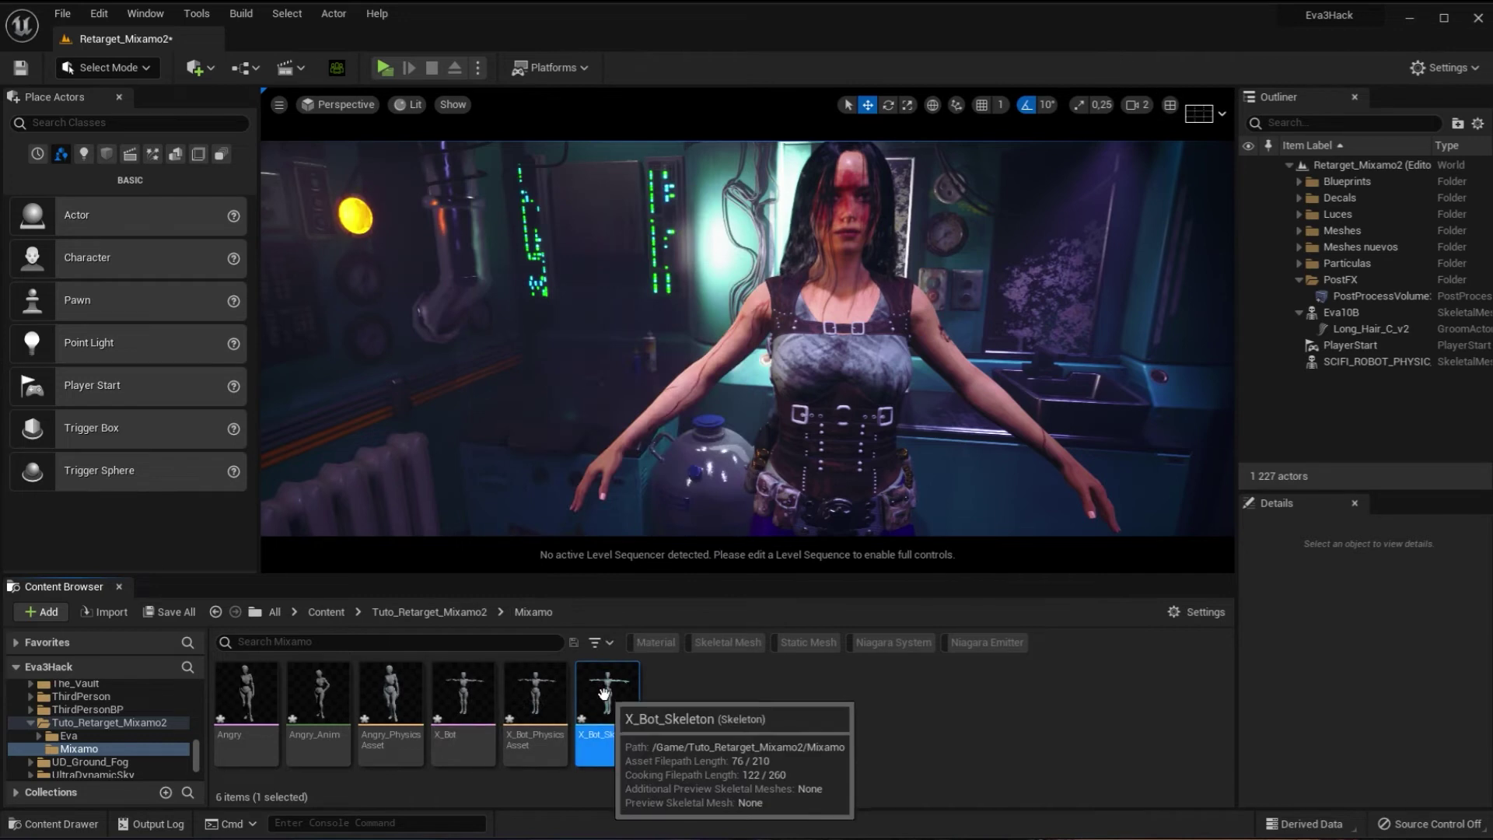
right_click(464, 700)
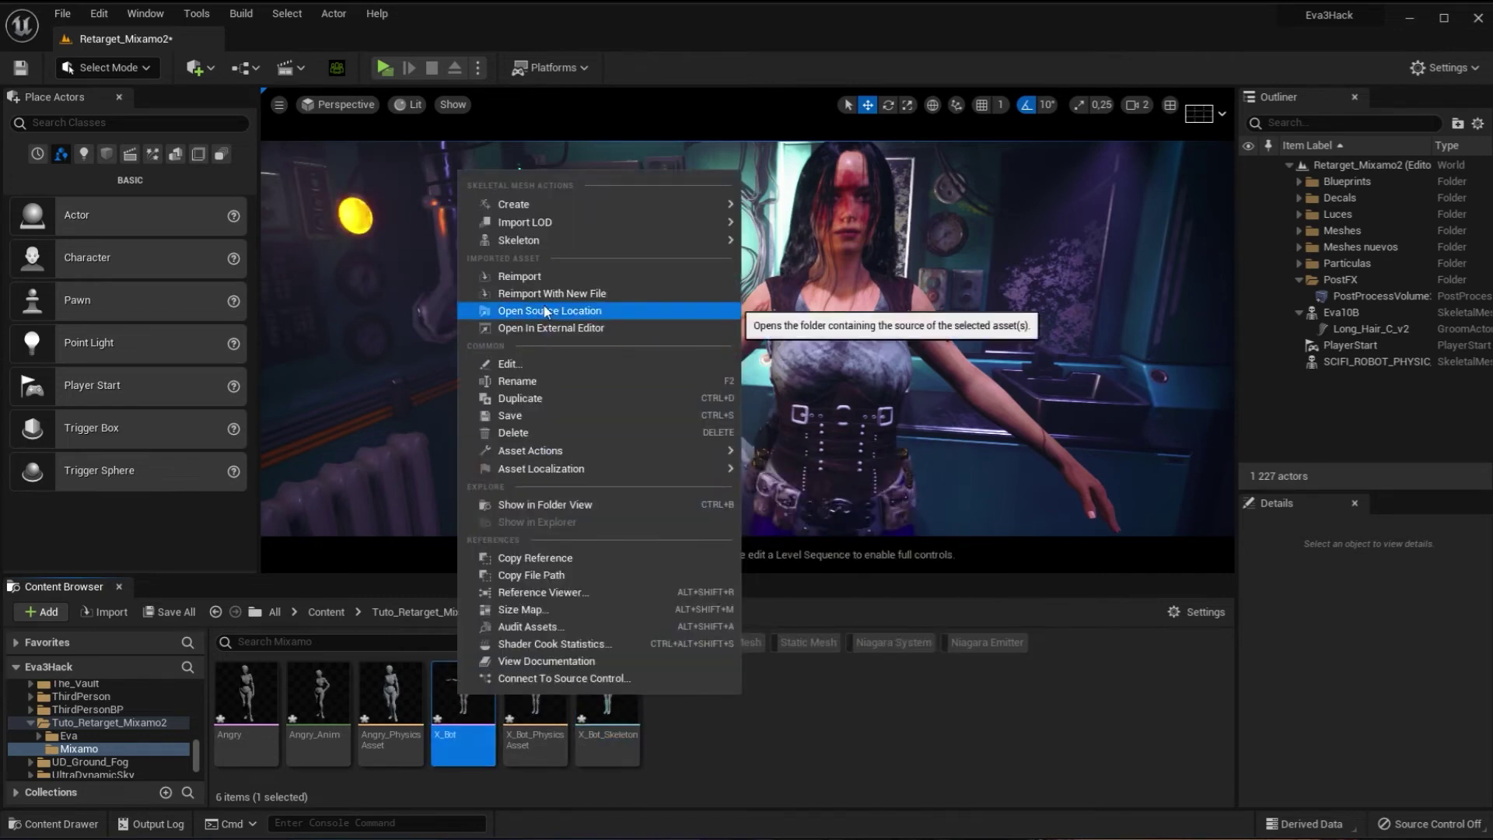
mouse_move(556, 241)
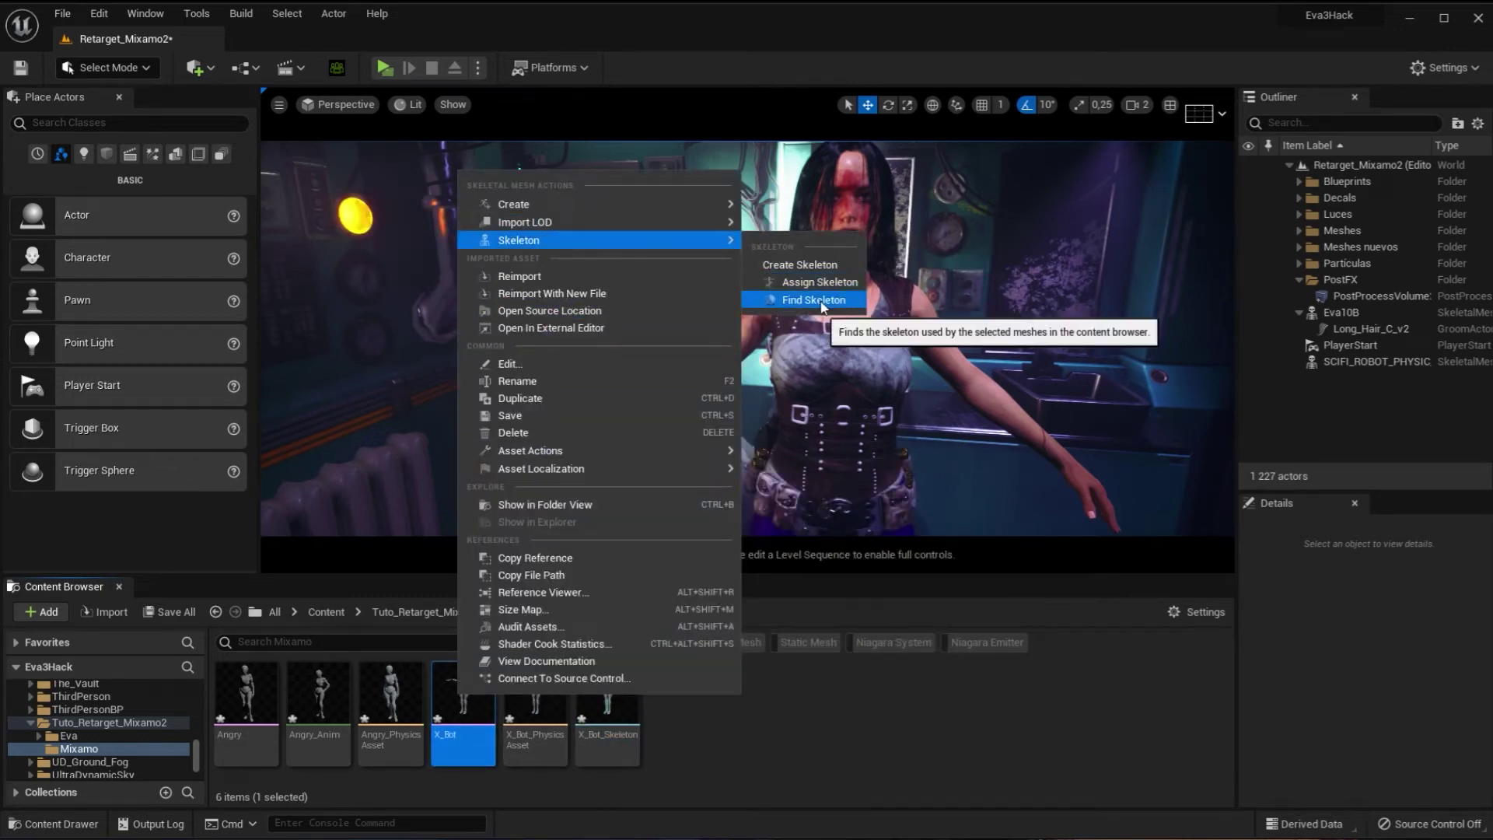
left_click(845, 289)
right_click(599, 699)
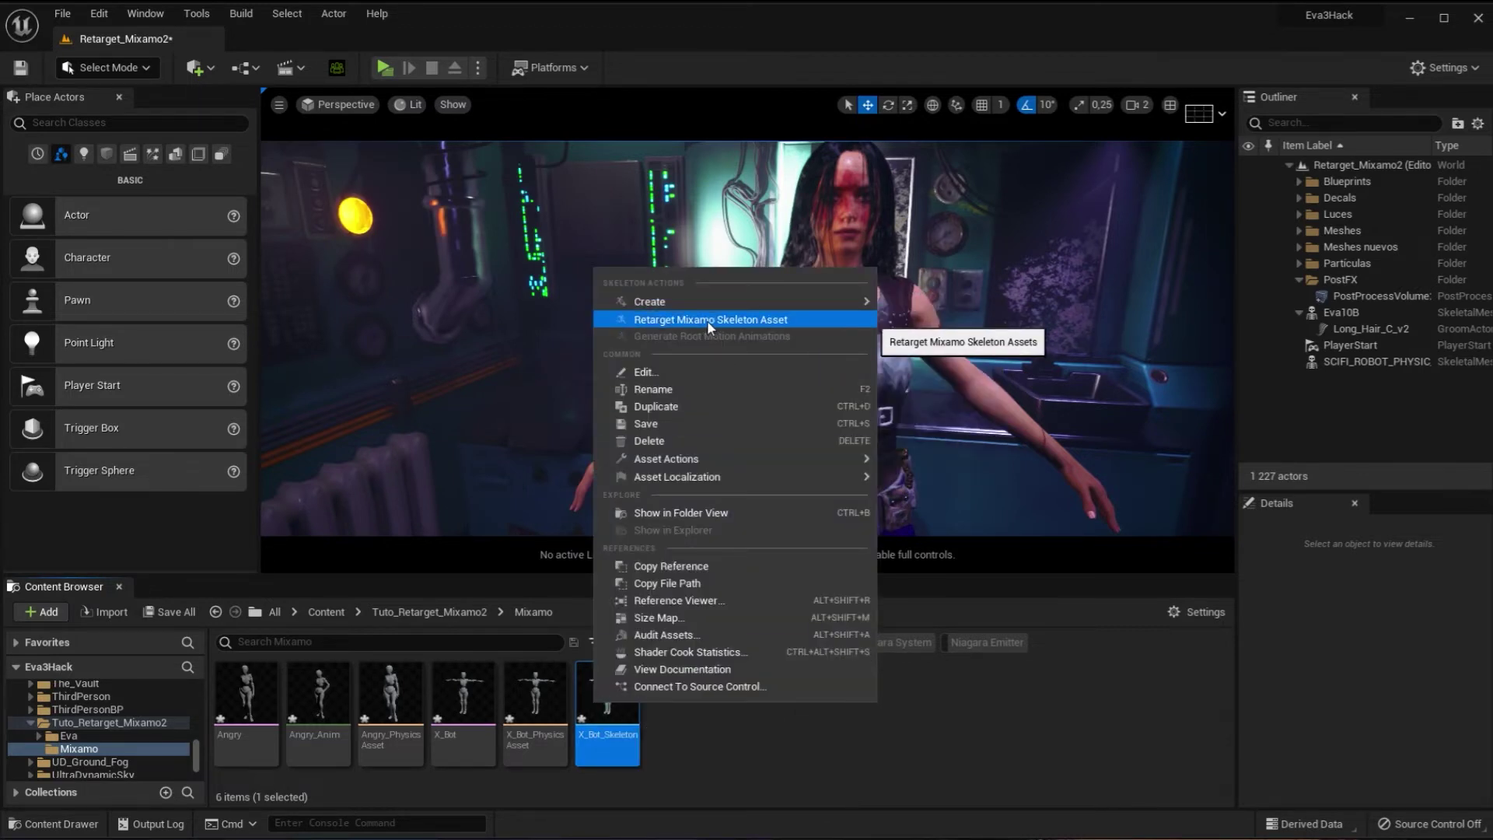
Retarget the Mixamo X_Bot skeleton to Eva10B_Skeleton, generating IK_X_Bot and both RTG retargeters.
left_click(707, 321)
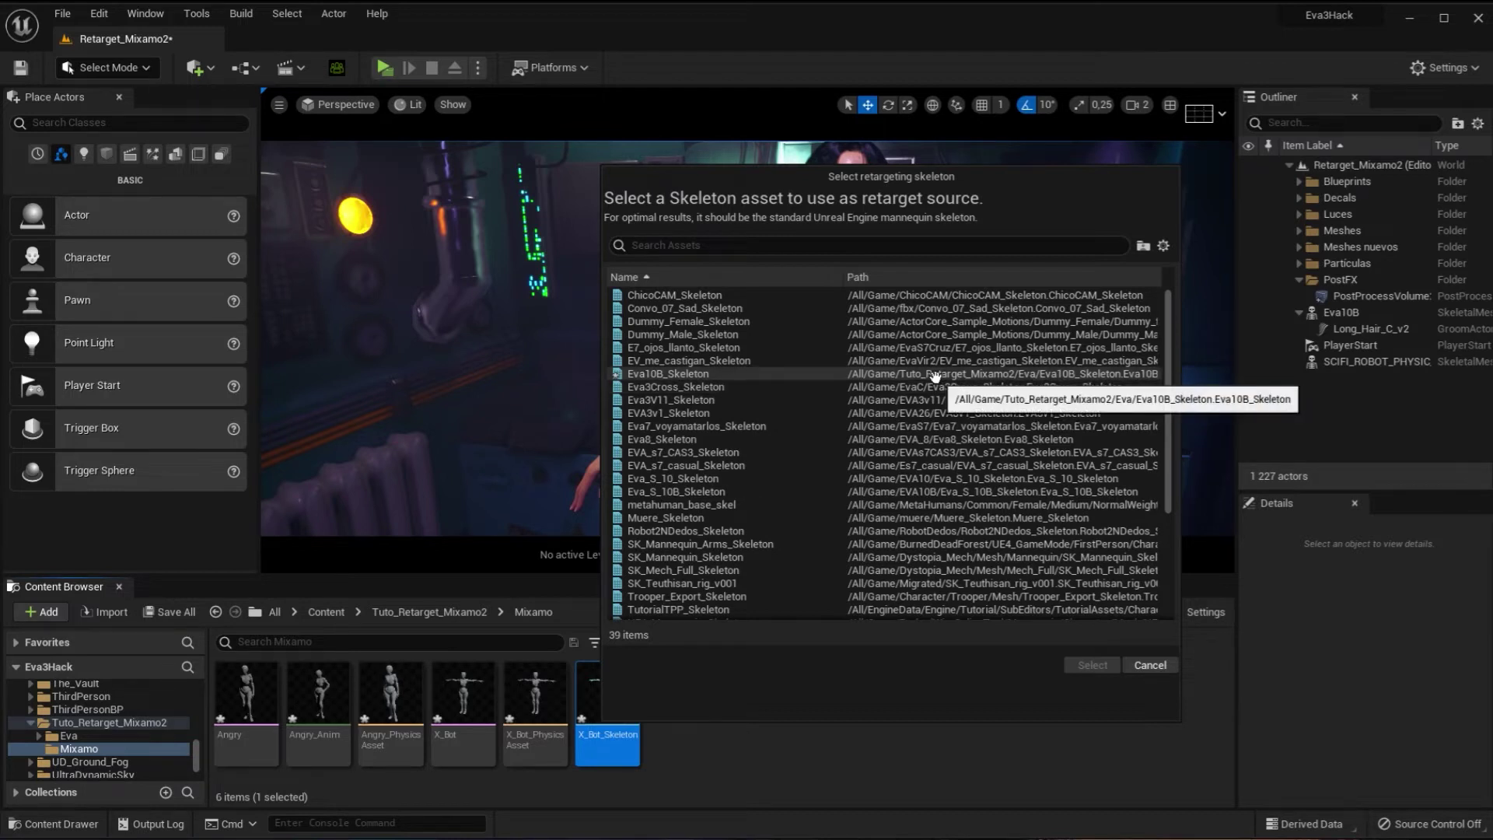
left_click(706, 373)
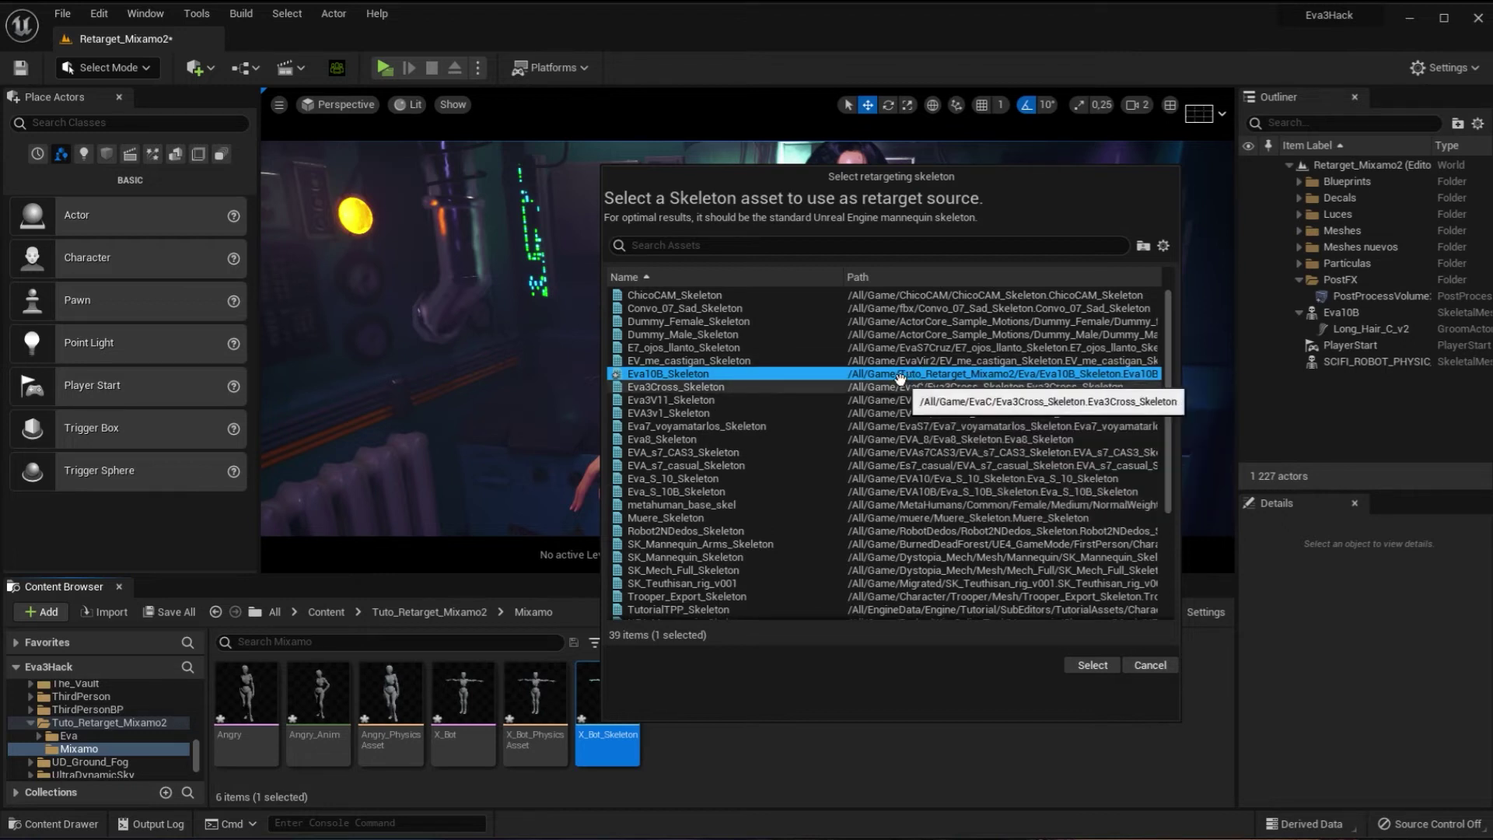
left_click(1088, 665)
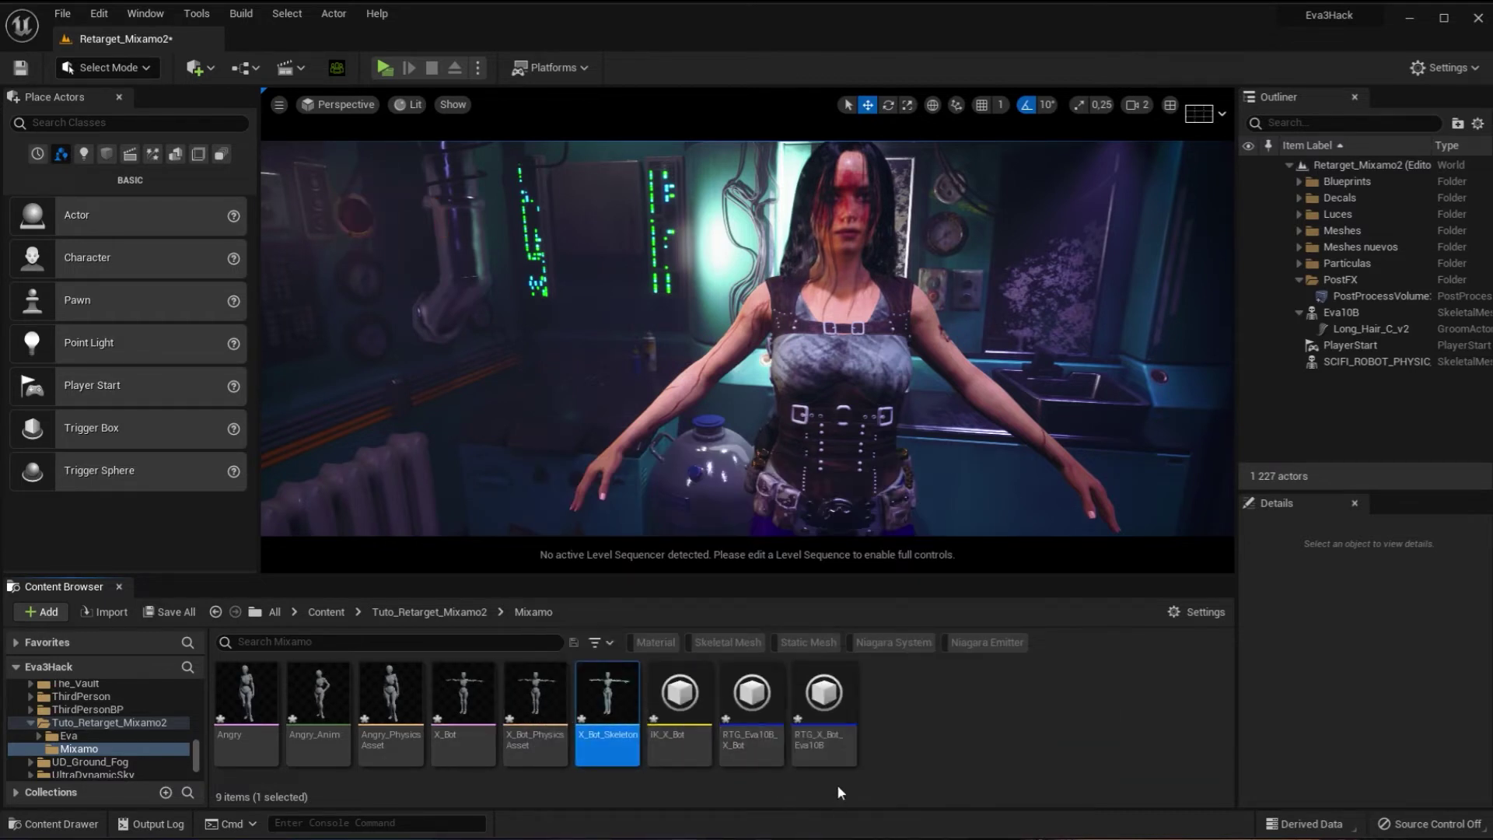
Open RTG_X_Bot_Eva10B and inspect Angry_Anim playing on Eva10B from closer angles.
double_click(827, 693)
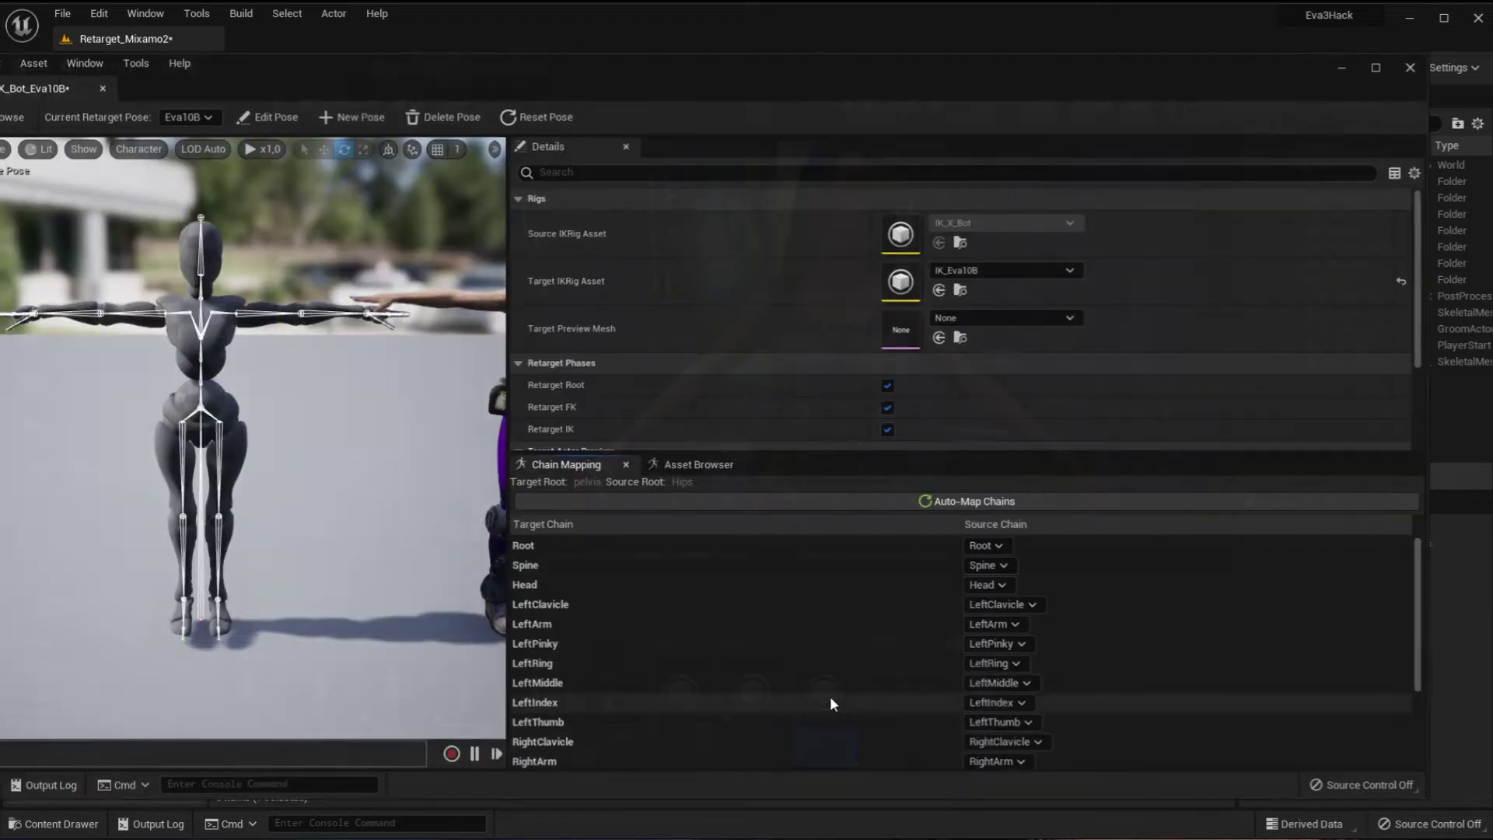
left_click_drag(433, 441, 433, 441)
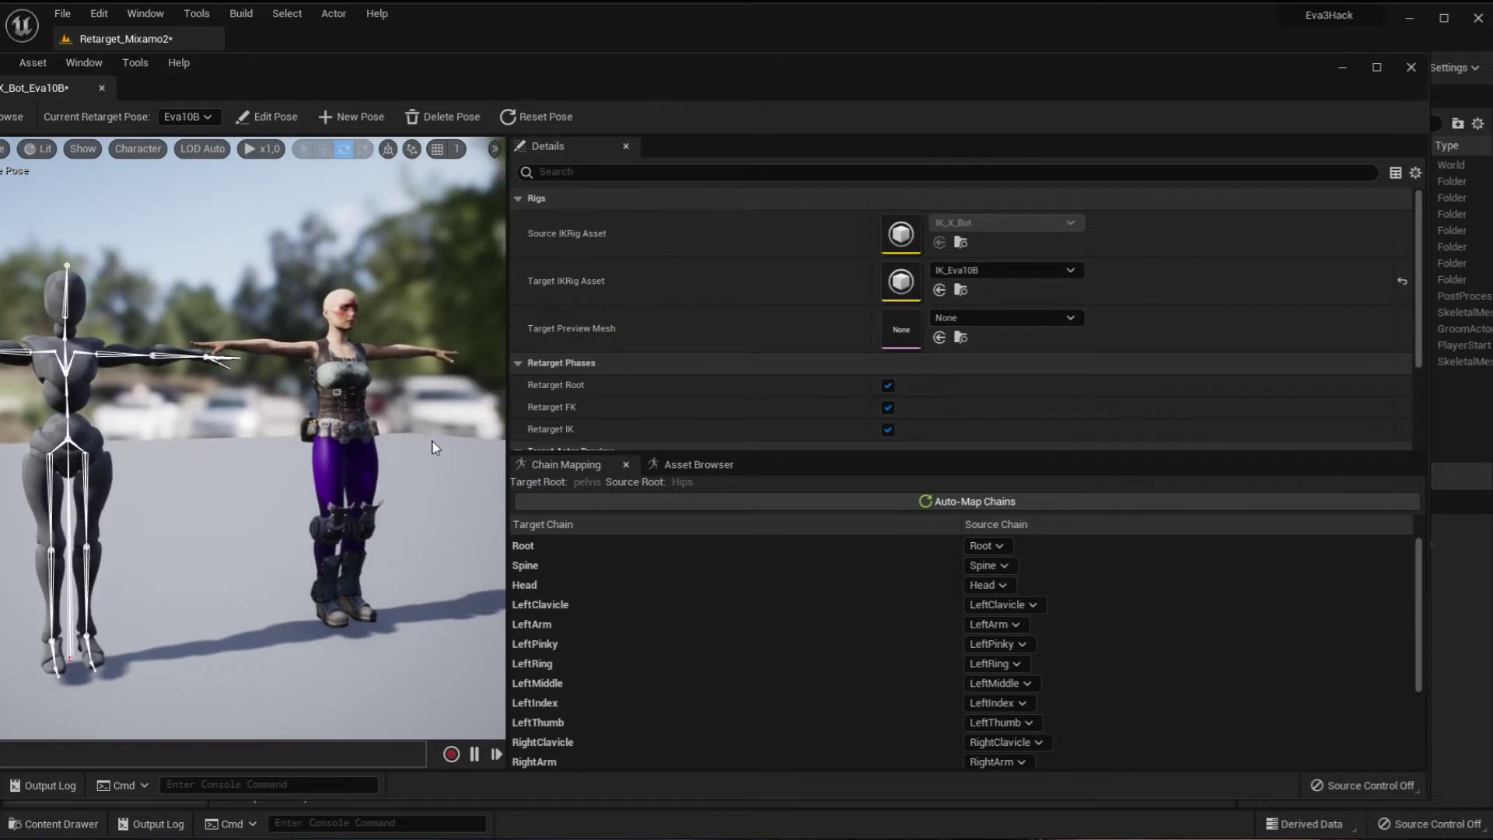
left_click(687, 466)
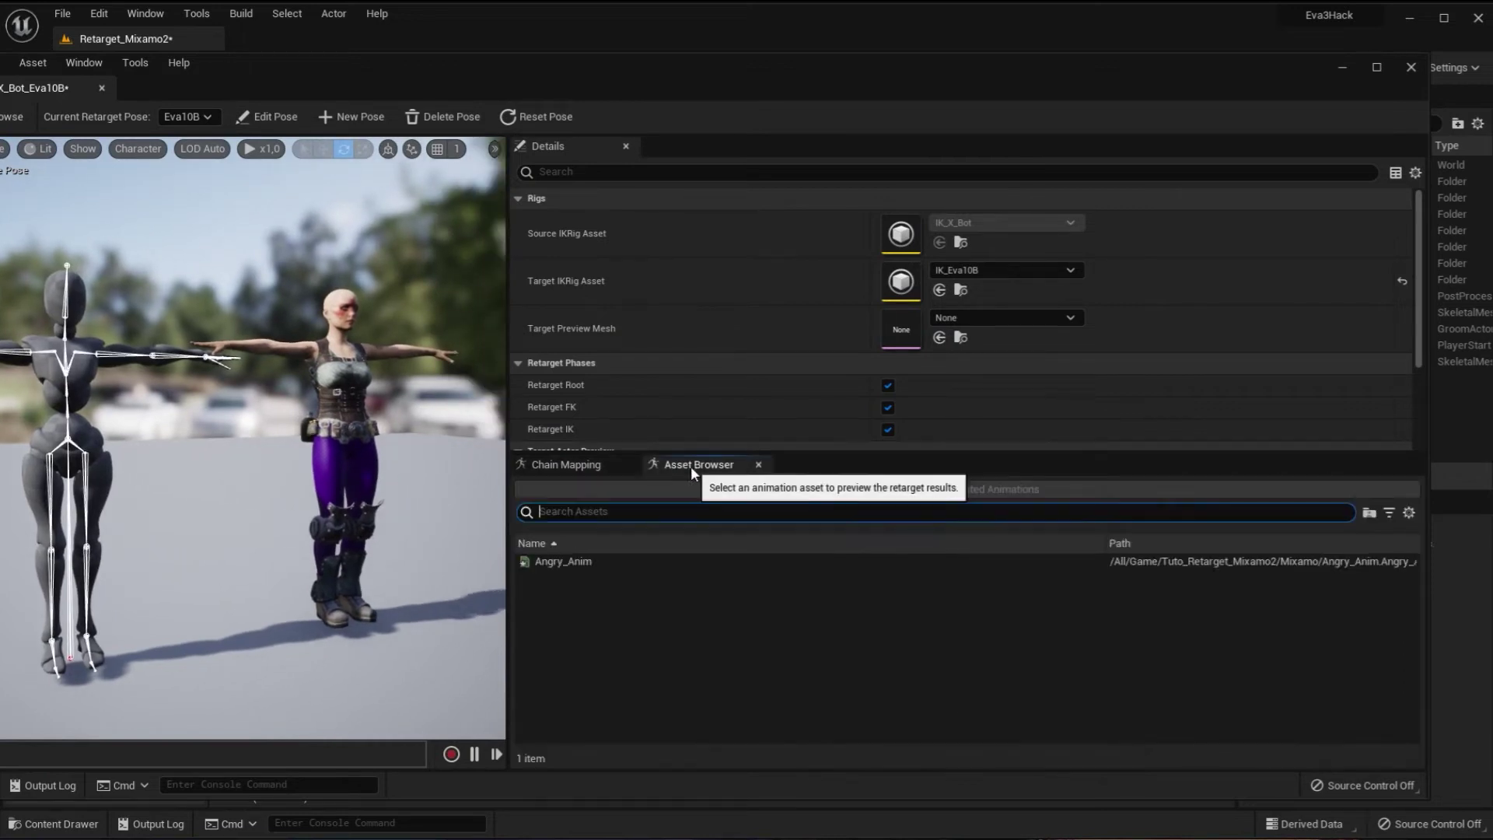
left_click(585, 560)
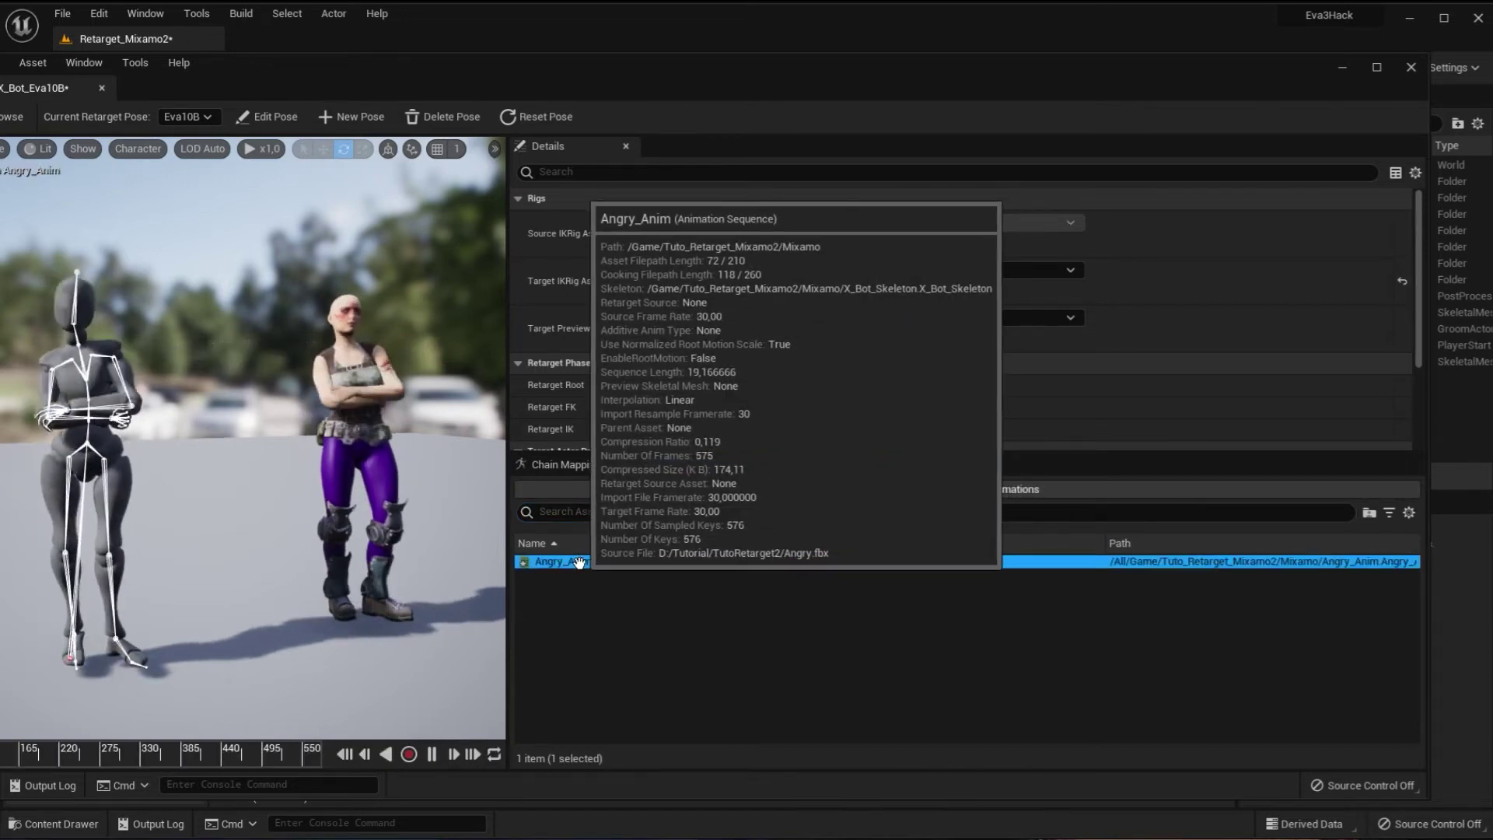
scroll(253, 435, "up", 5)
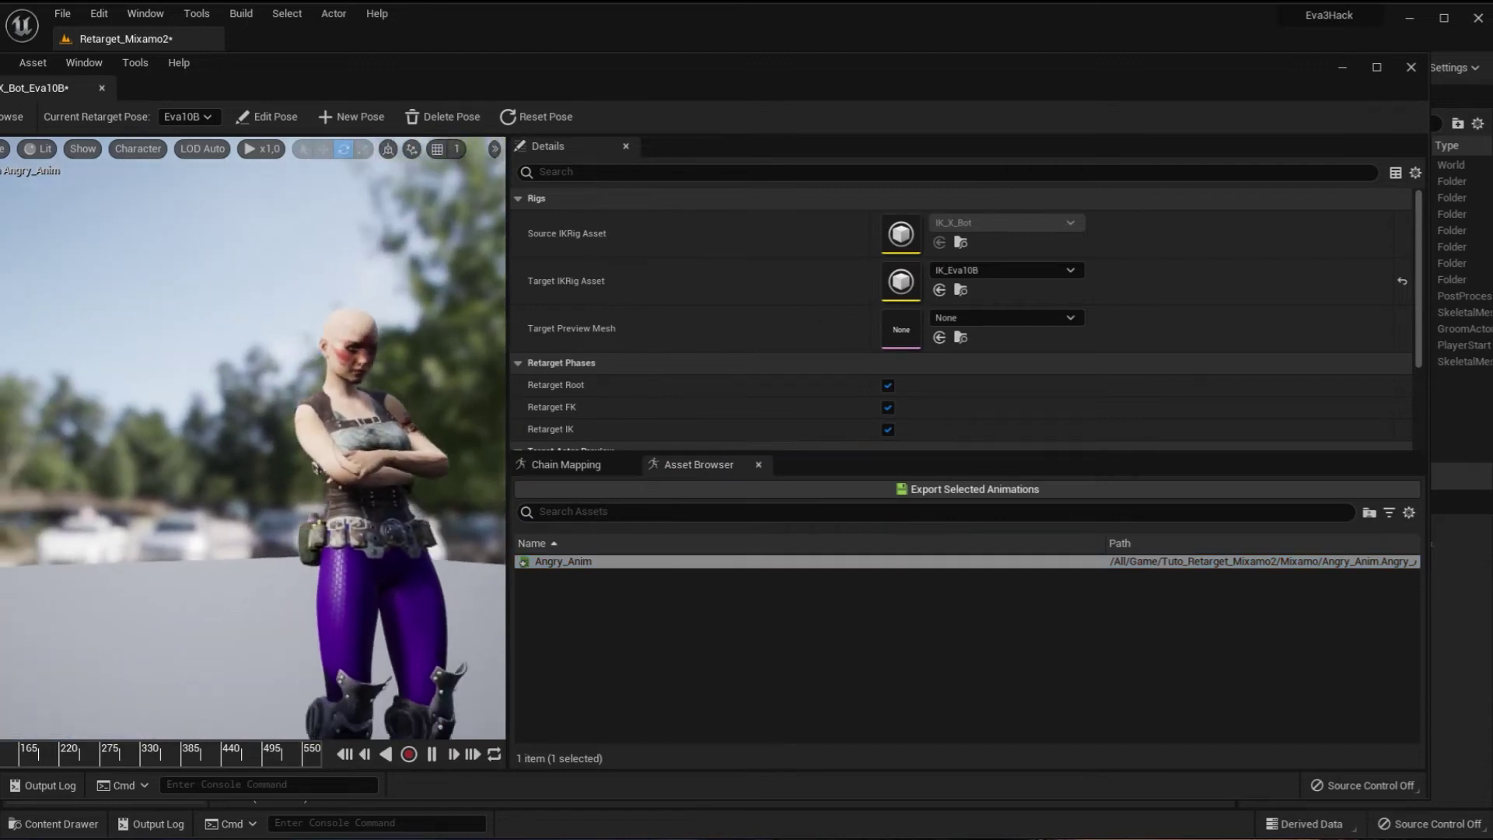
scroll(306, 460, "up", 3)
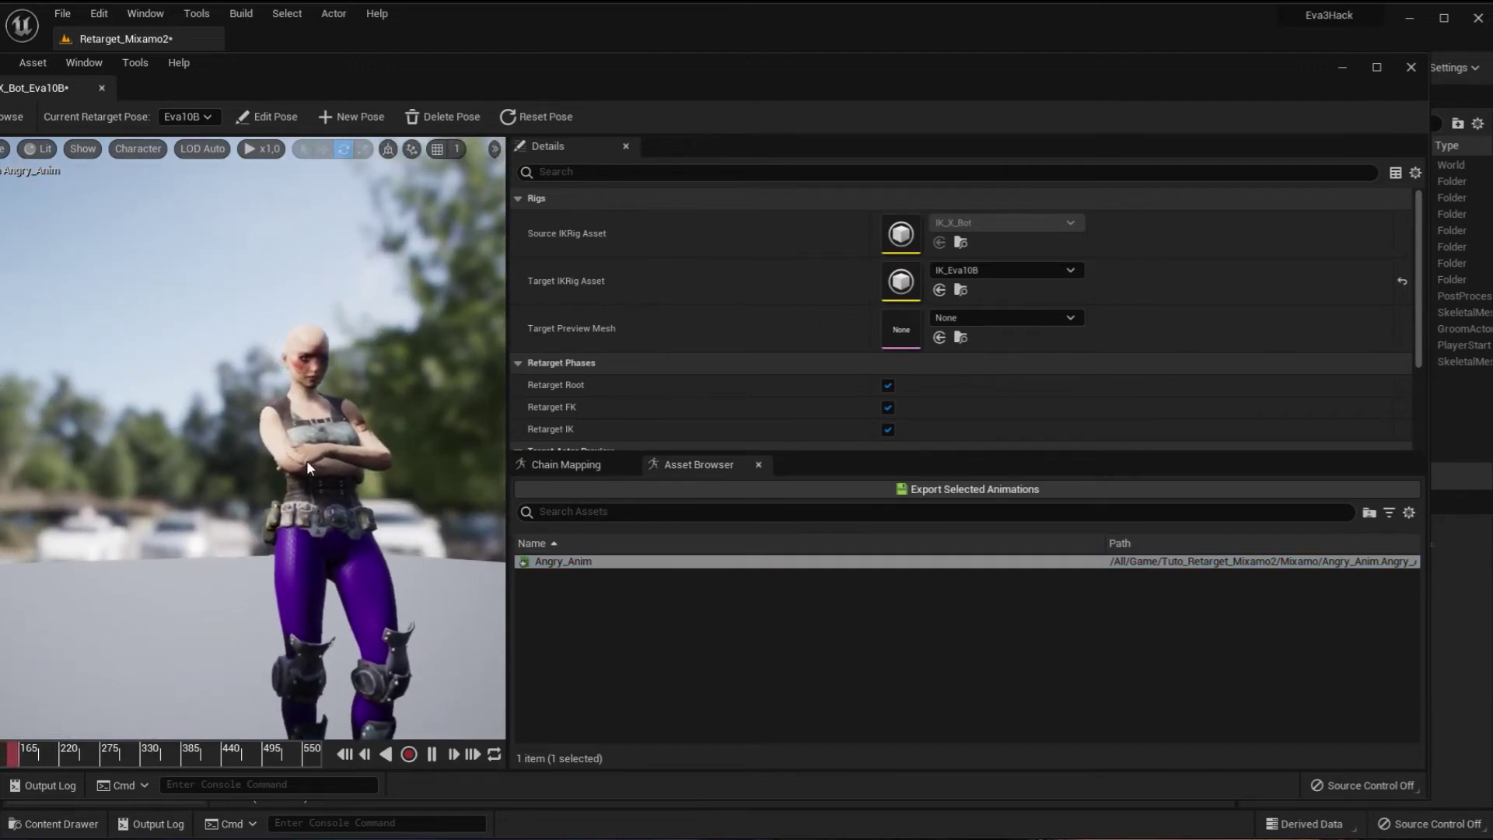
left_click_drag(320, 509, 276, 531)
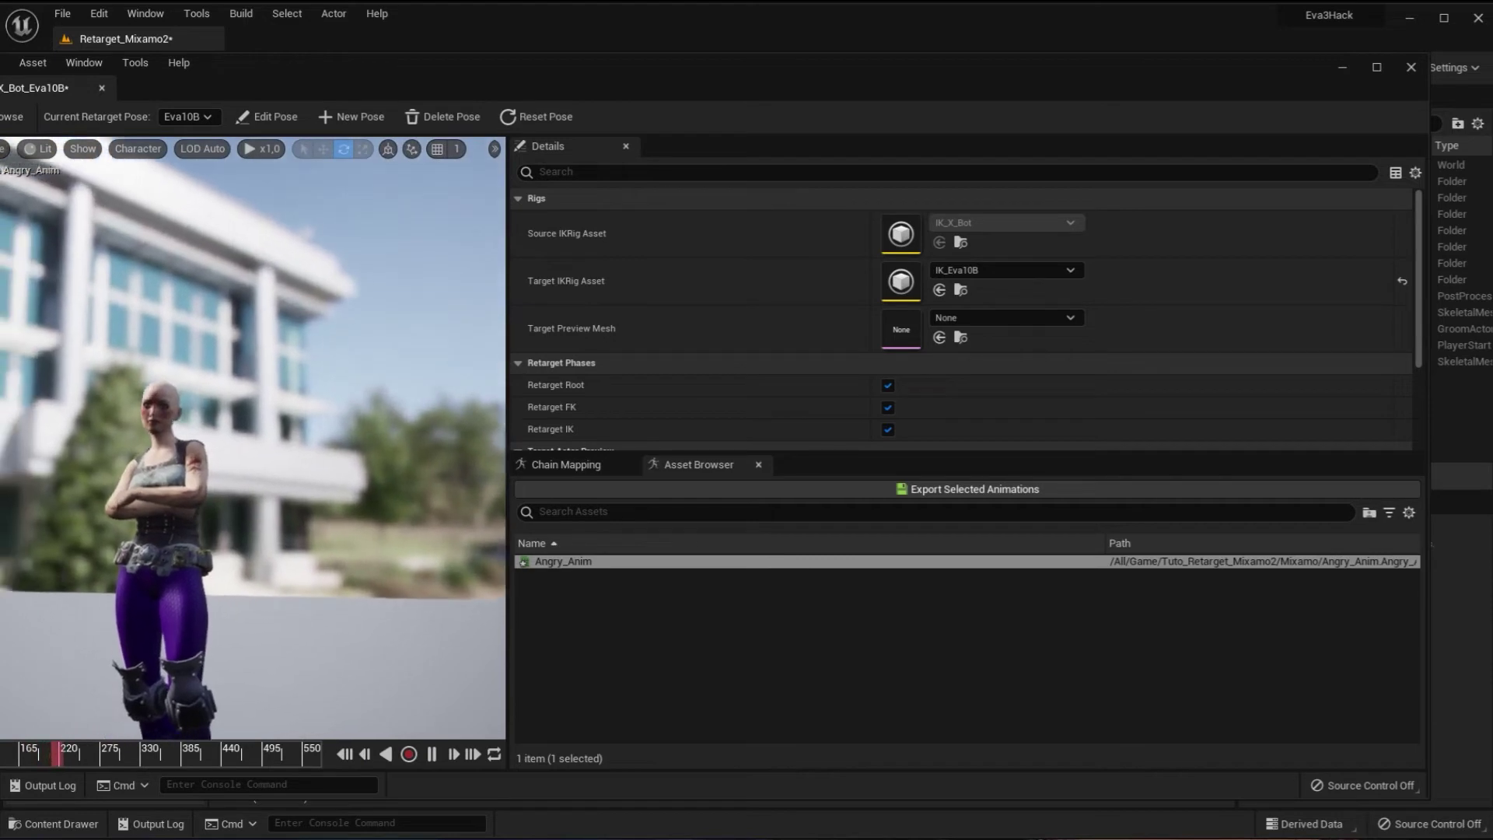
mouse_move(271, 524)
left_mouse_down()
mouse_move(257, 560)
mouse_move(257, 497)
mouse_move(283, 510)
left_mouse_up()
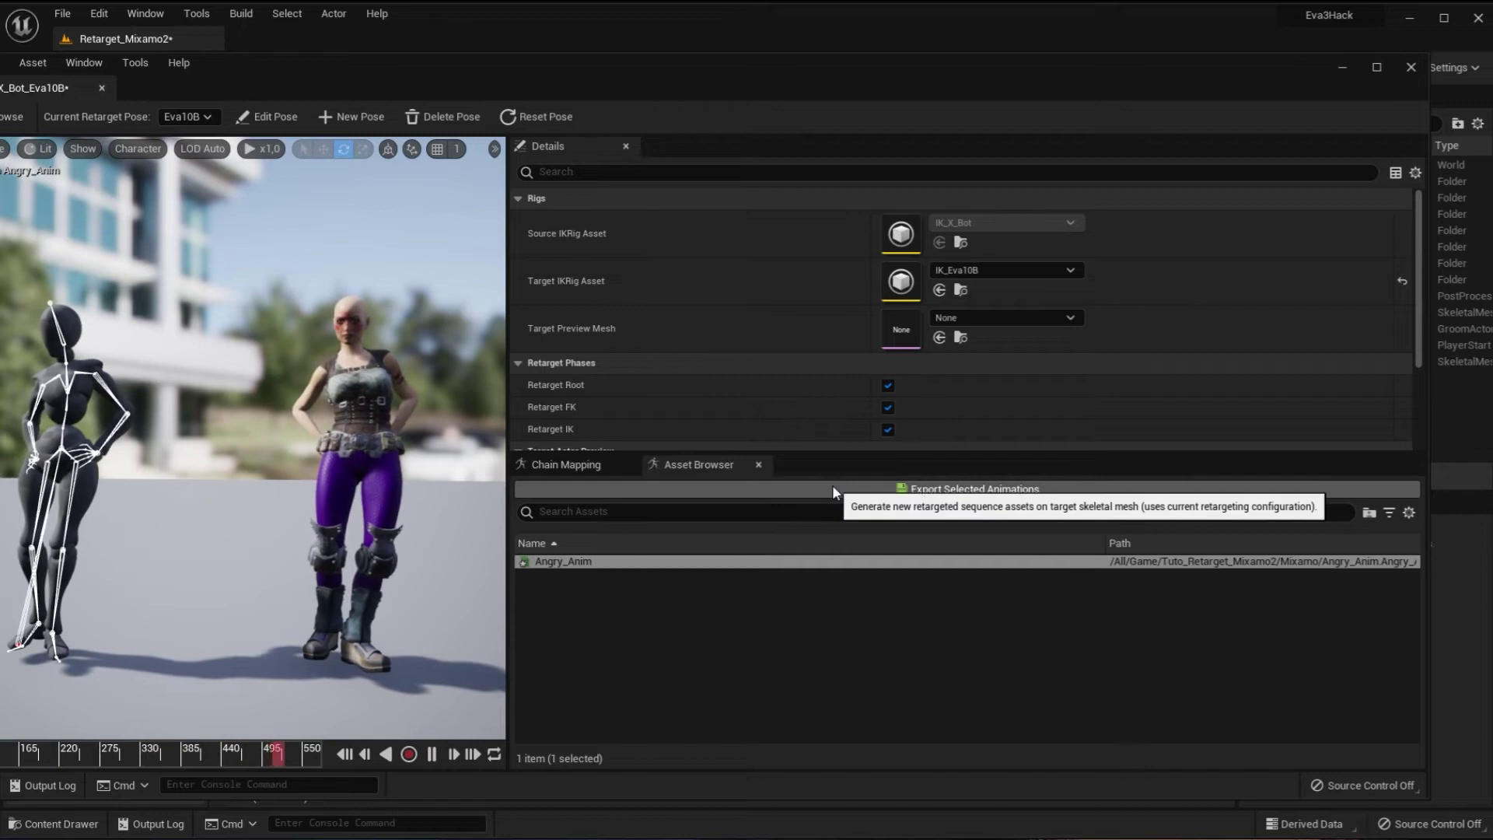
Export the retargeted Angry_Anim to Tuto_Retarget_Mixamo2/Eva and save RTG_X_Bot_Eva10B.
left_click(938, 490)
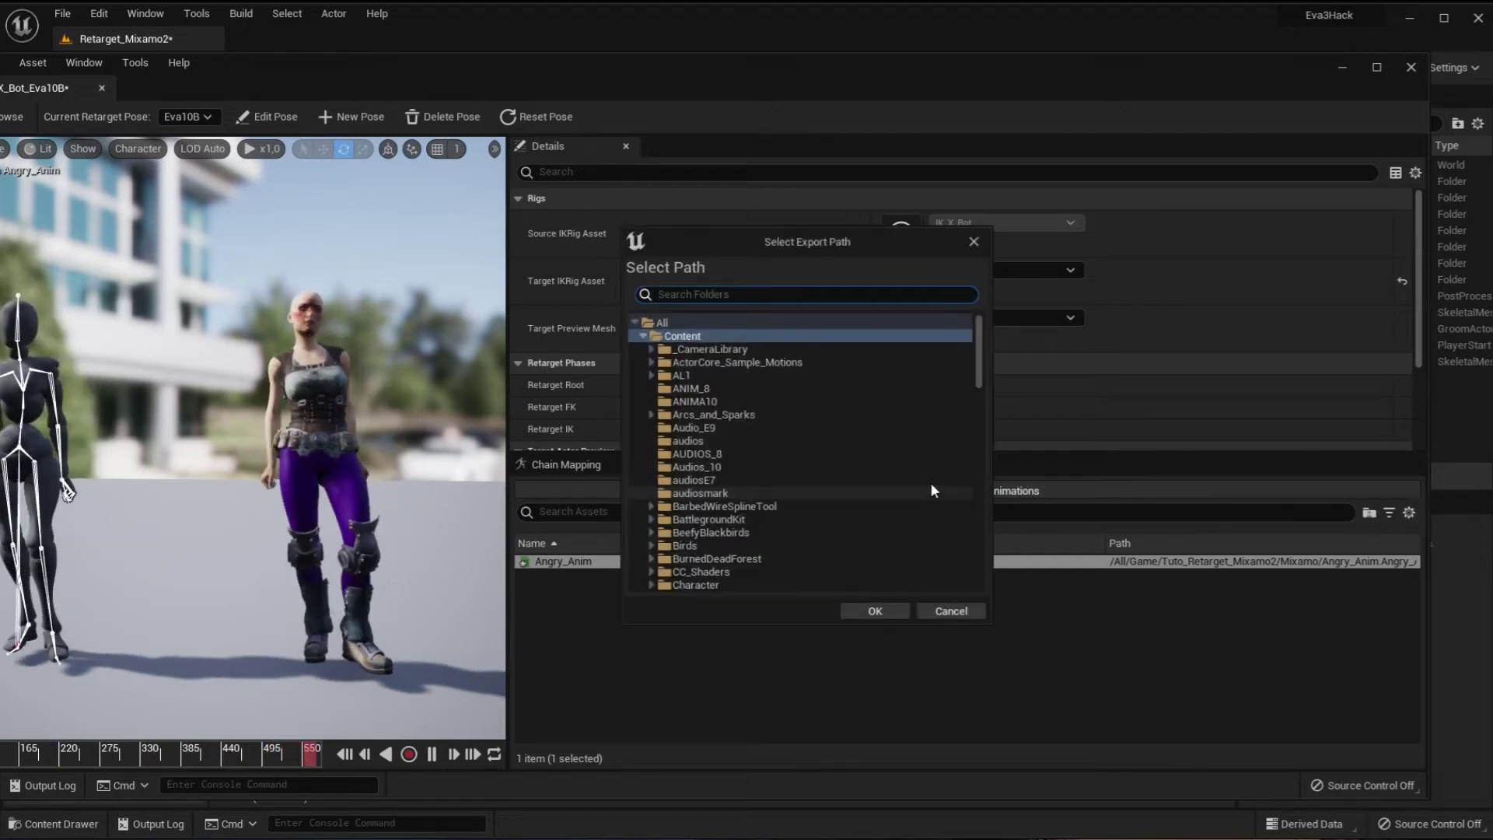
scroll(762, 467, "down", 10)
left_click(769, 558)
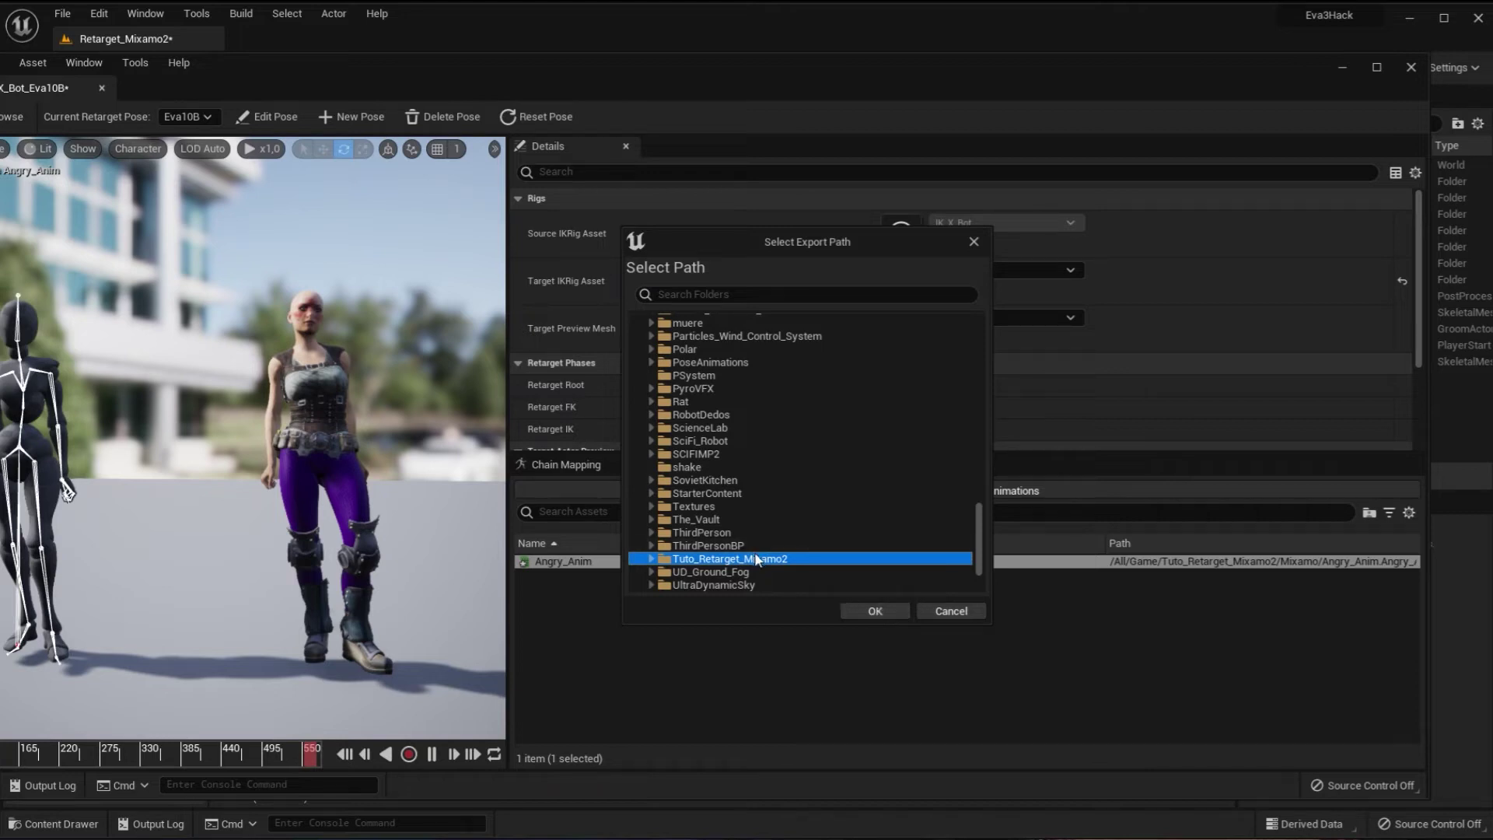
scroll(752, 502, "down", 2)
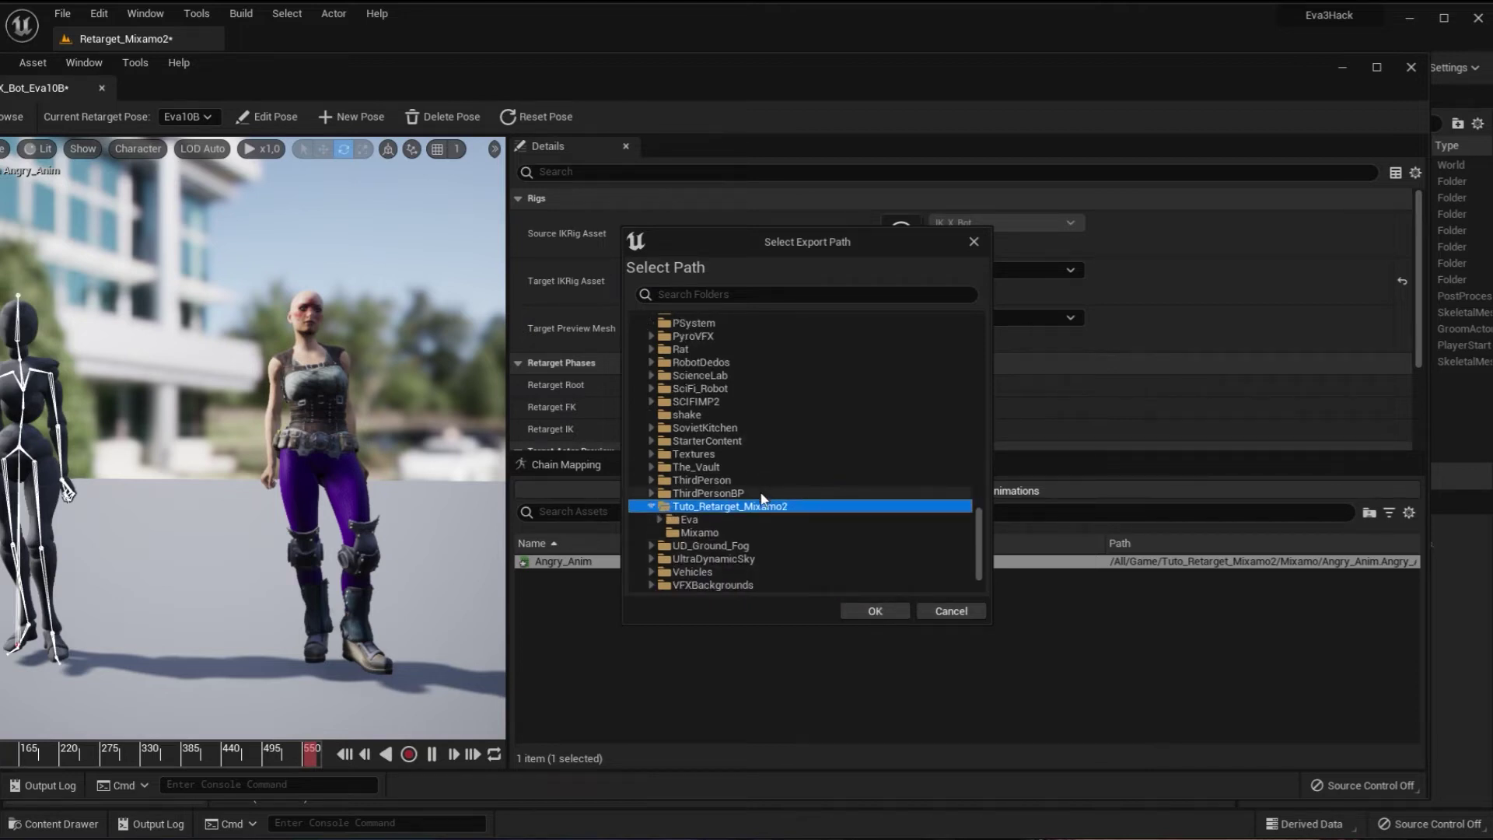
left_click(693, 519)
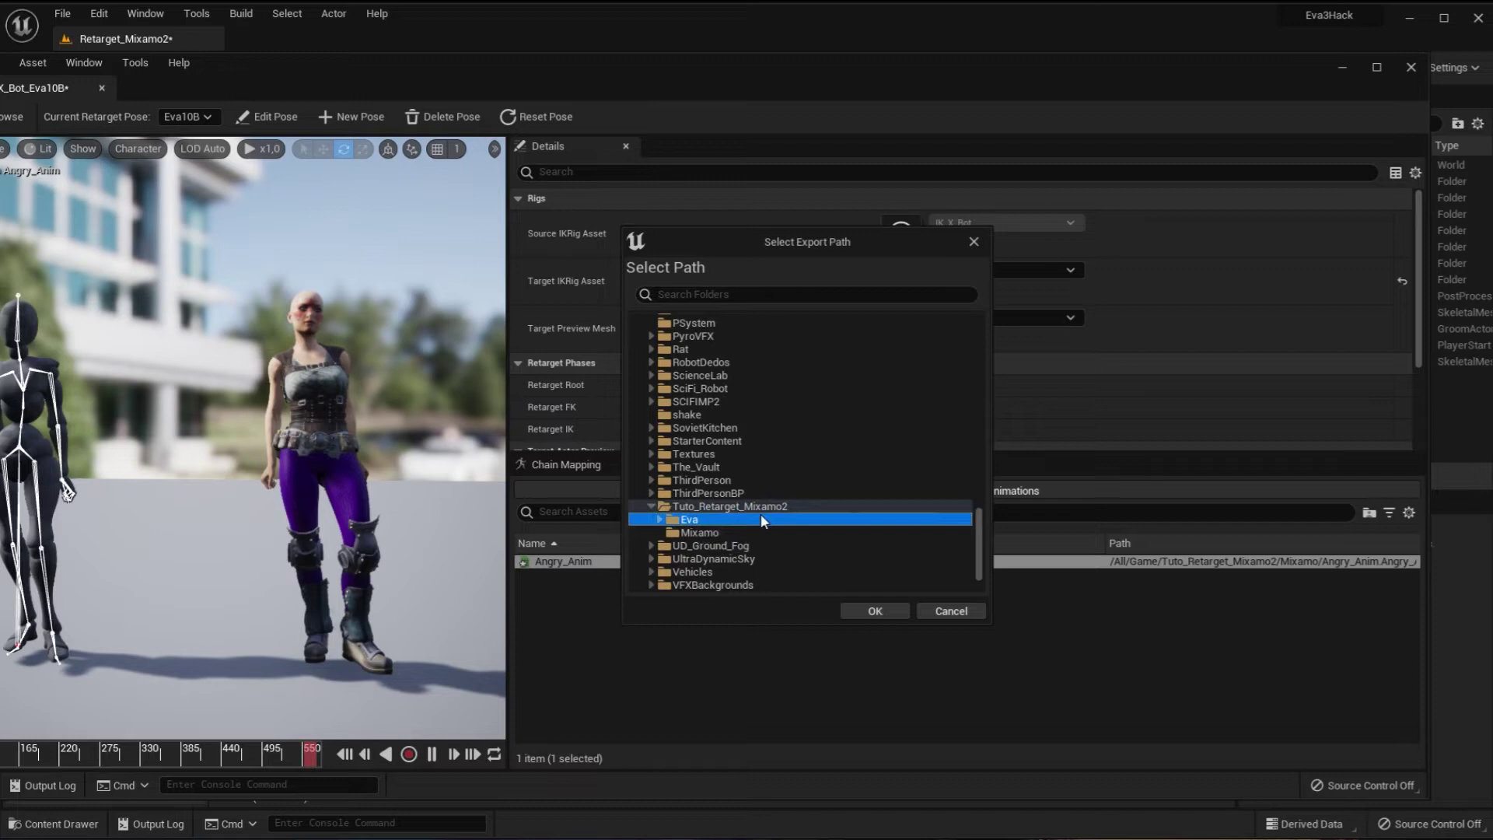
left_click(871, 611)
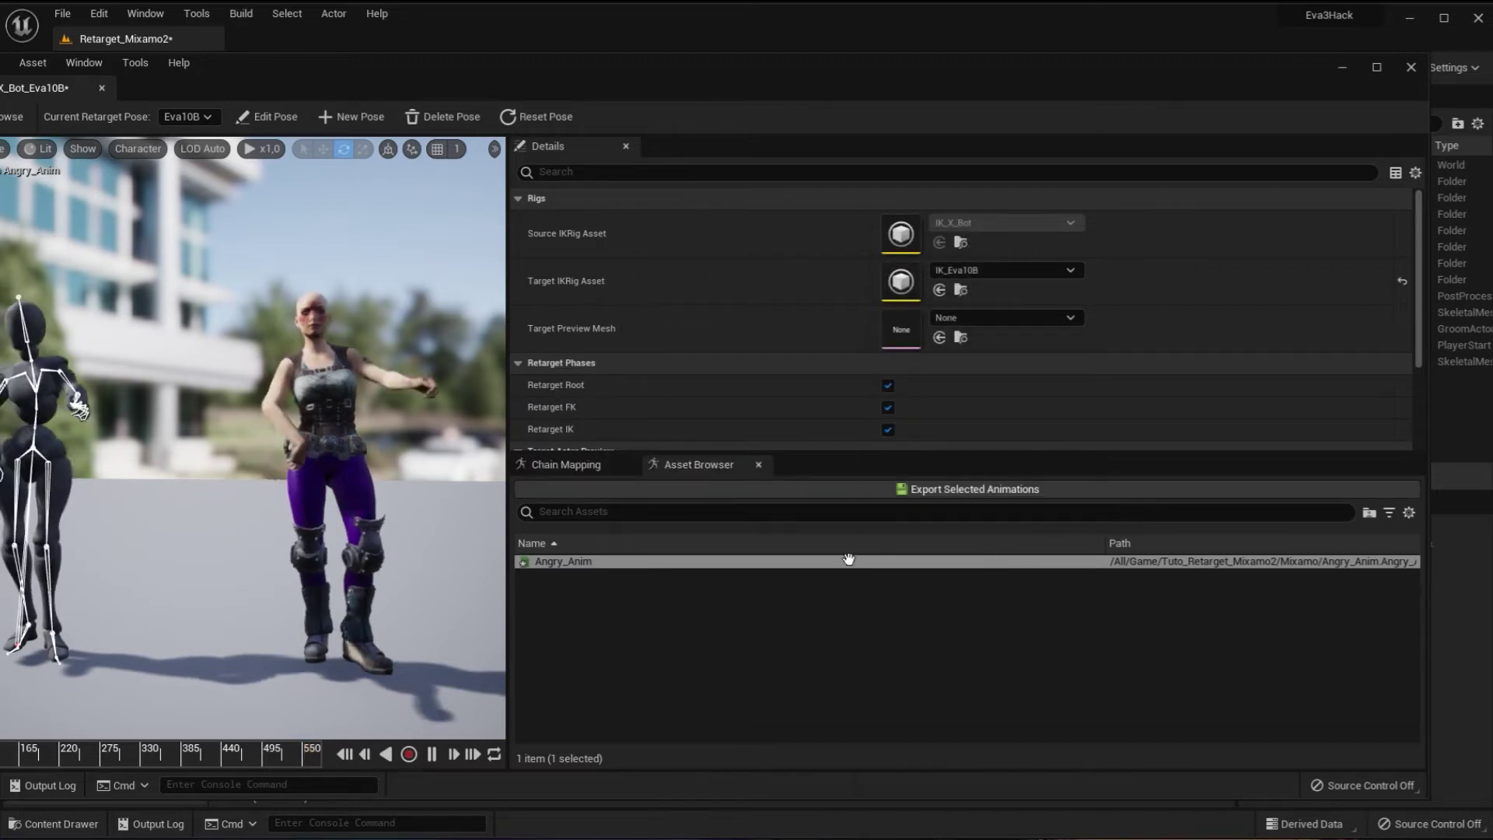
left_click(77, 123)
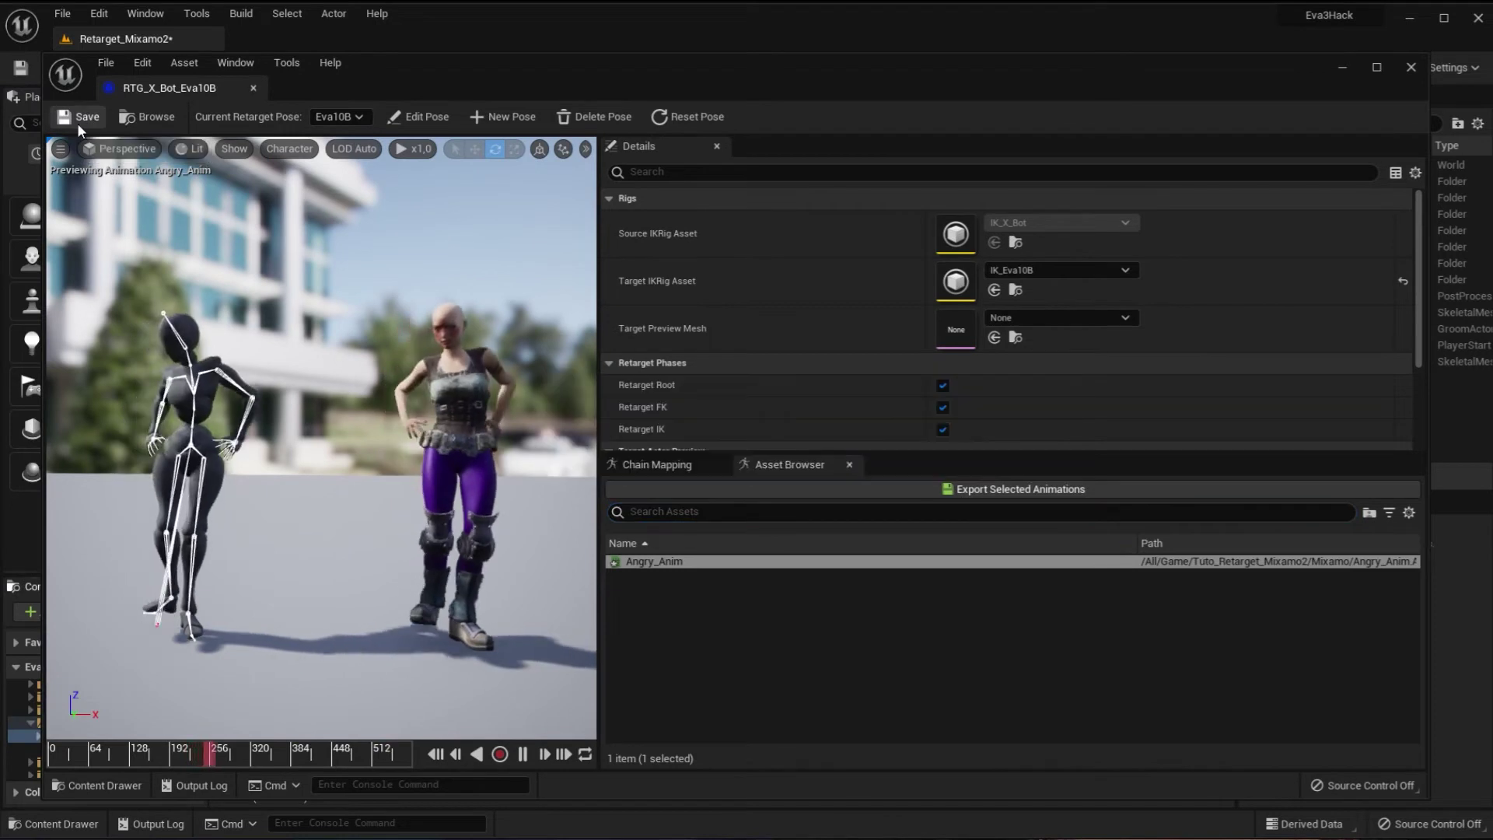
Close the retargeter and add a cinematics folder in Tuto_Retarget_Mixamo2.
left_click(1411, 67)
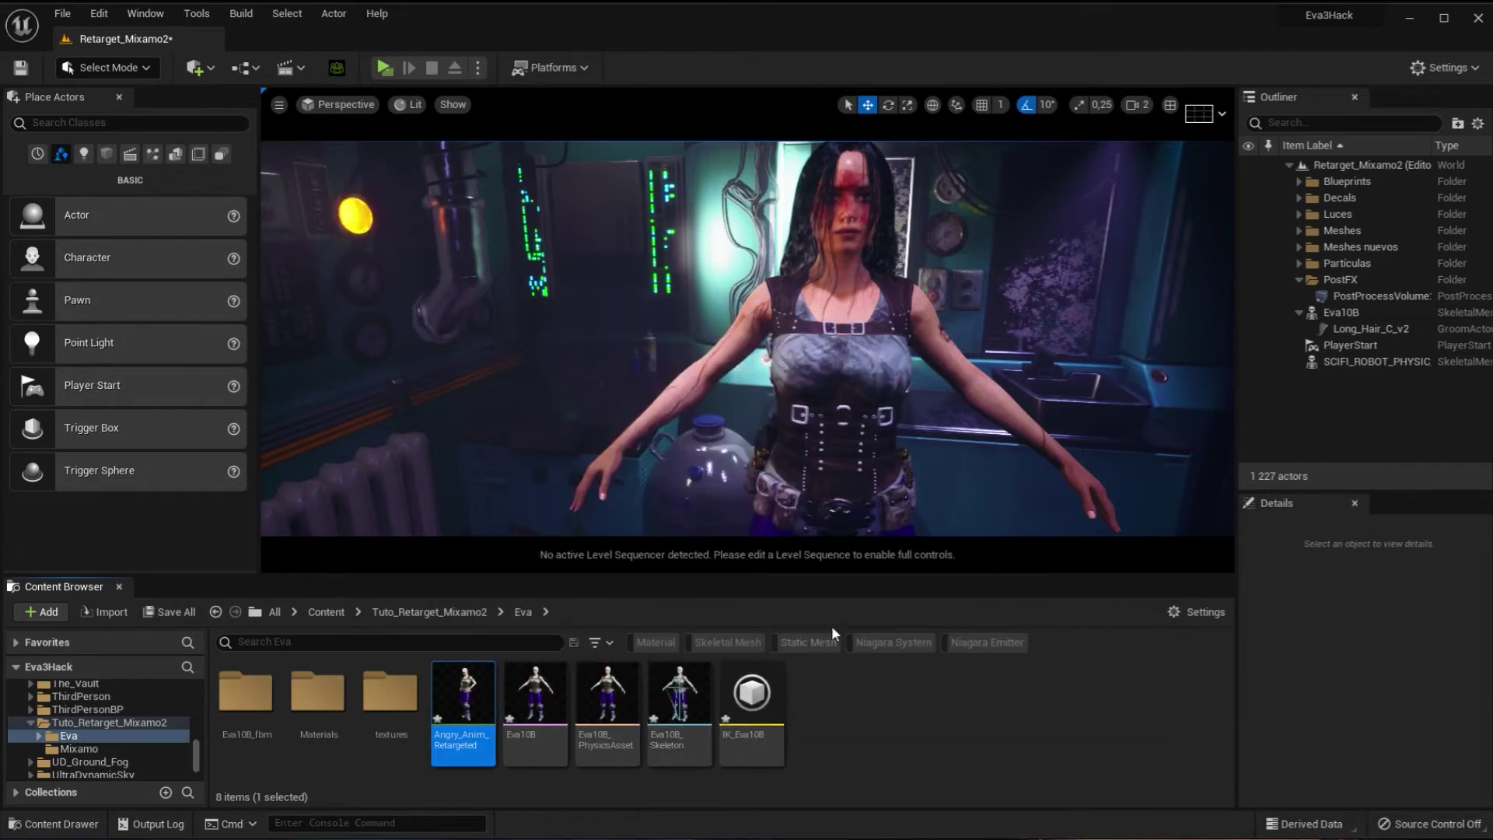
left_click(429, 611)
right_click(441, 698)
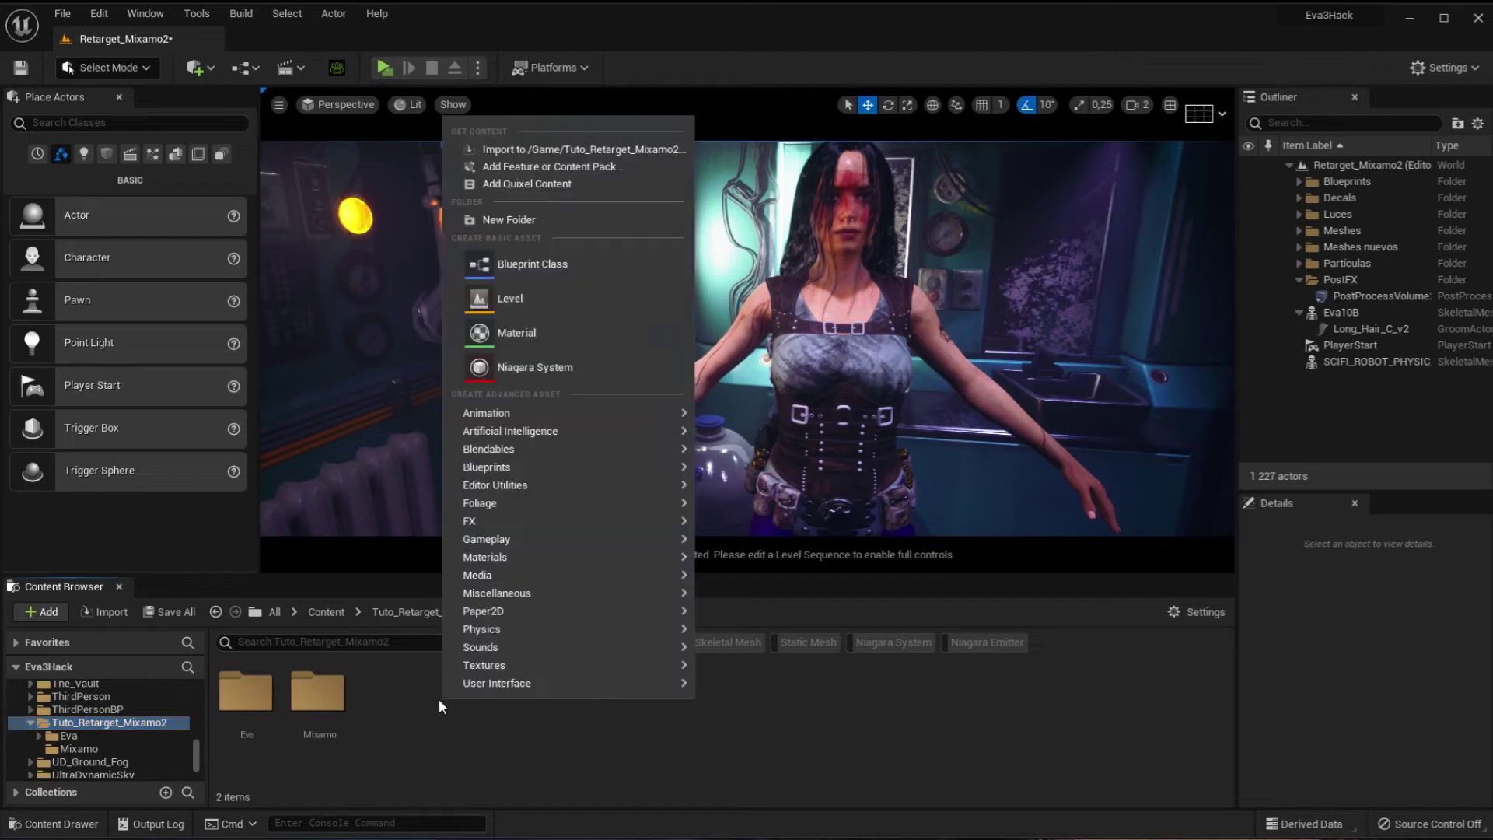
left_click(516, 220)
type("cinemati")
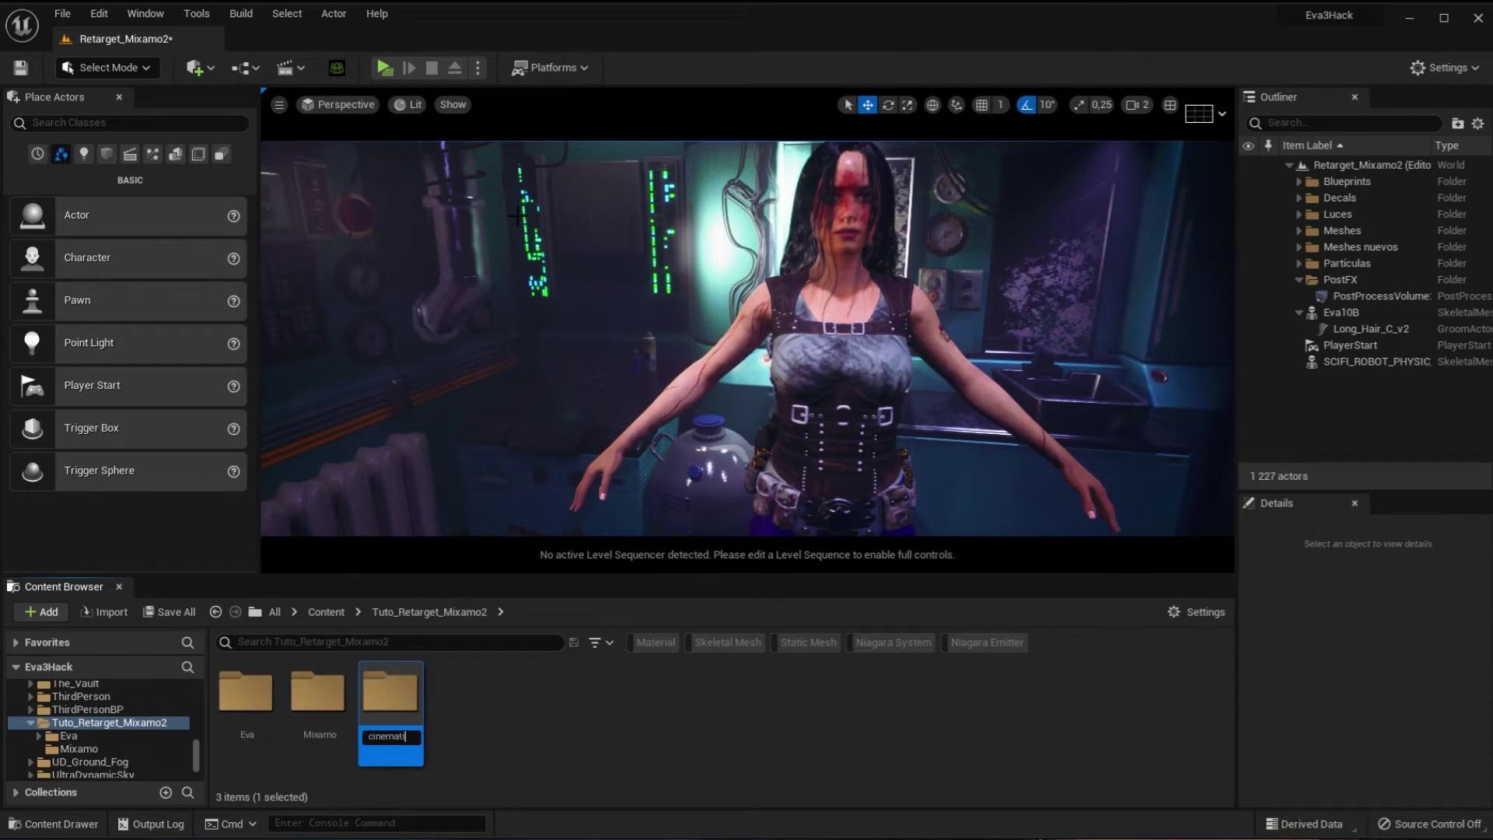
type("cs")
key("Return")
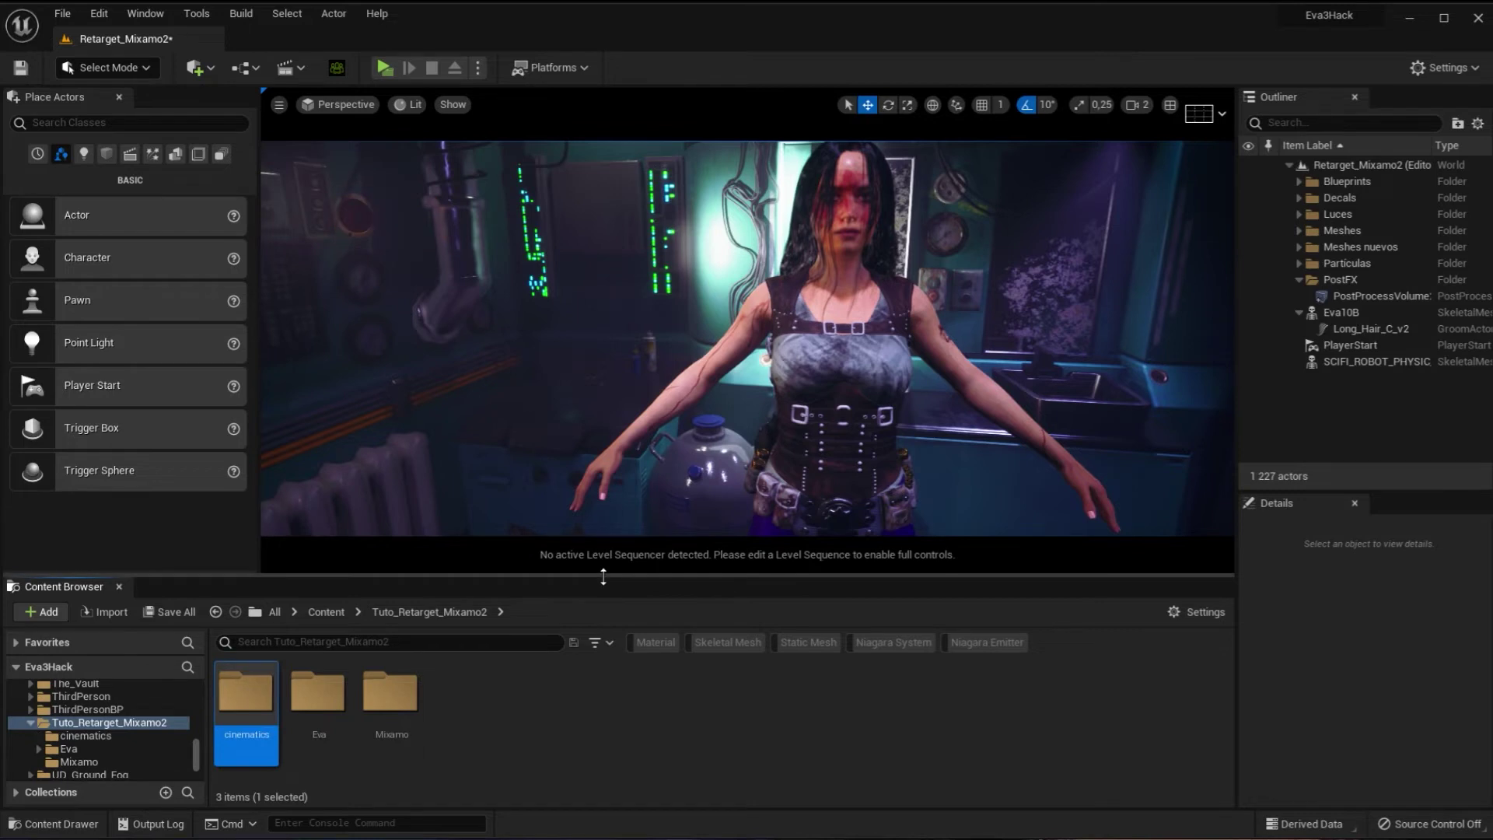
Open Angry_Anim_Retargeted from the Eva folder for editing.
left_click_drag(606, 576, 613, 514)
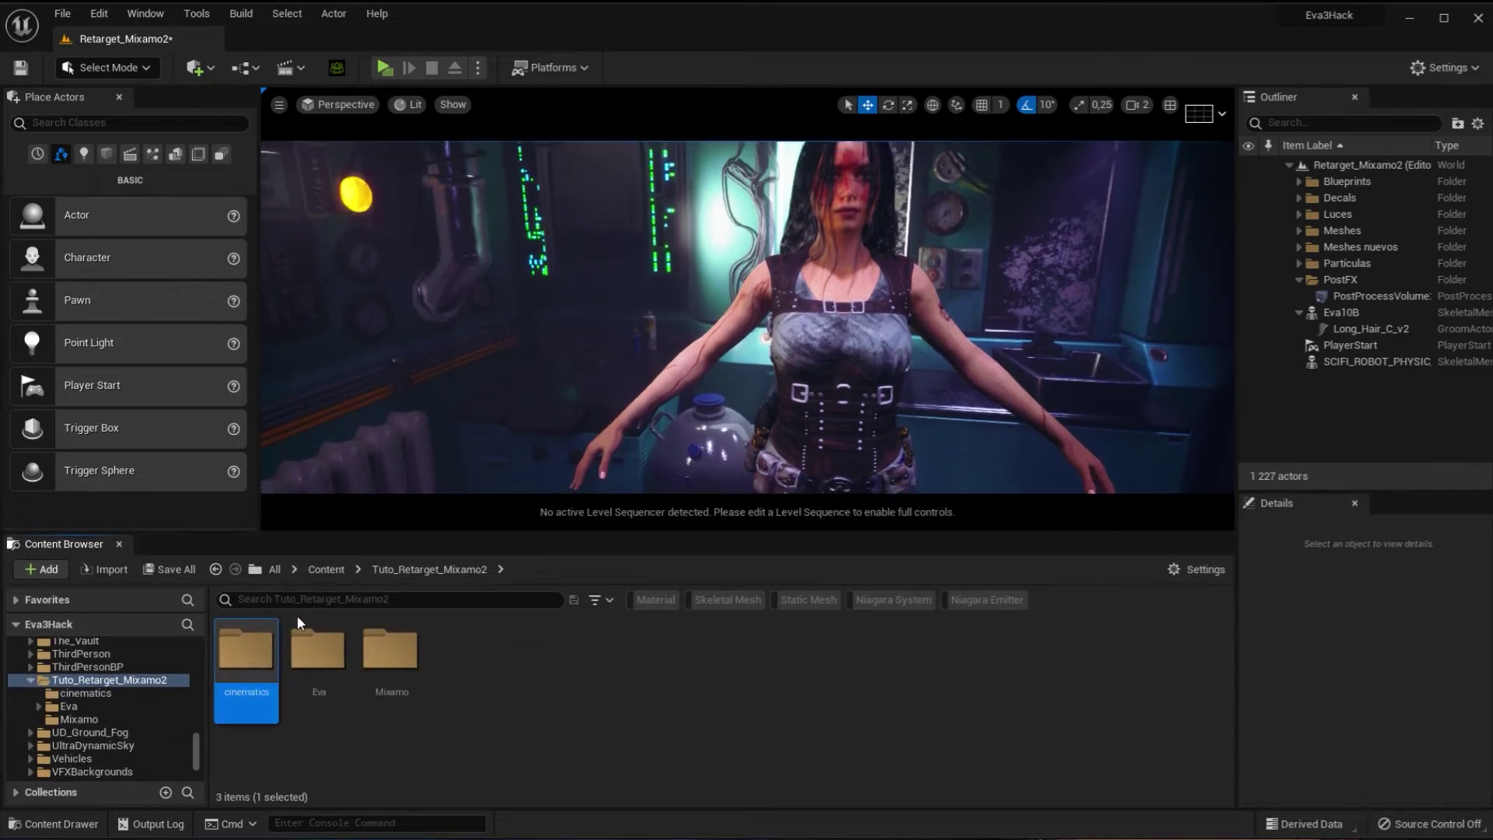
double_click(316, 653)
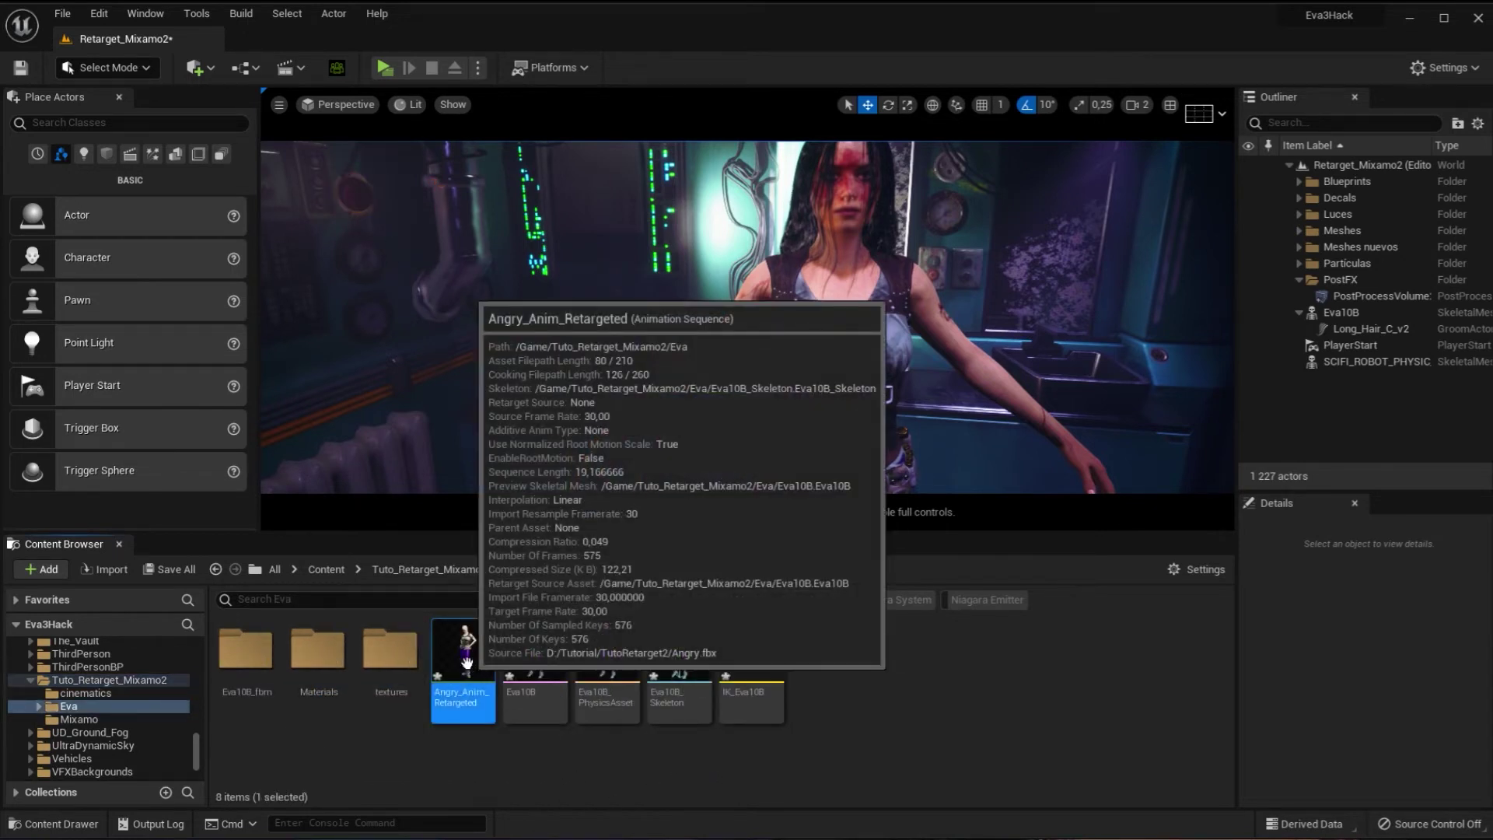
double_click(466, 662)
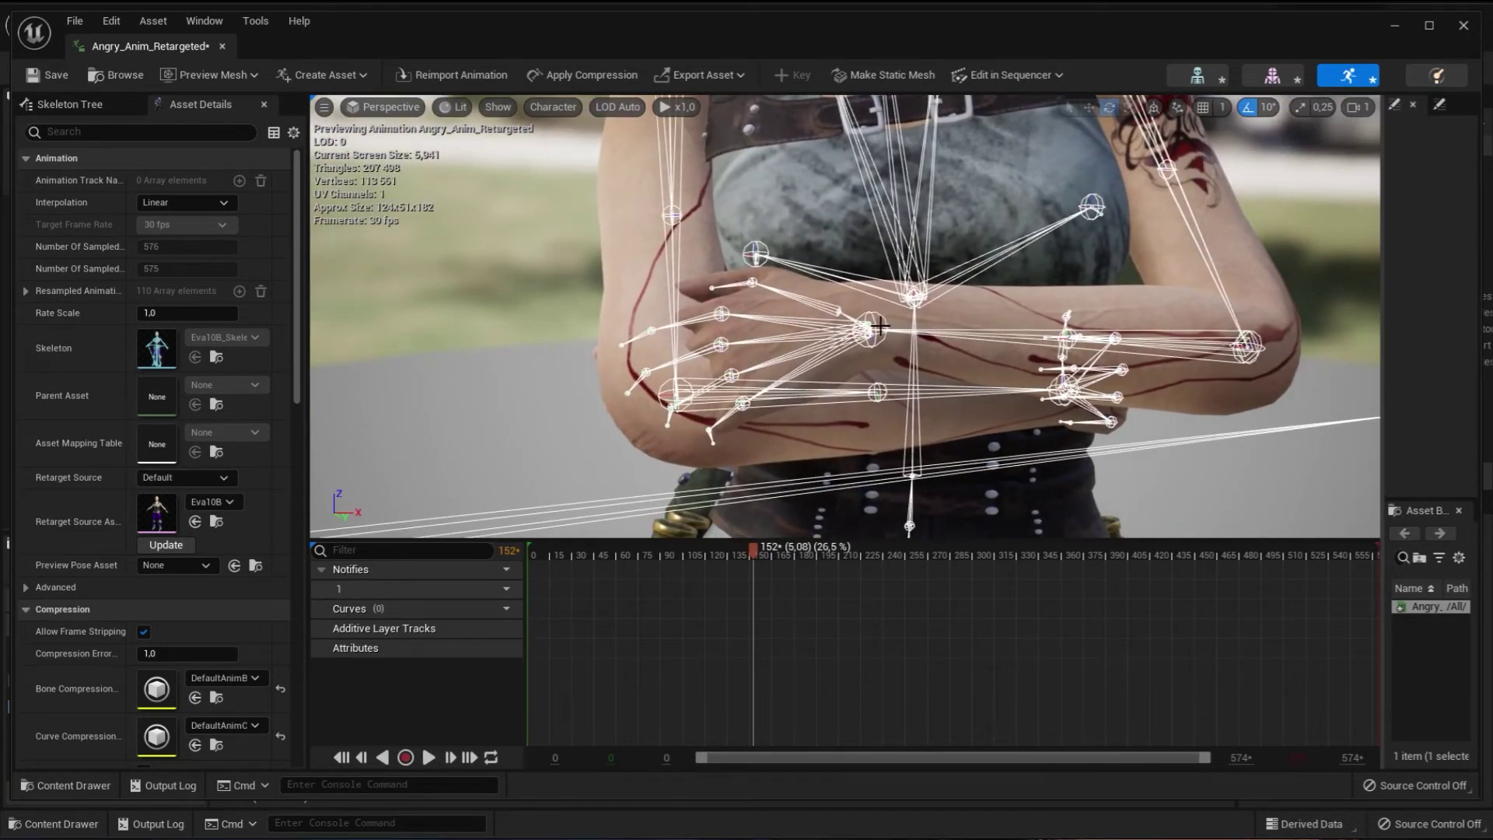
Rotate Eva's hand_l bone at frame 25 and key it as an additive layer.
left_click(880, 327)
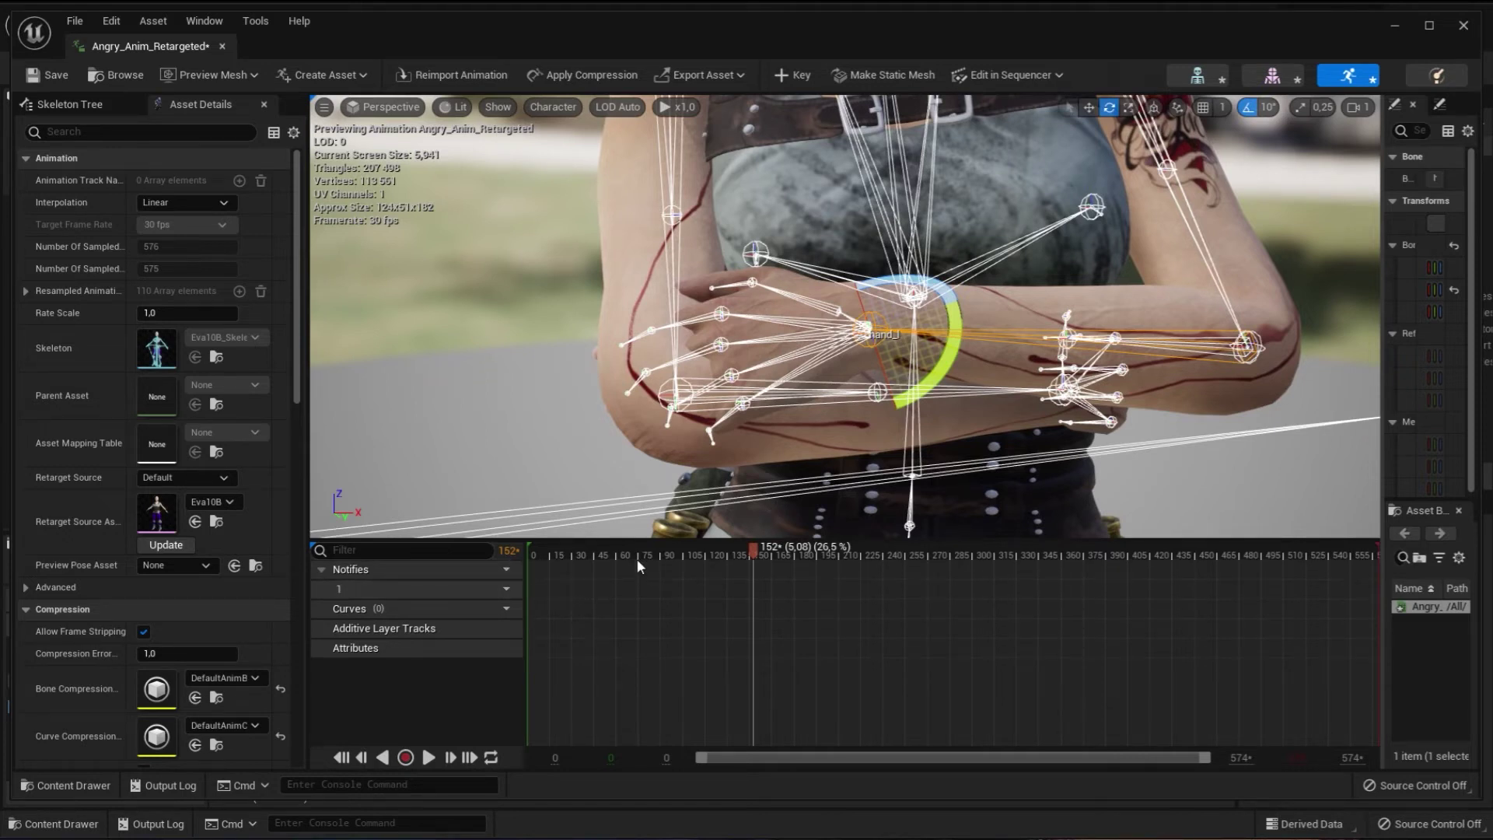
mouse_move(627, 553)
left_mouse_down()
mouse_move(643, 552)
mouse_move(555, 557)
mouse_move(585, 556)
left_mouse_up()
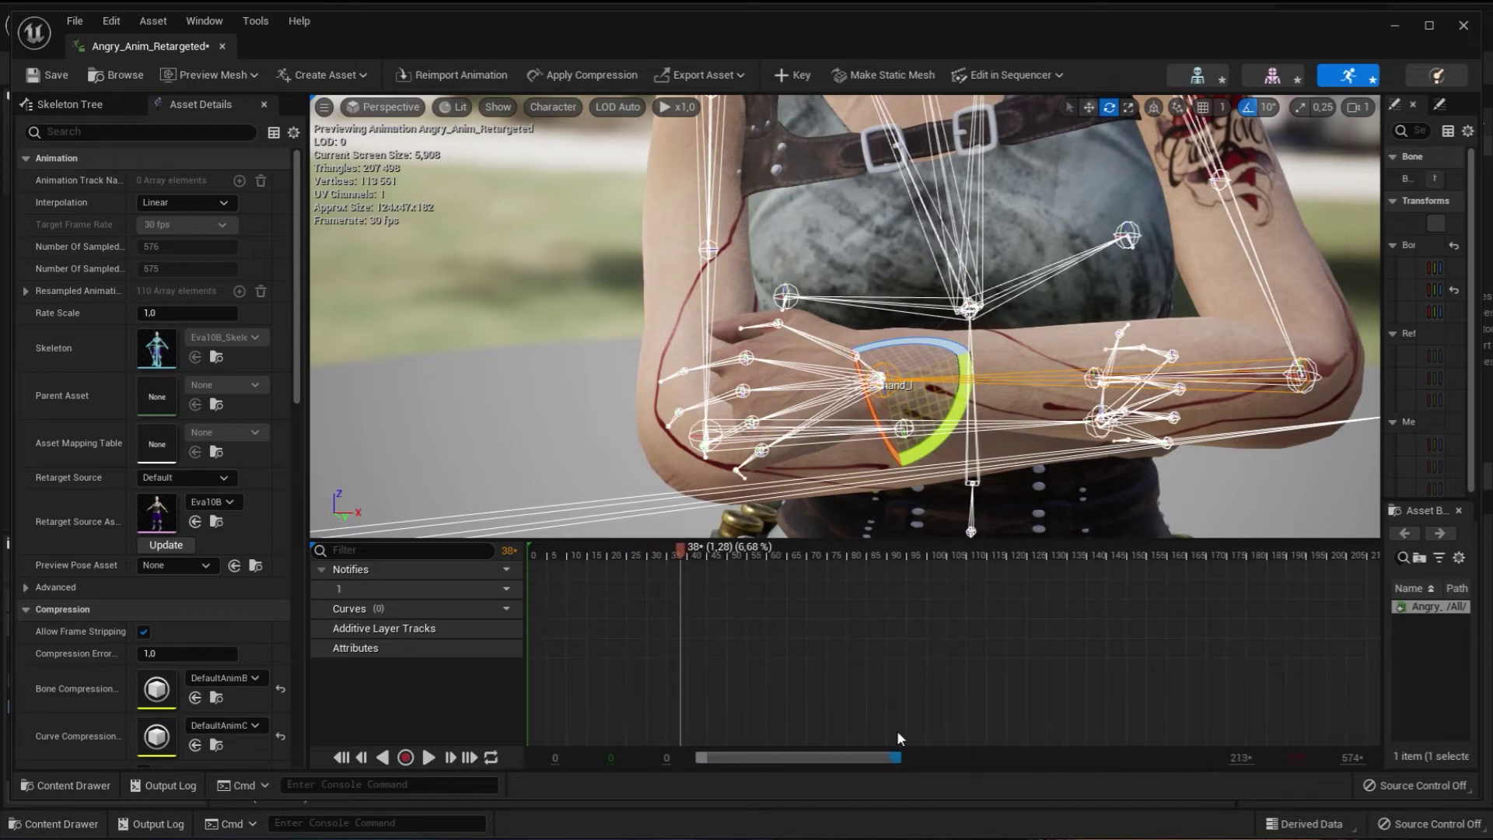
left_click_drag(597, 547, 628, 548)
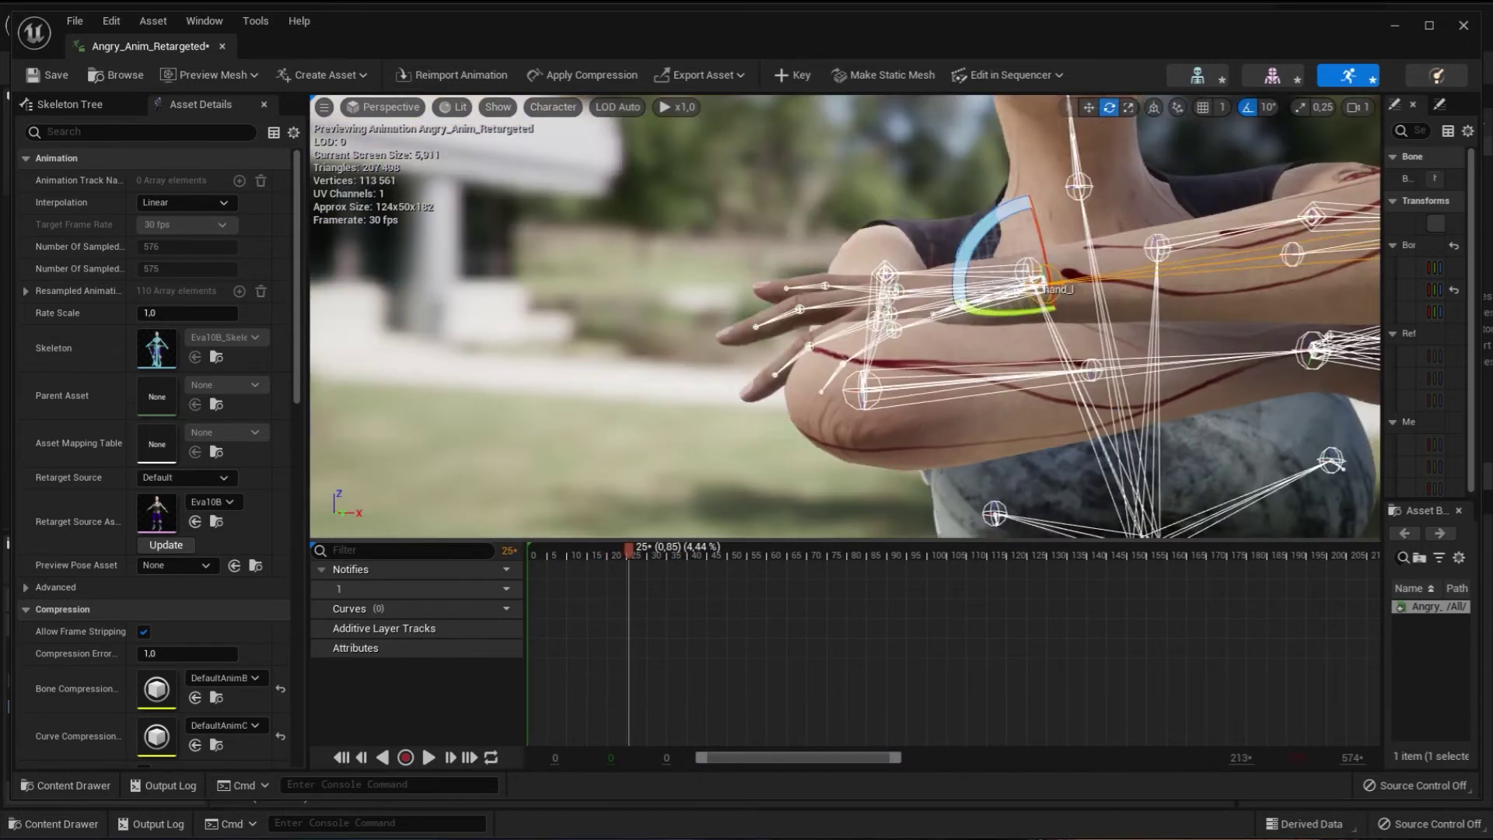
left_click_drag(778, 311, 933, 311, "alt")
left_click_drag(879, 420, 848, 418)
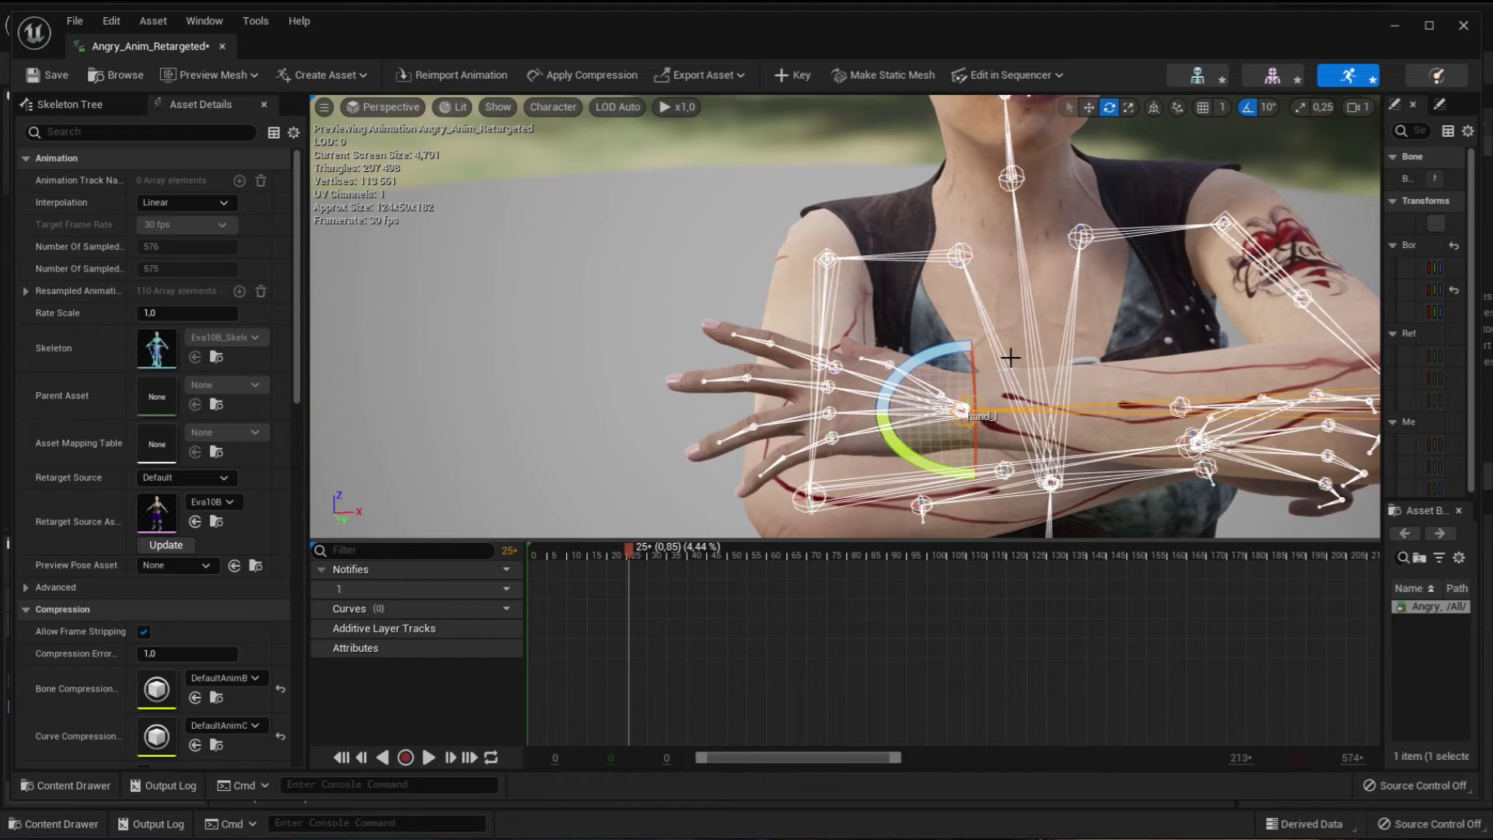
left_click_drag(908, 366, 996, 335)
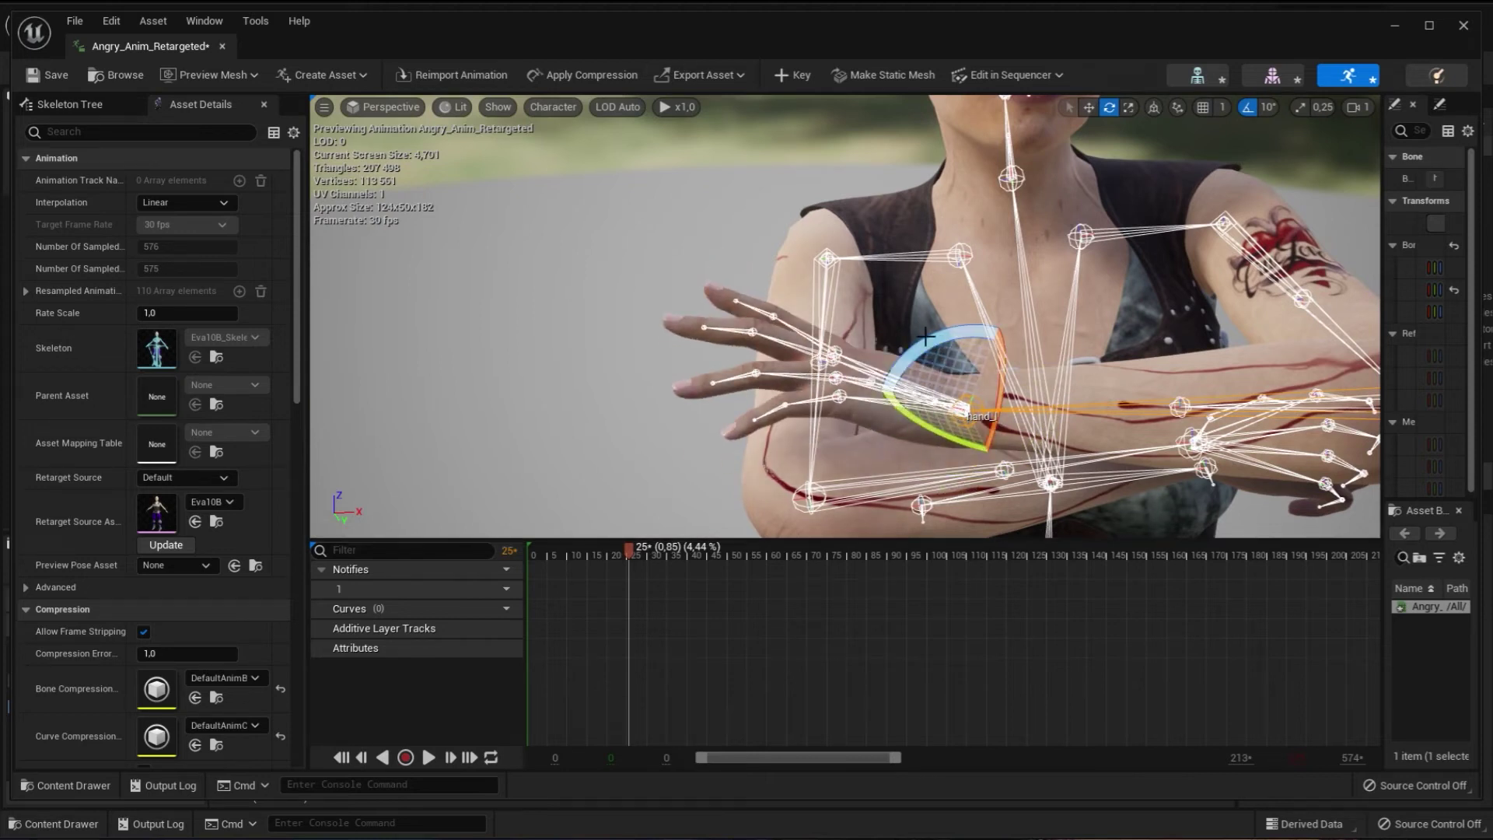
left_click(791, 78)
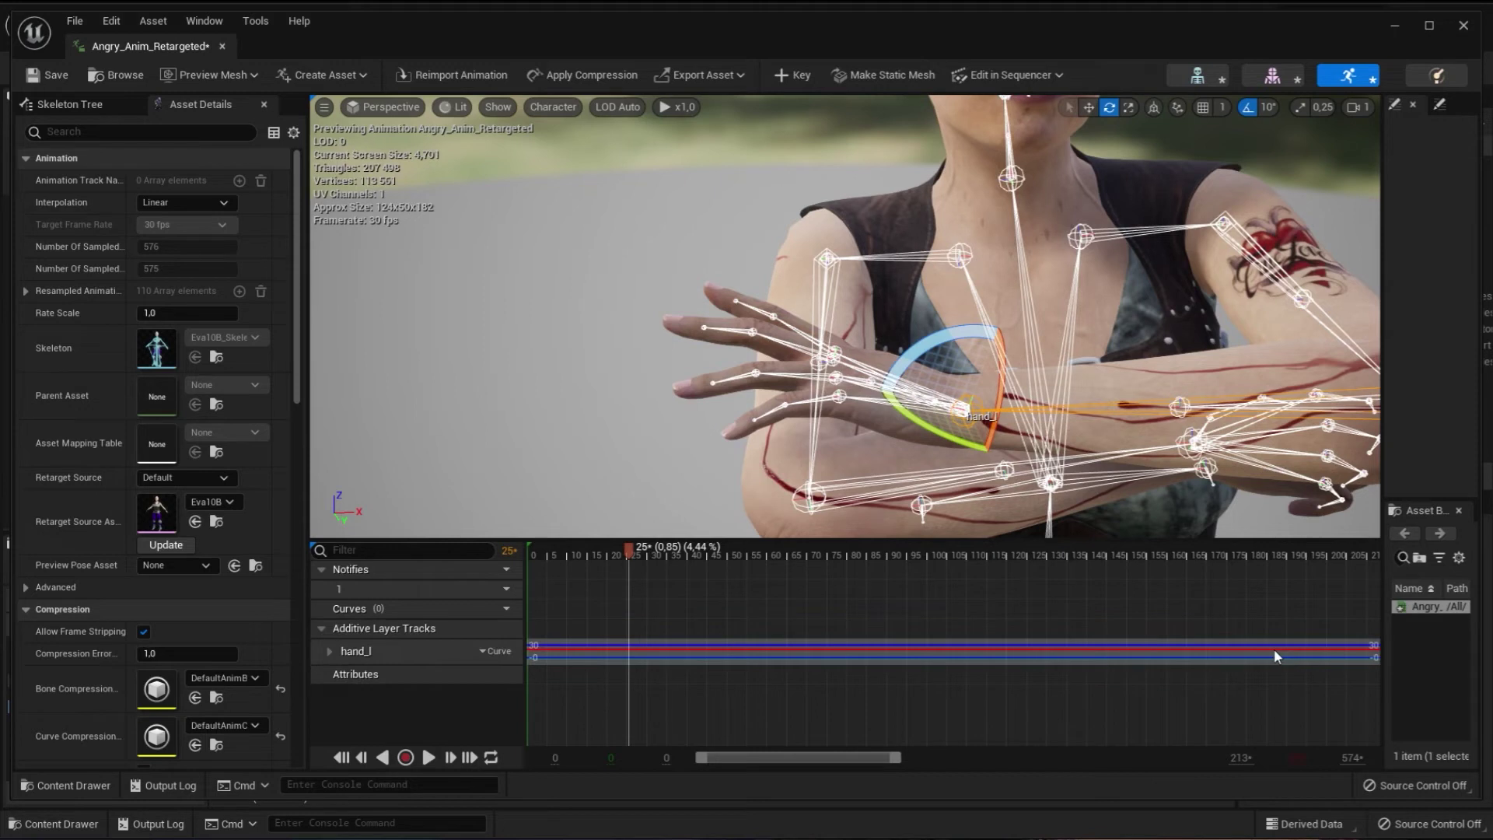
At frame 35, rotate Eva's right hand bone to fix its pose.
left_click_drag(896, 757, 863, 749)
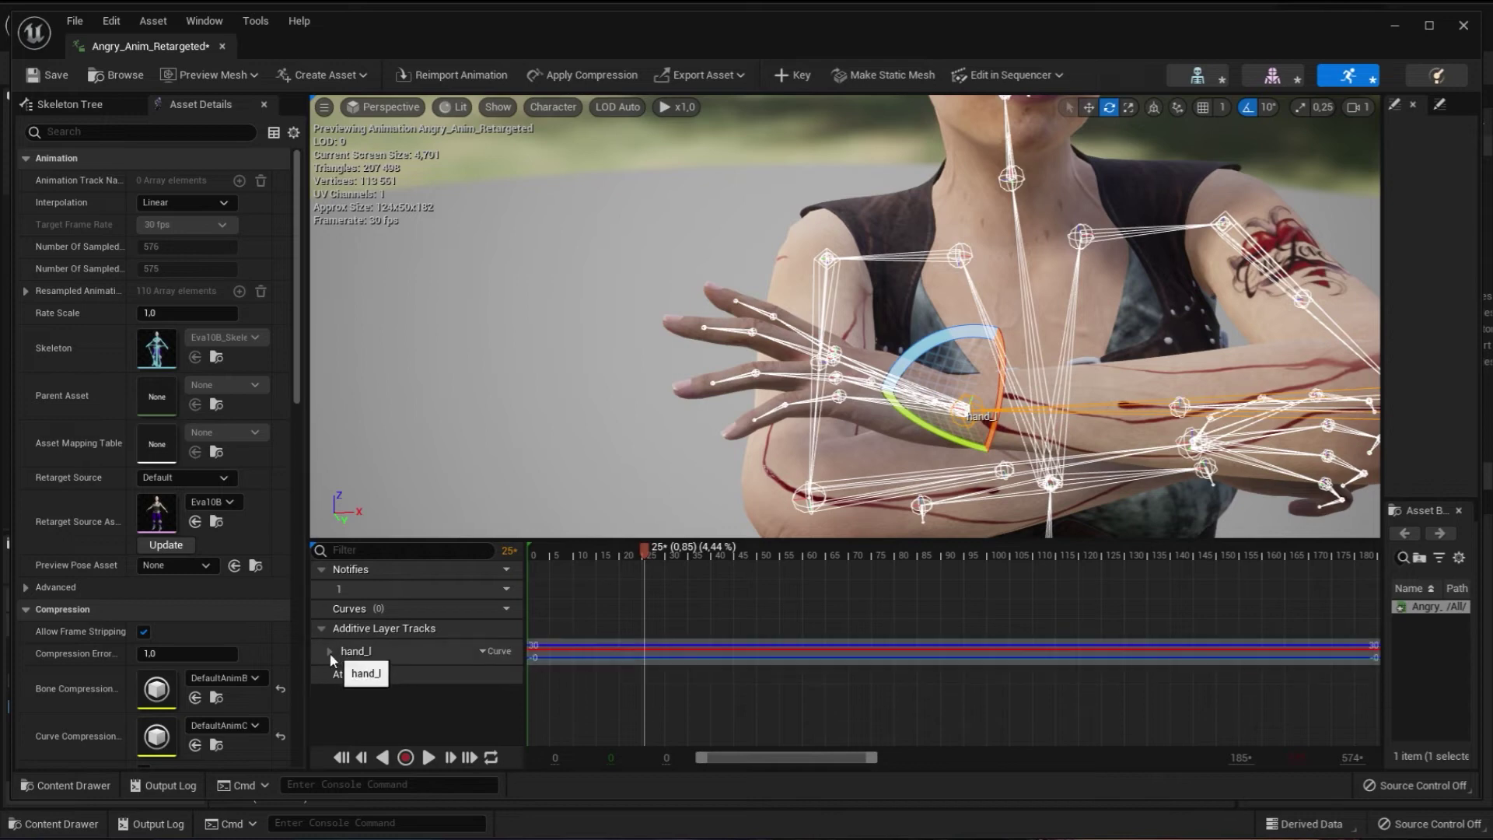
left_click_drag(609, 552, 674, 554)
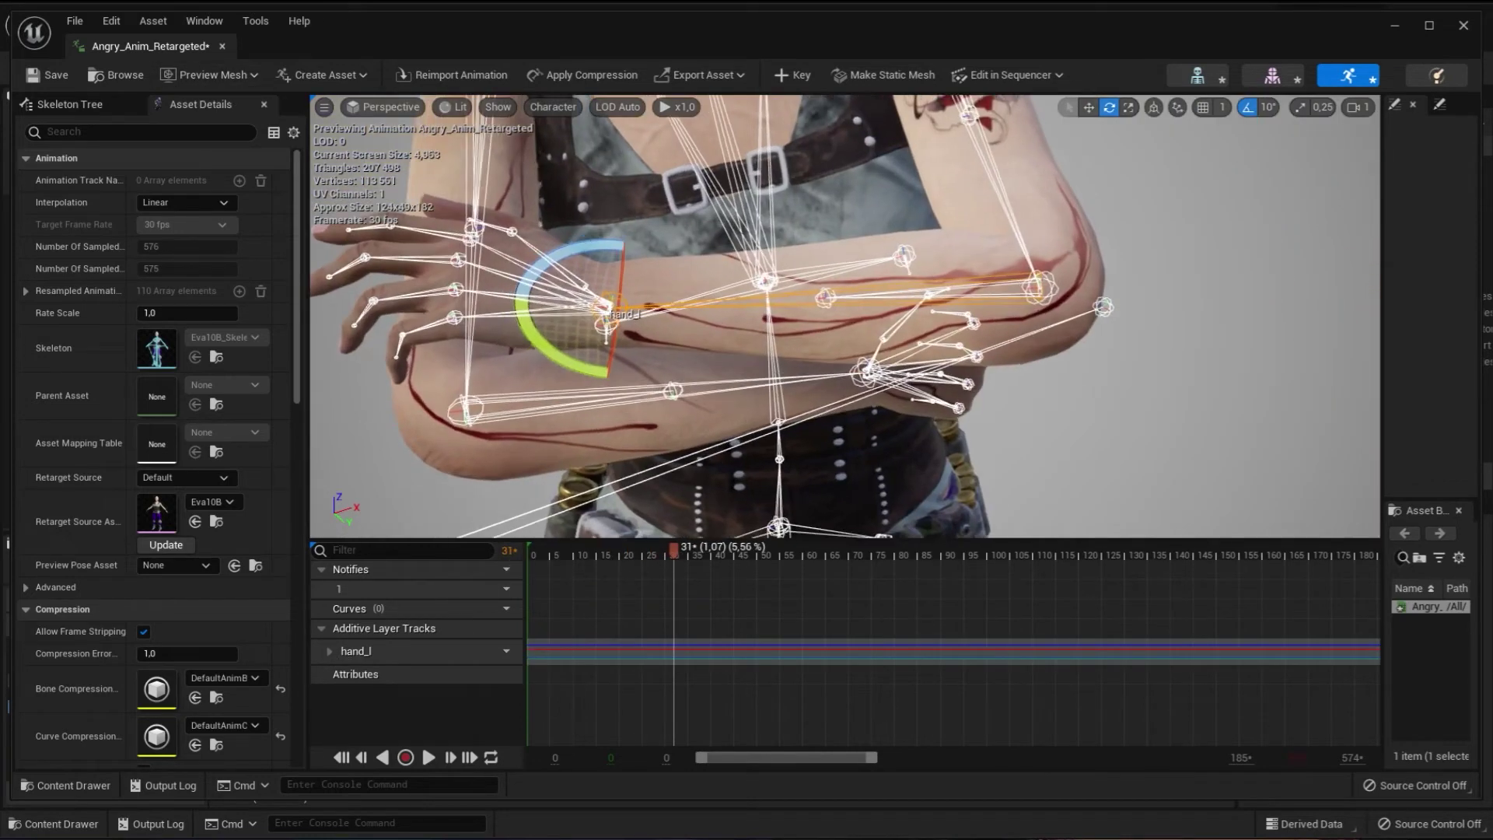
right_click_drag(845, 316, 845, 316)
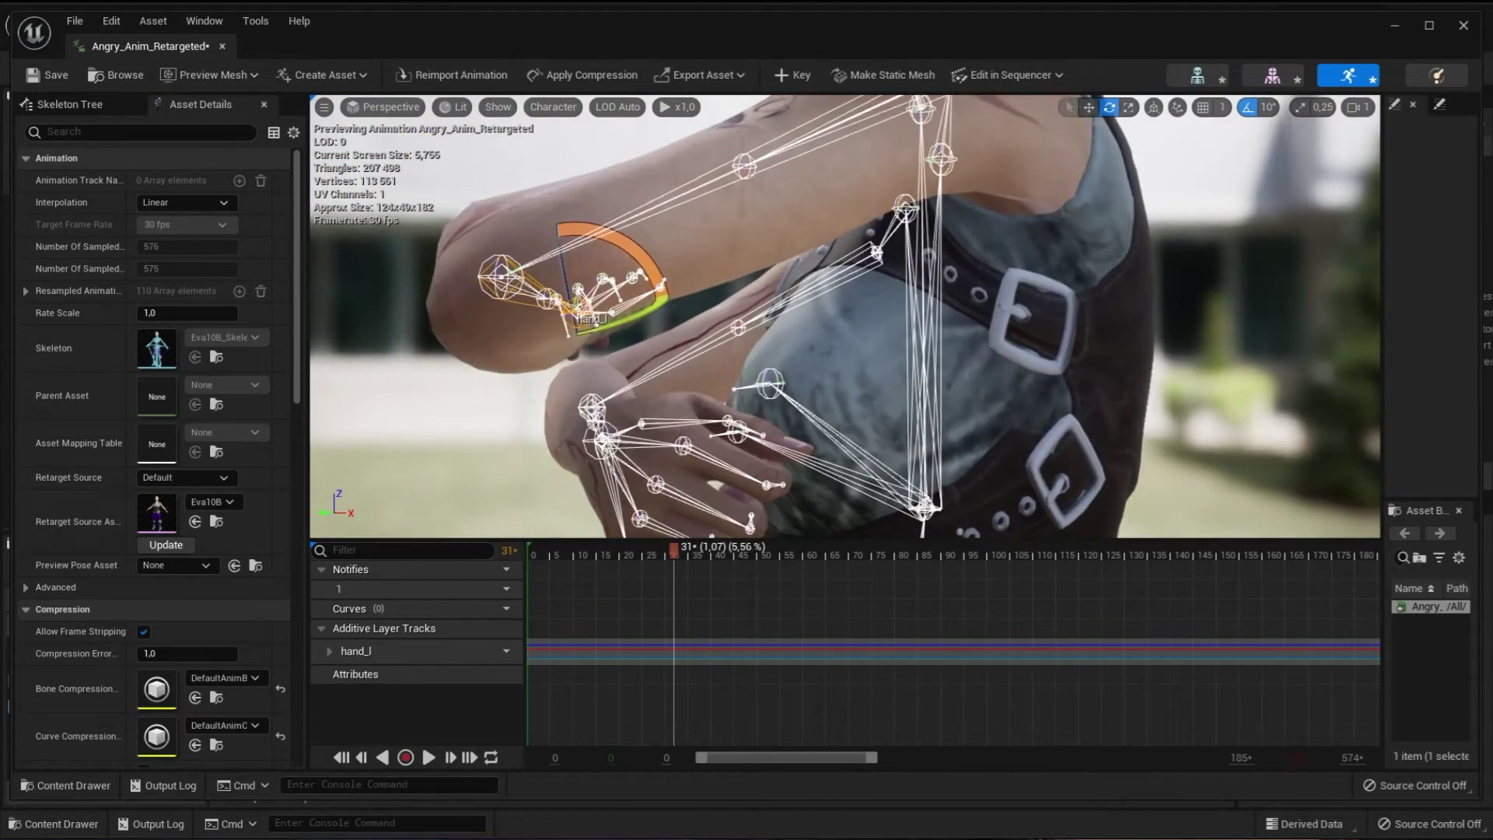
right_click_drag(1081, 420, 1081, 420)
left_click(526, 402)
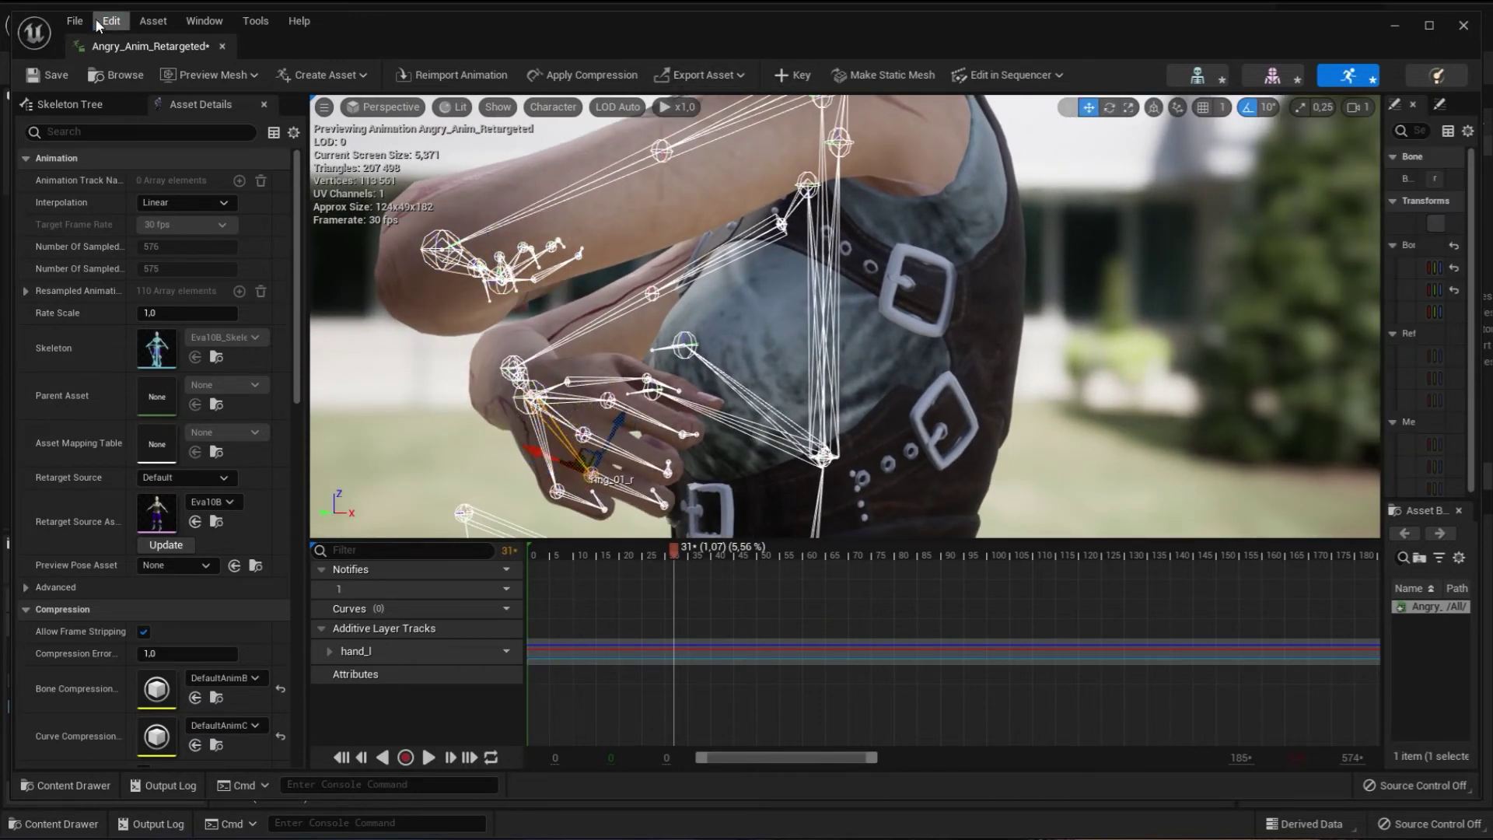
left_click(691, 555)
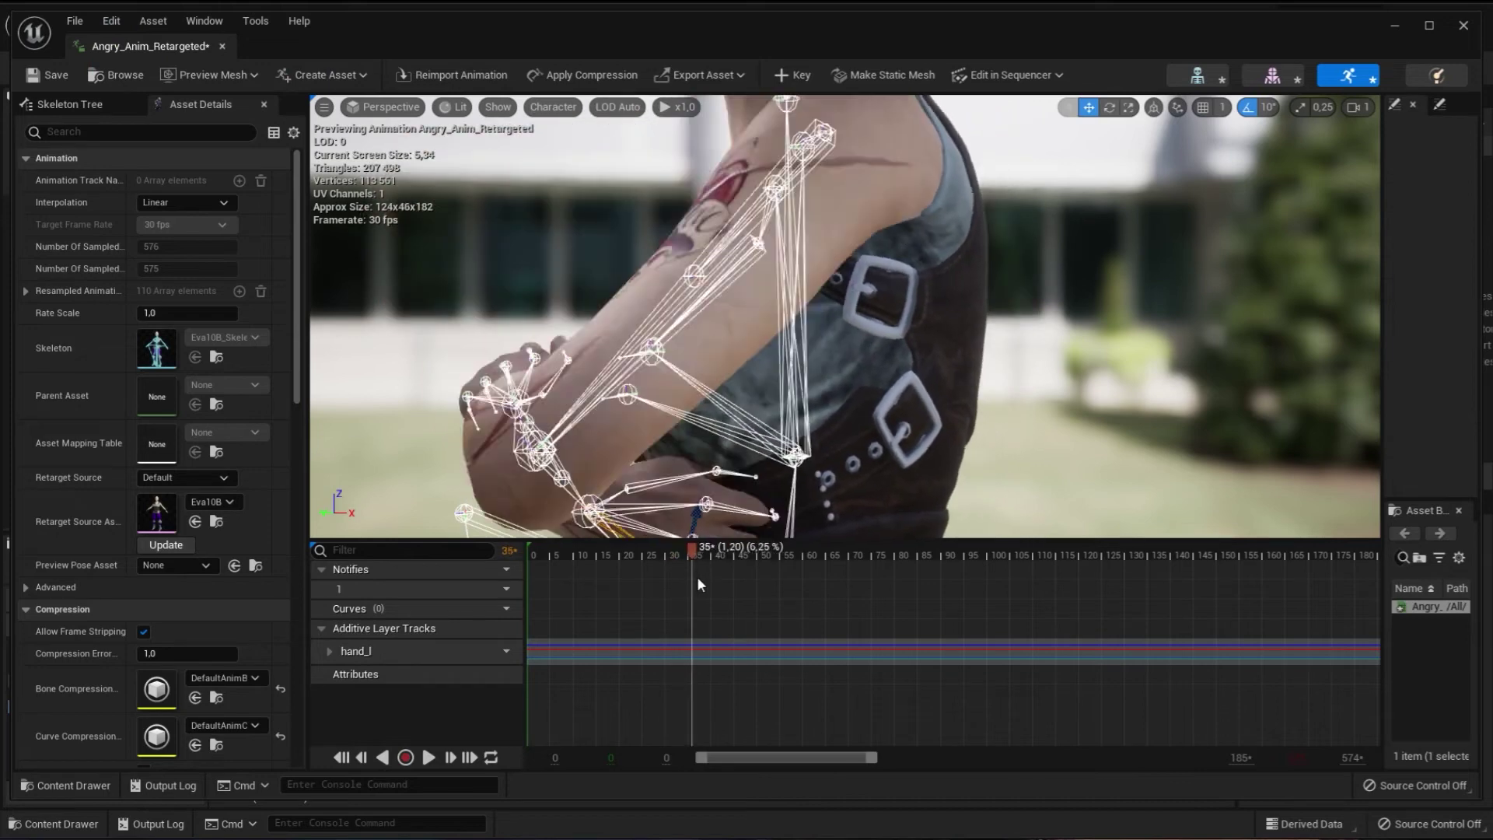
right_click_drag(741, 496, 742, 496)
left_click(426, 362)
left_click(673, 358)
left_click(1108, 107)
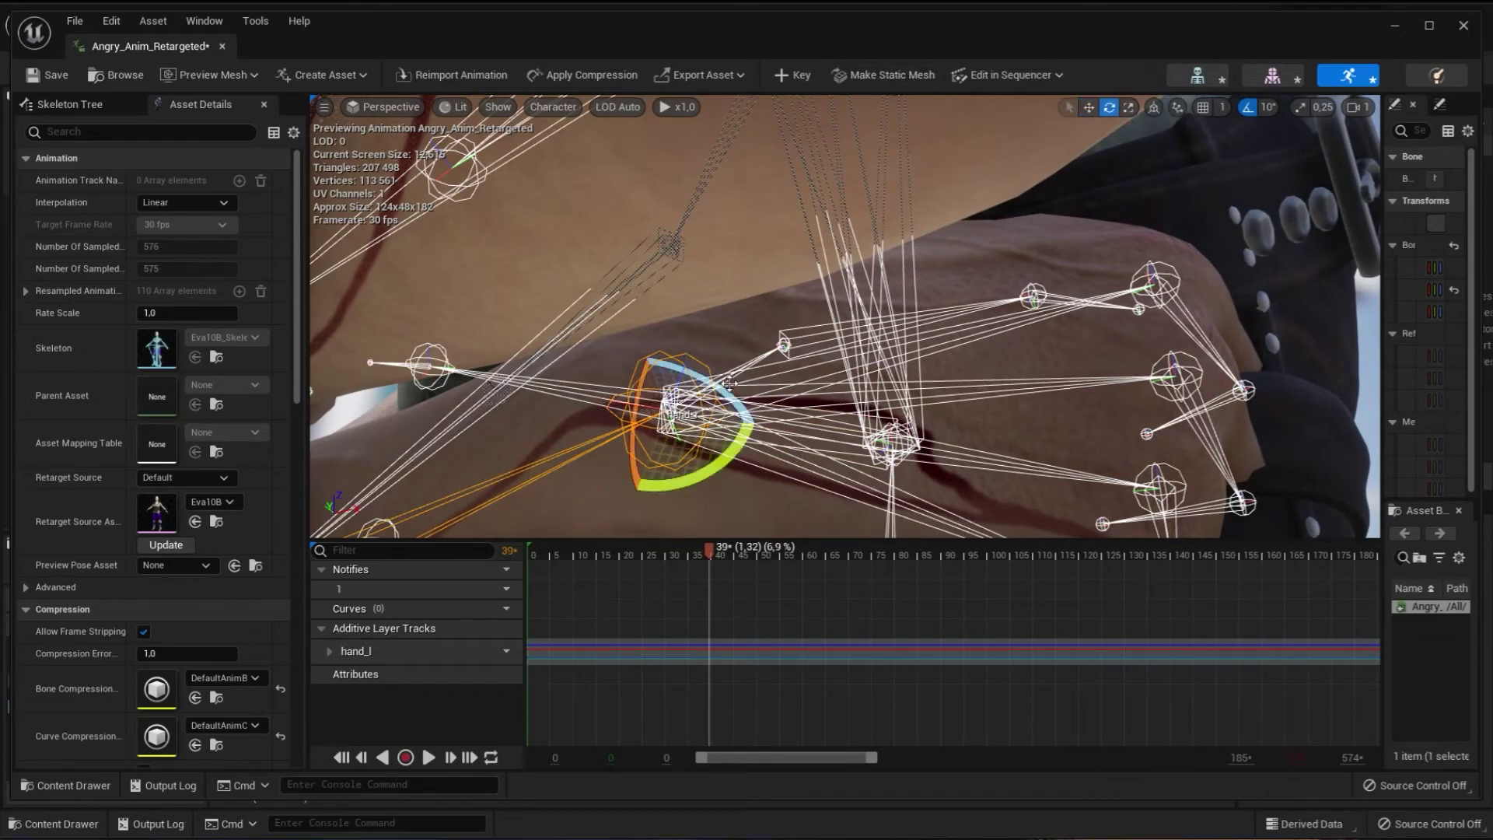
key("f")
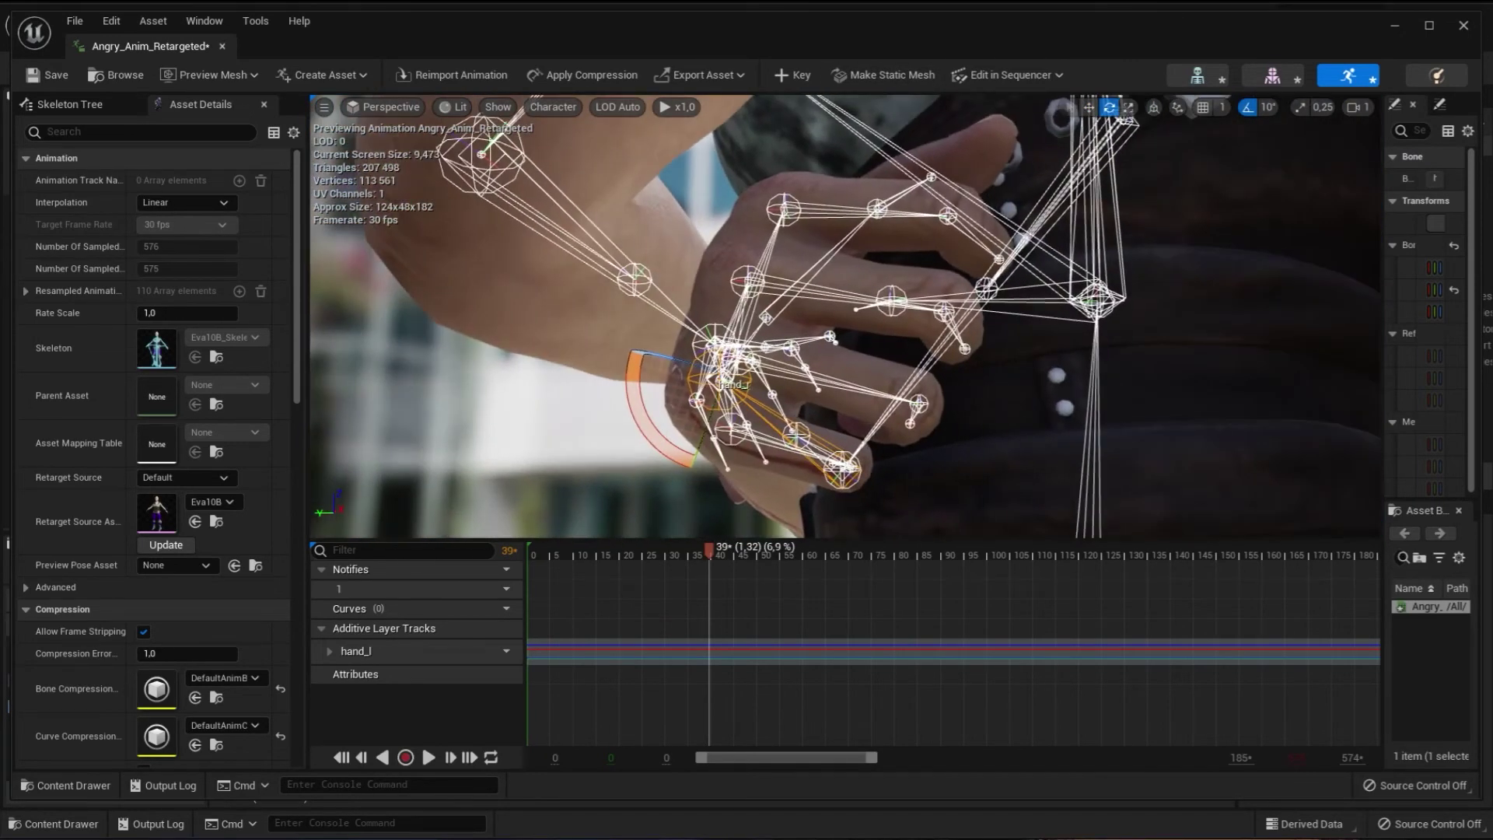
left_click_drag(739, 297, 833, 317)
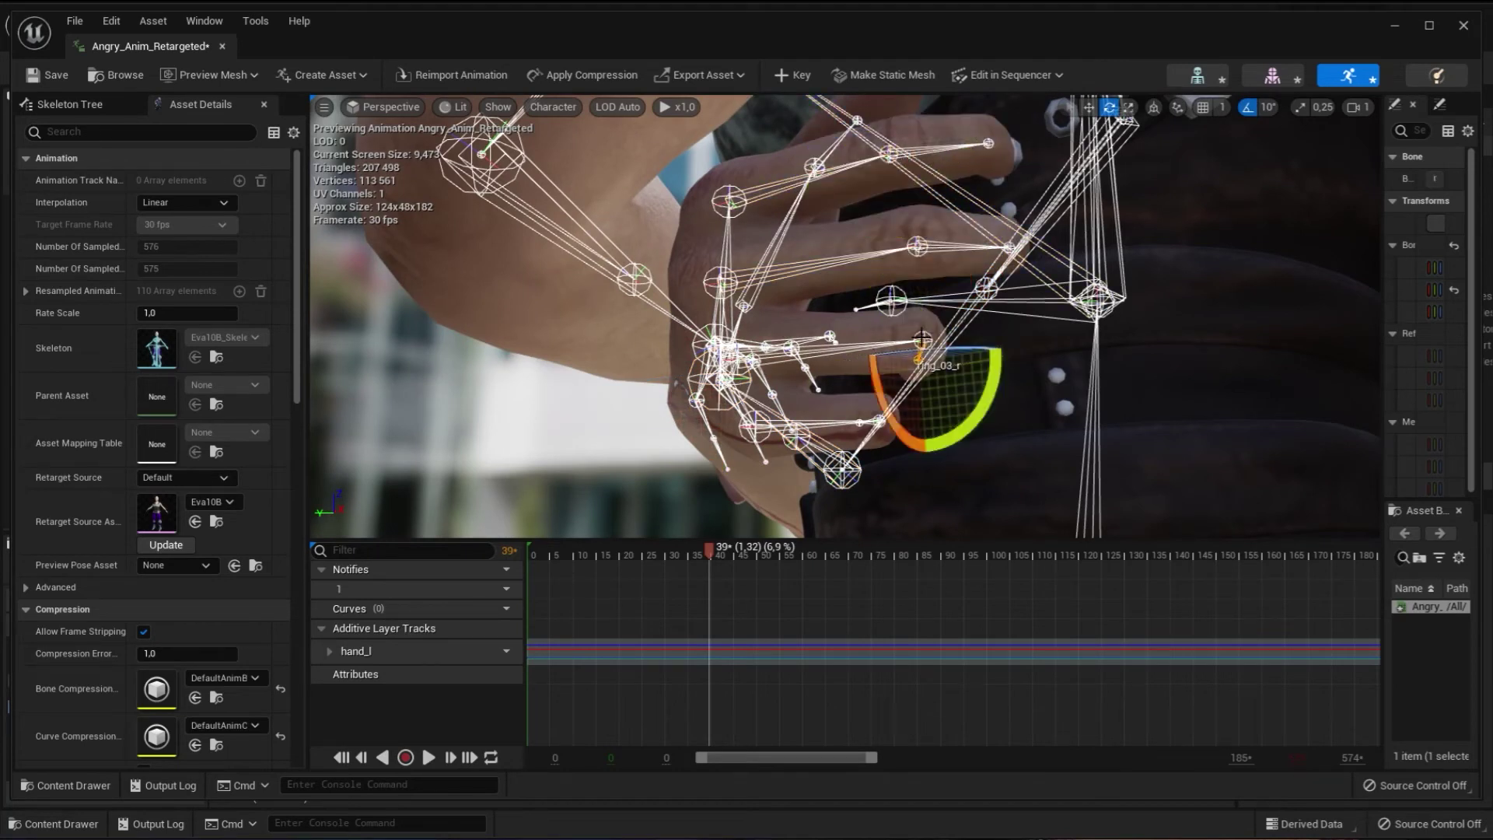
Select pinky_02_r and key the adjusted right-hand bones as additive layers.
left_click(880, 417)
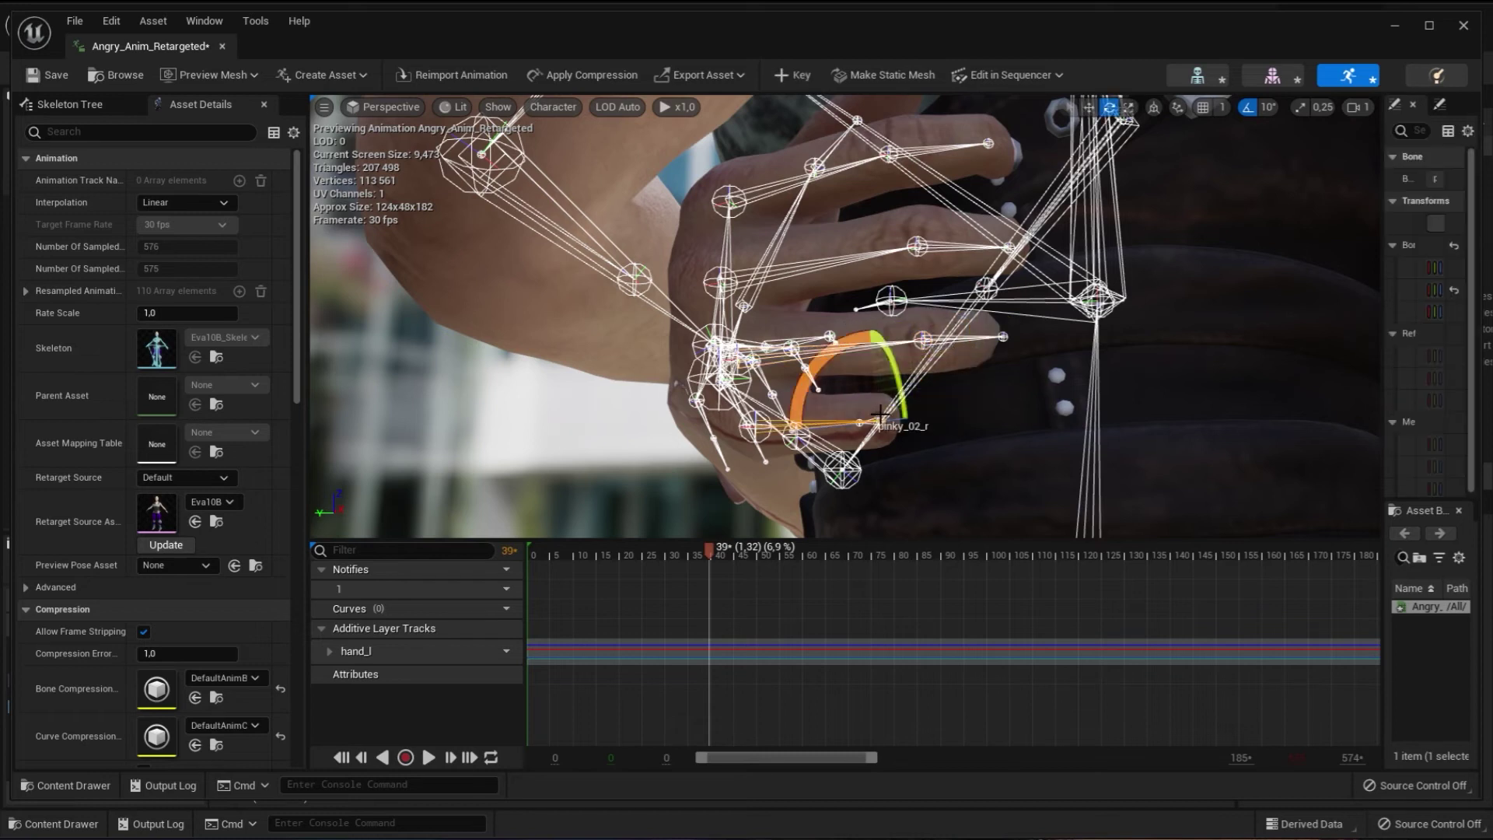
mouse_move(900, 438)
left_mouse_down("alt")
mouse_move(1011, 420)
mouse_move(777, 327)
mouse_move(848, 311)
left_mouse_up("alt")
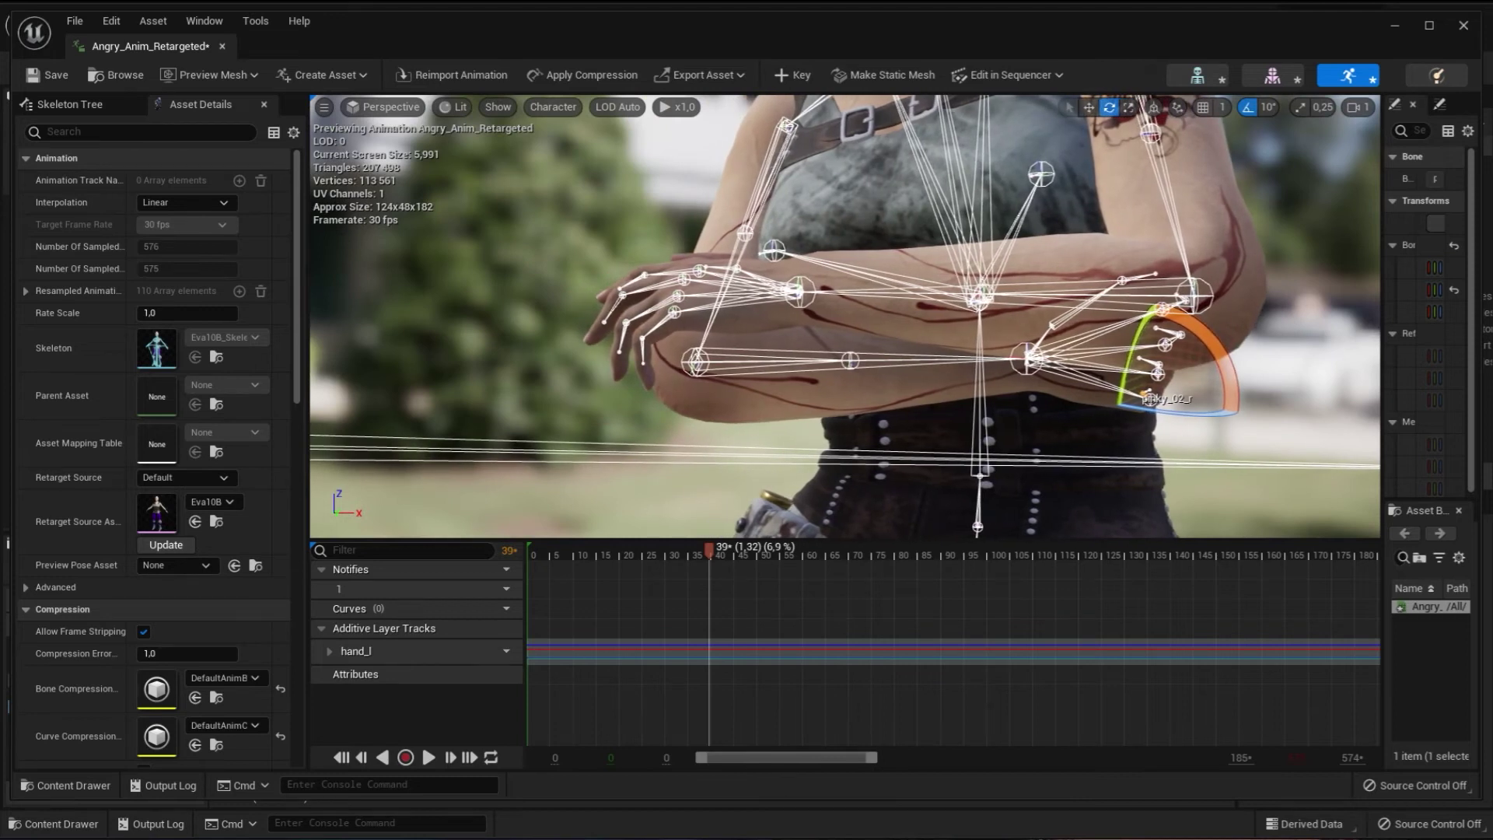
left_click_drag(847, 311, 853, 409, "alt")
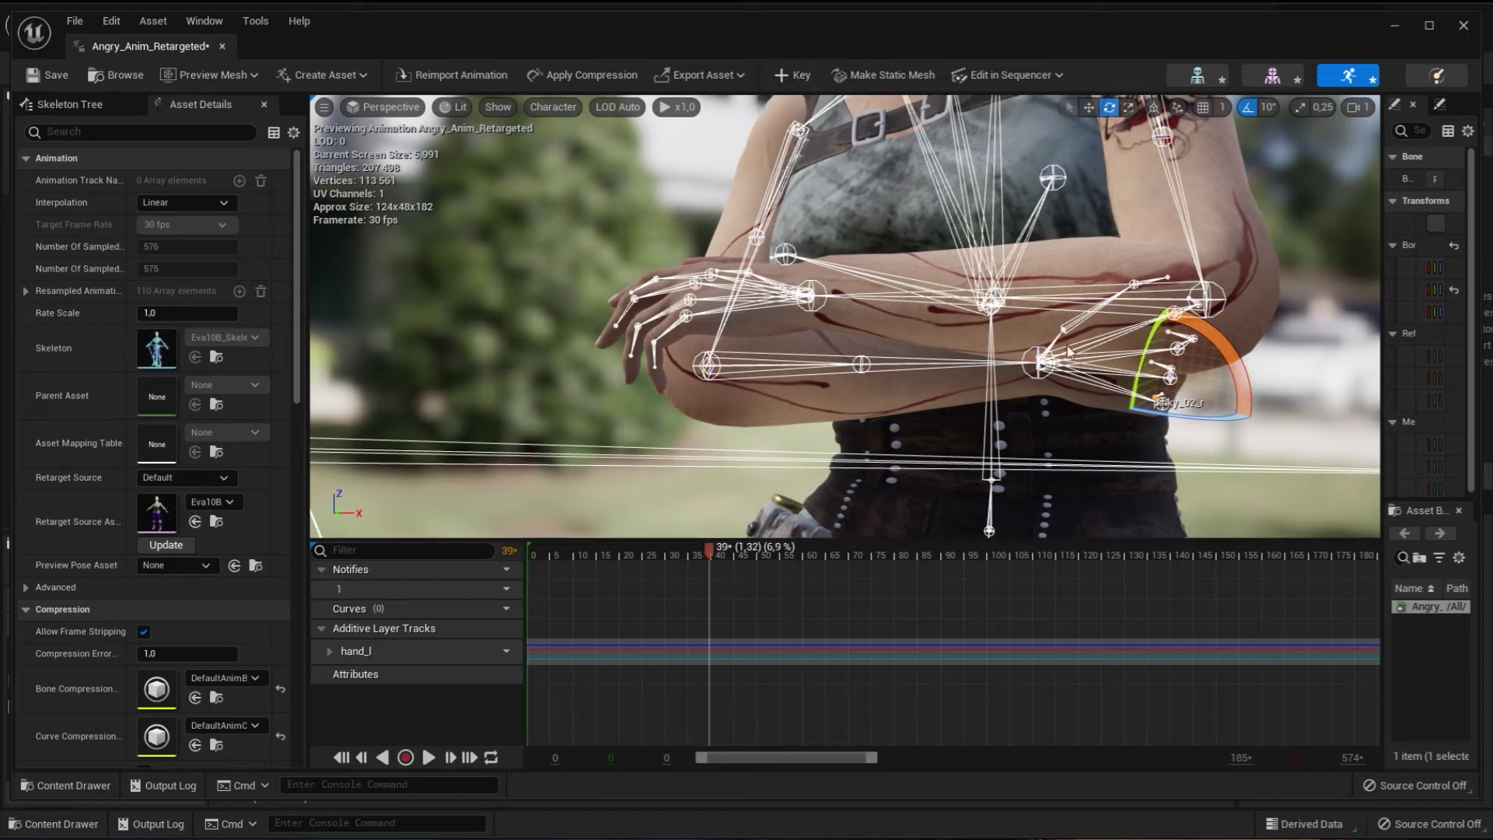
left_click(797, 78)
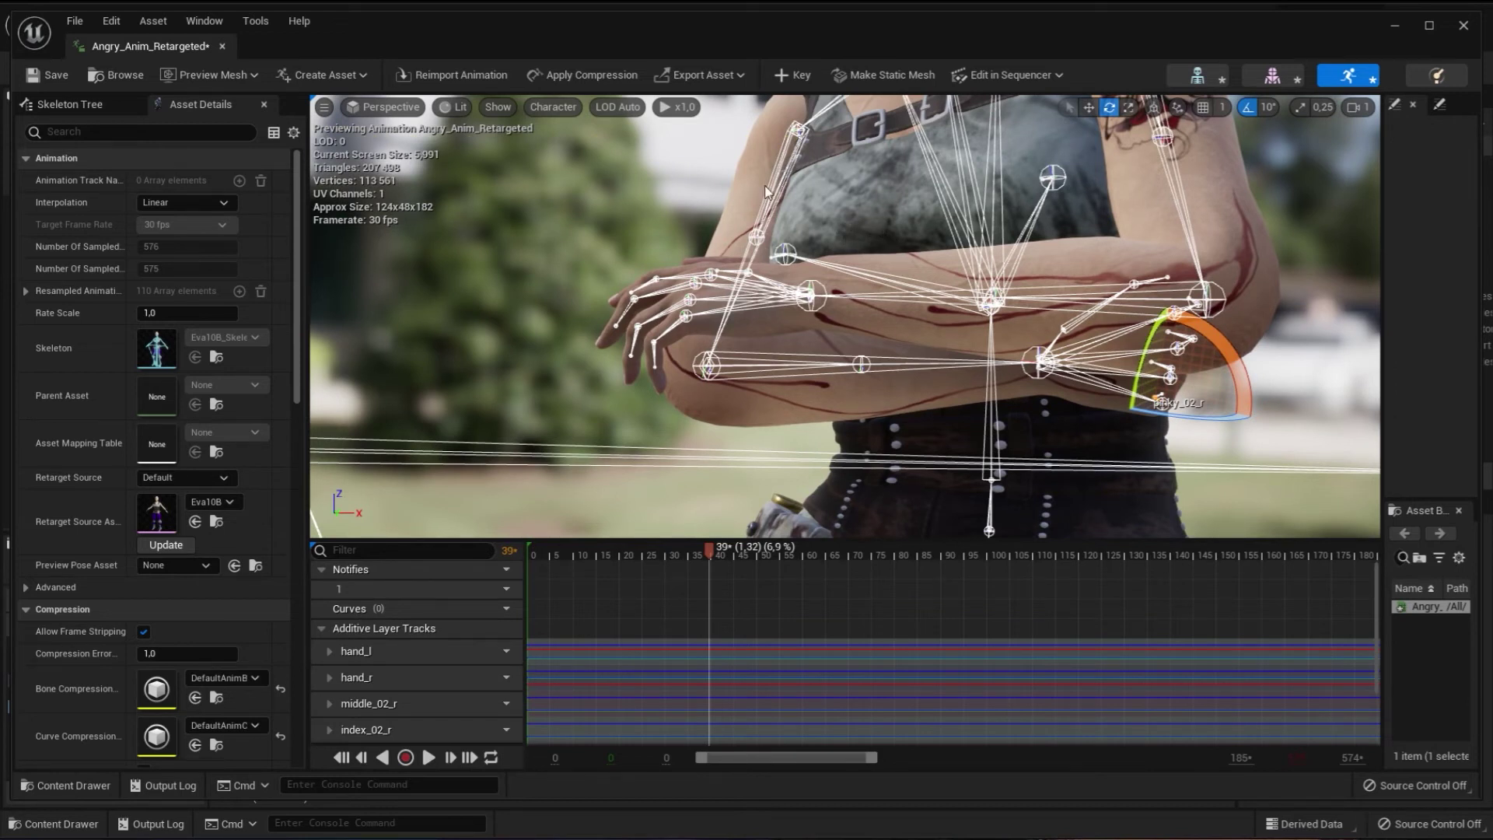
At frame 46, rotate the right hand and fingers into a new pose.
scroll(636, 591, "down", 1)
left_click_drag(636, 553, 650, 572)
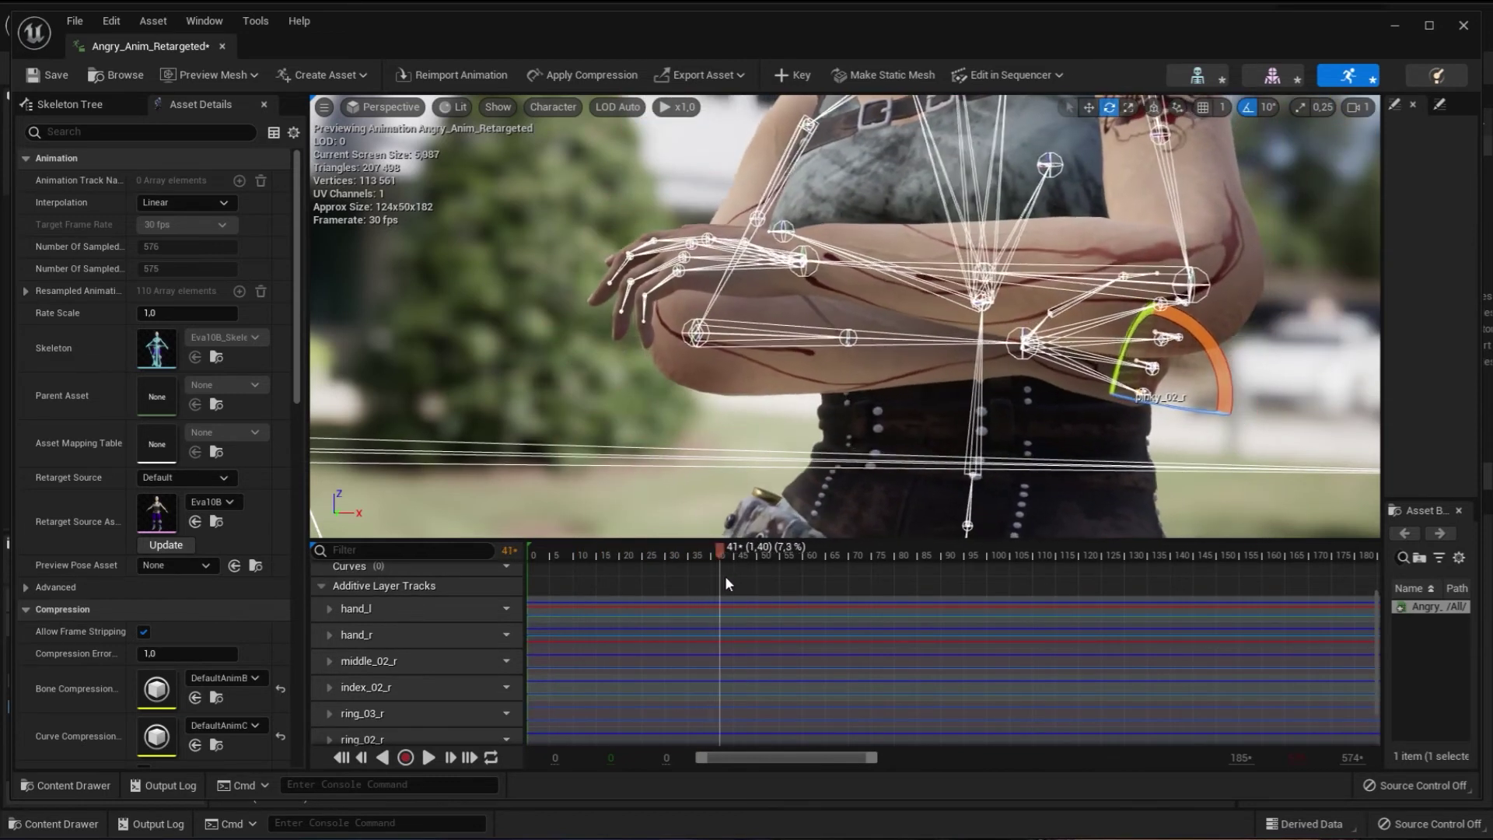
left_click_drag(651, 569, 737, 575)
right_click_drag(877, 508, 1089, 498)
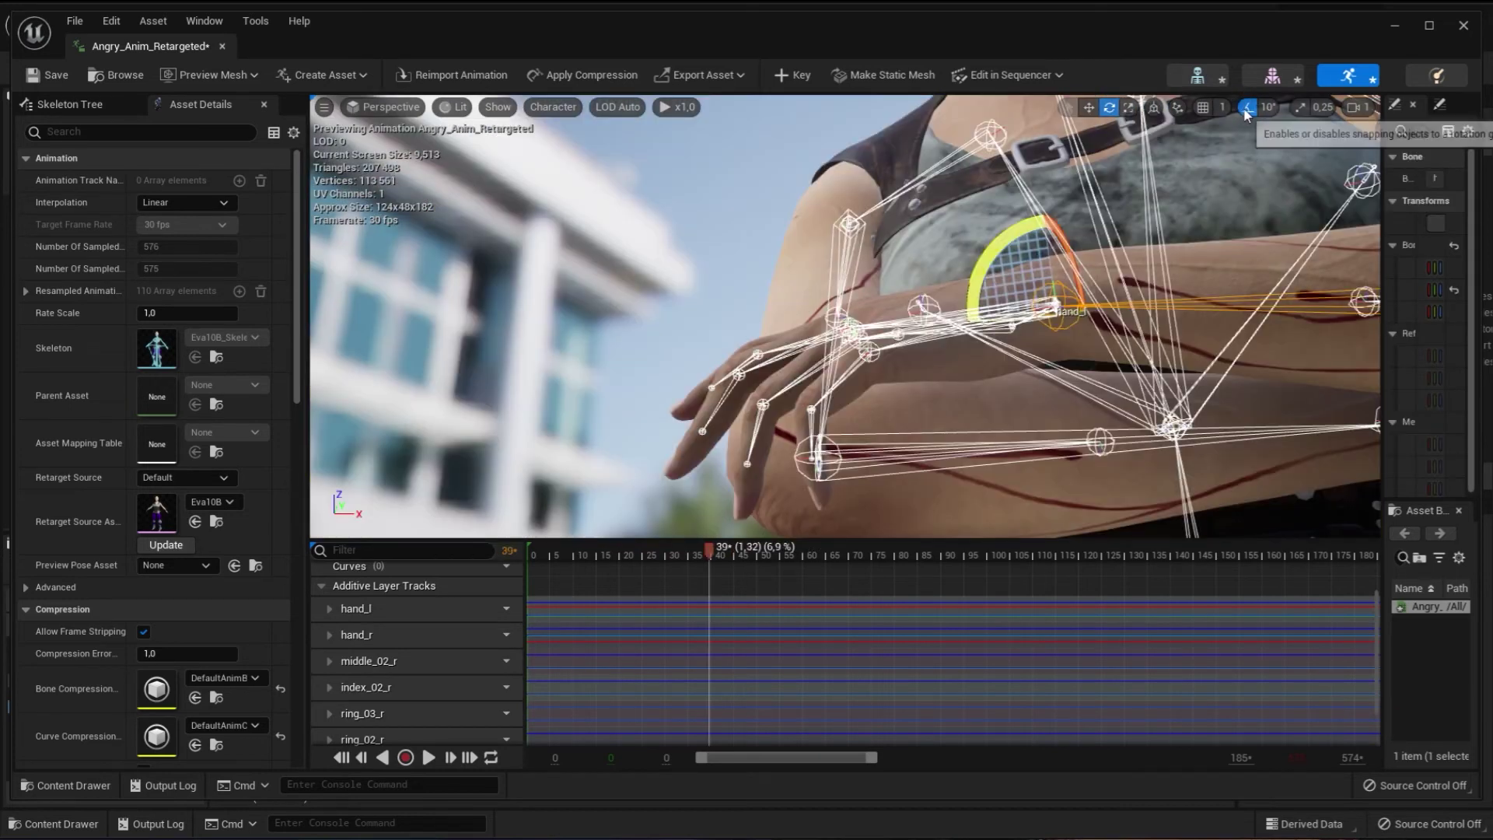
left_click_drag(974, 277, 958, 320)
right_click_drag(909, 269, 909, 269)
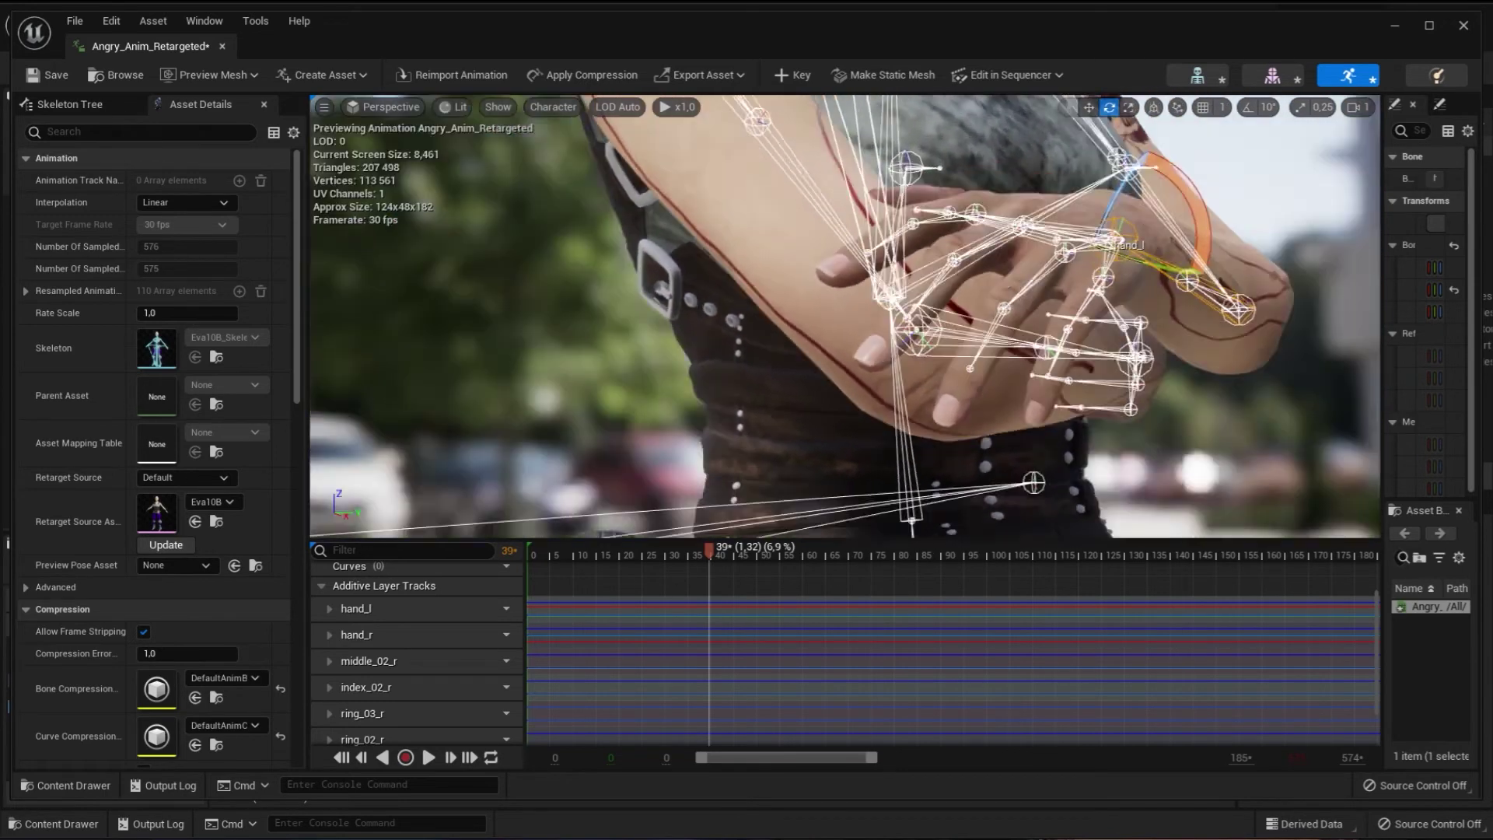
right_click_drag(1045, 244, 1045, 244)
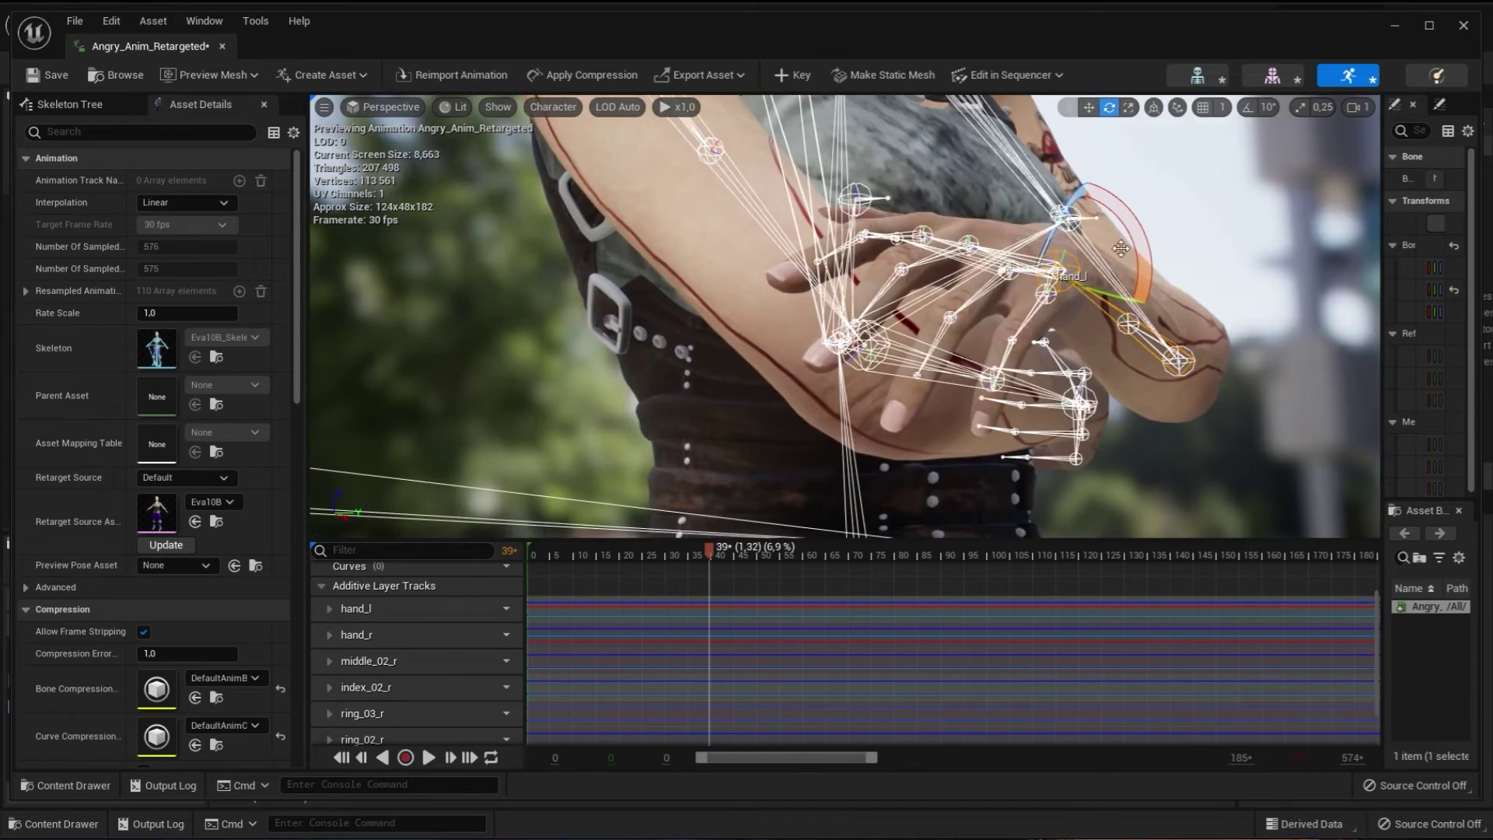
left_click_drag(1044, 244, 1068, 227)
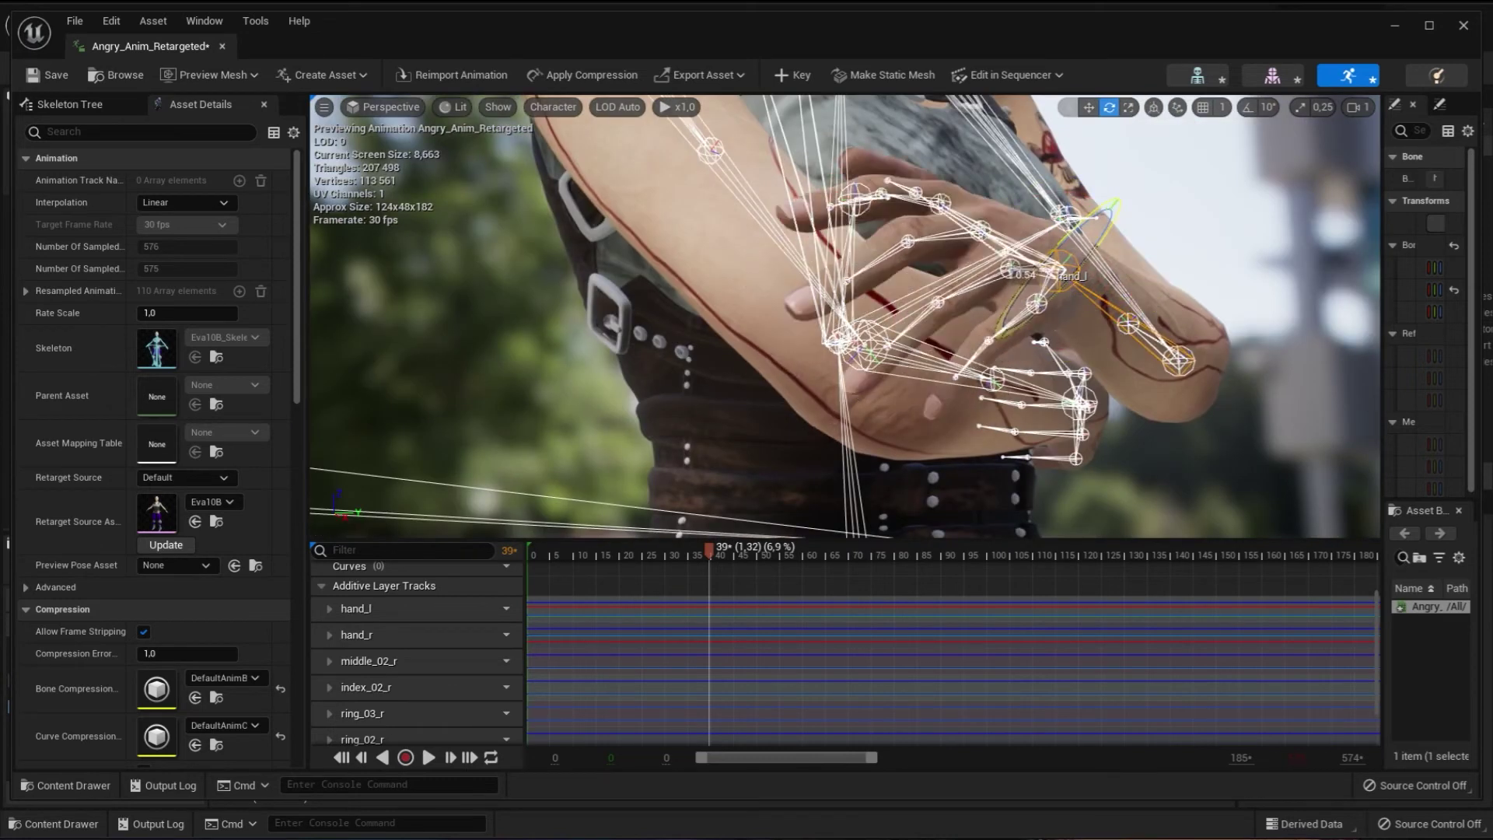
Bend the left index finger at the index_02_l bone.
right_click_drag(831, 146, 803, 241)
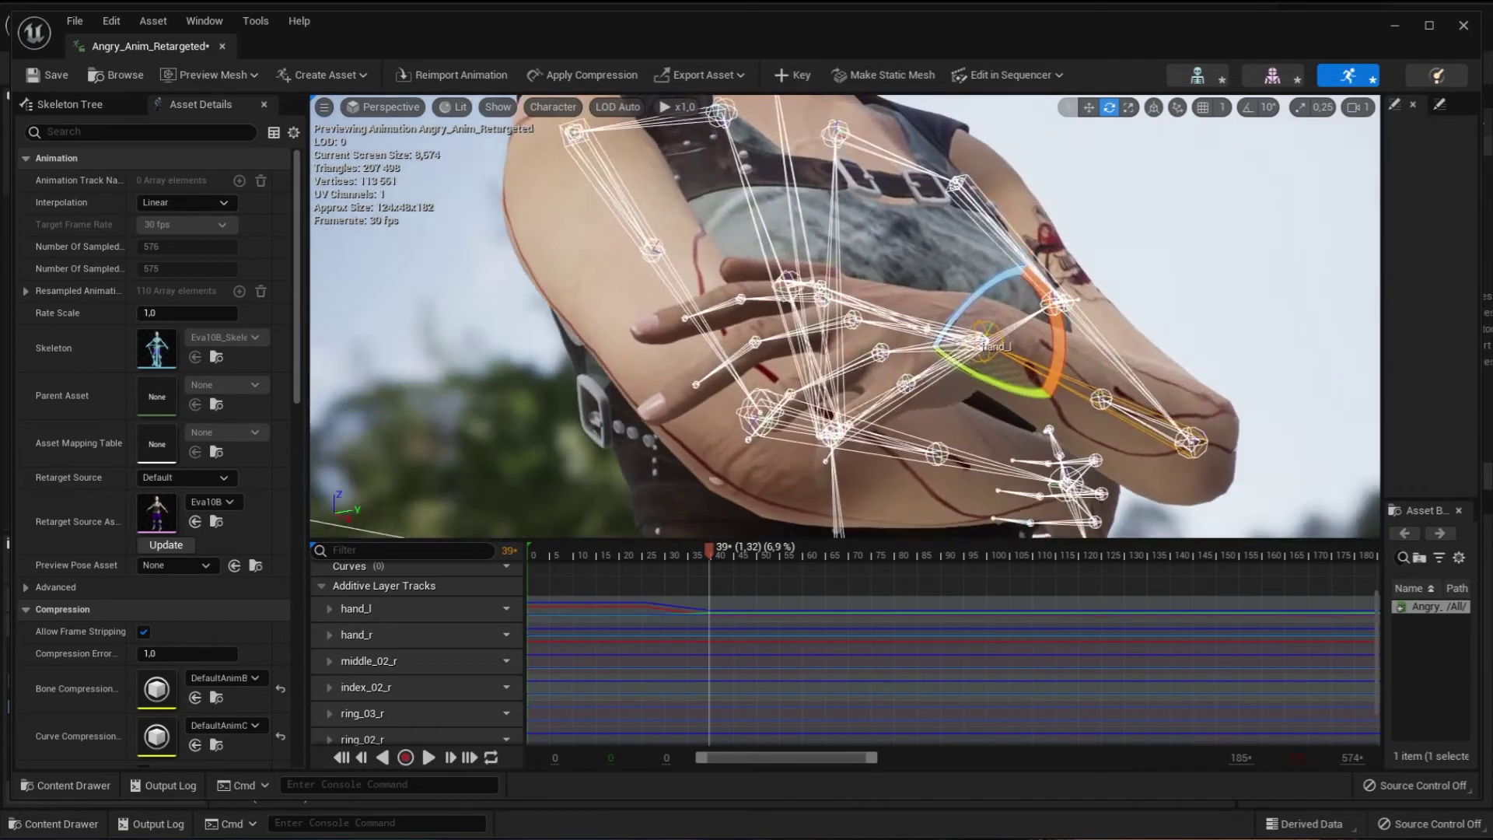
left_click(797, 245)
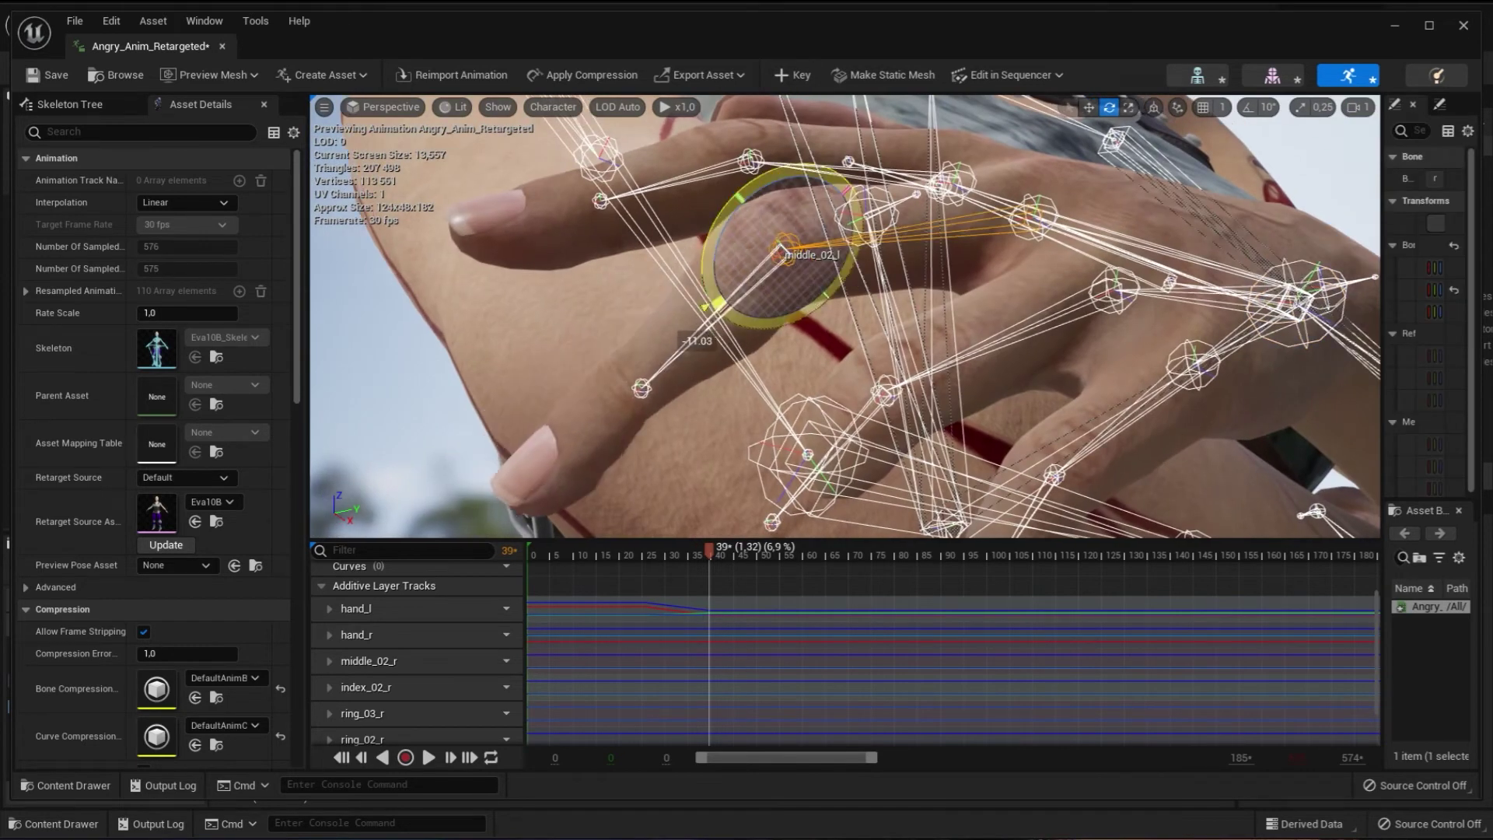
left_click_drag(769, 233, 670, 126)
right_click_drag(838, 225, 838, 226)
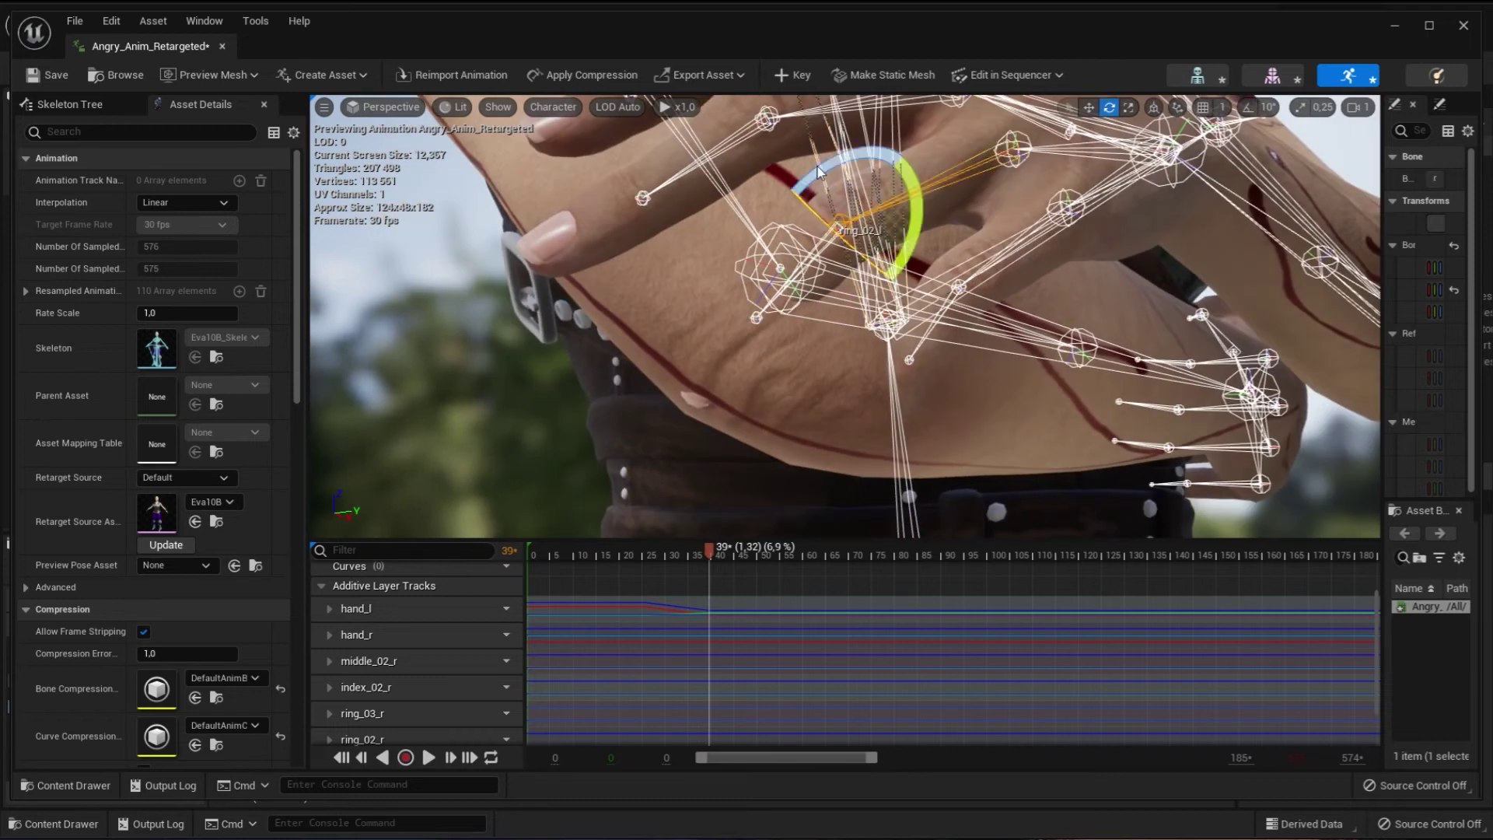
right_click_drag(838, 226, 838, 226)
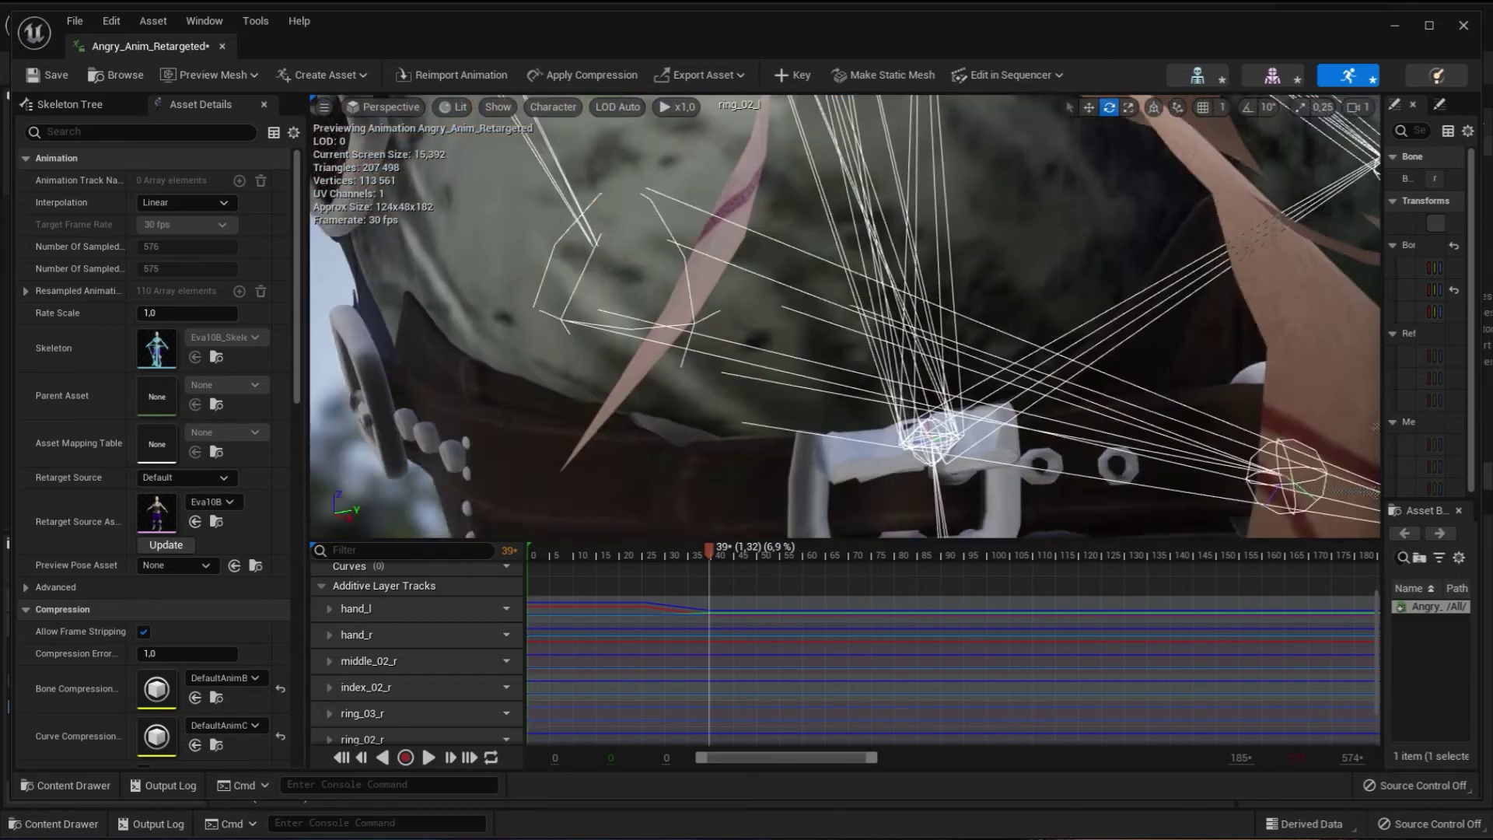
right_click_drag(861, 171, 862, 171)
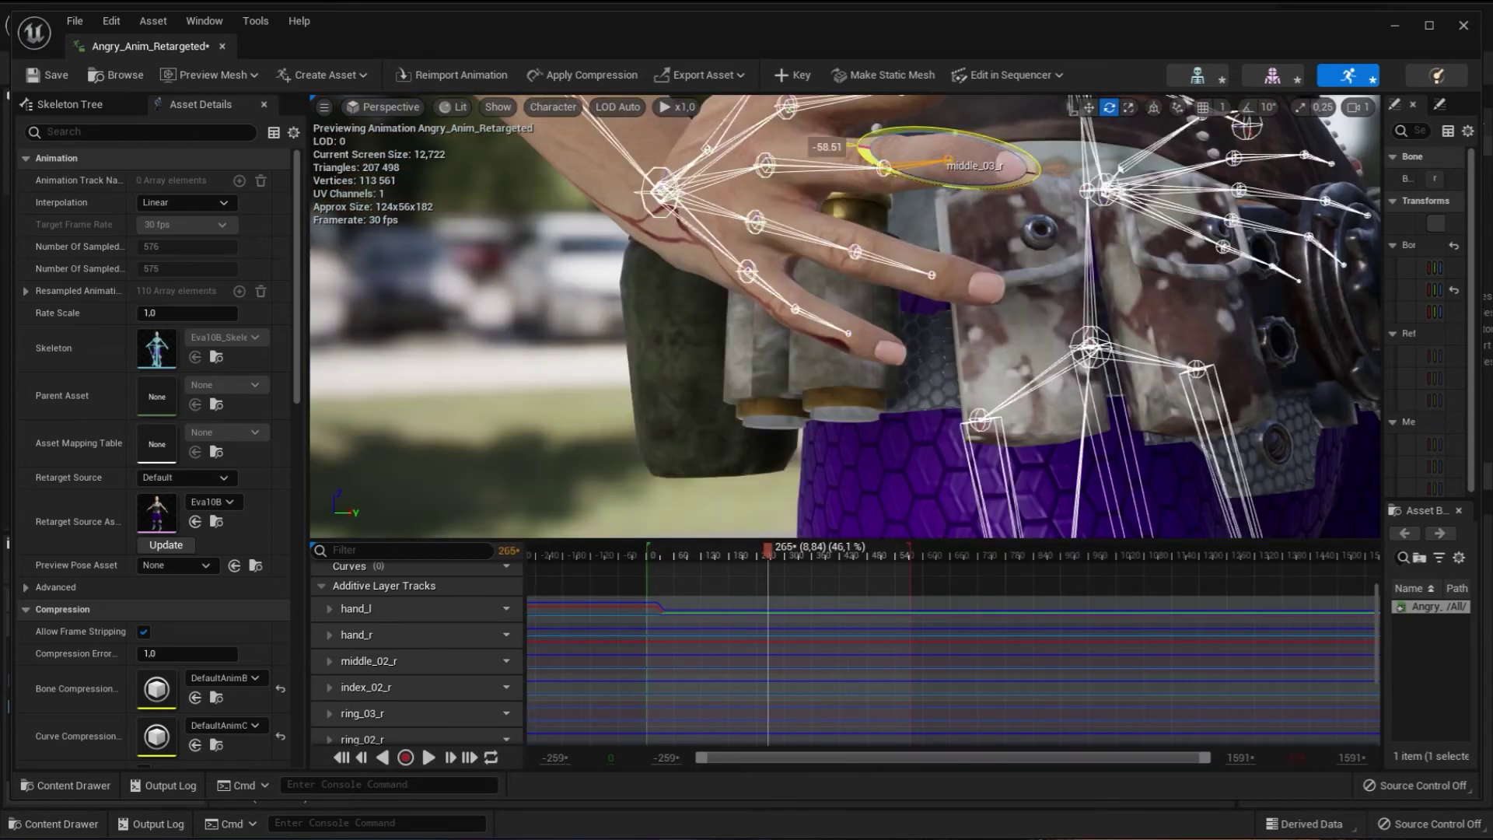
Select hand_r and record a key for the adjusted fingers.
mouse_move(896, 149)
right_mouse_down()
mouse_move(894, 162)
mouse_move(853, 120)
right_mouse_up()
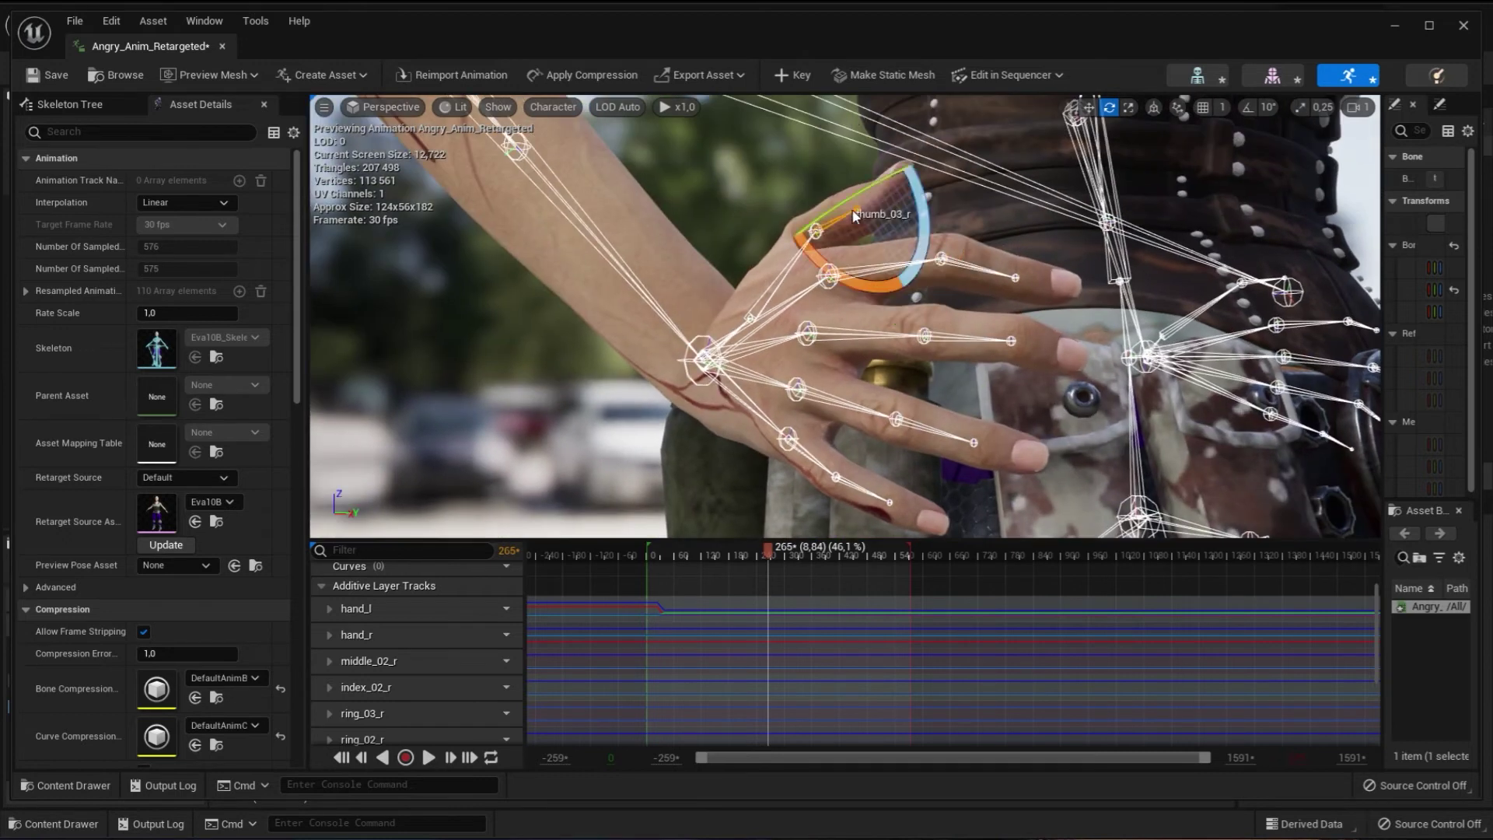
mouse_move(849, 236)
left_mouse_down()
mouse_move(824, 295)
mouse_move(1038, 269)
left_mouse_up()
left_click(1069, 272)
key("w")
mouse_move(666, 206)
left_mouse_down()
mouse_move(665, 233)
mouse_move(922, 246)
left_mouse_up()
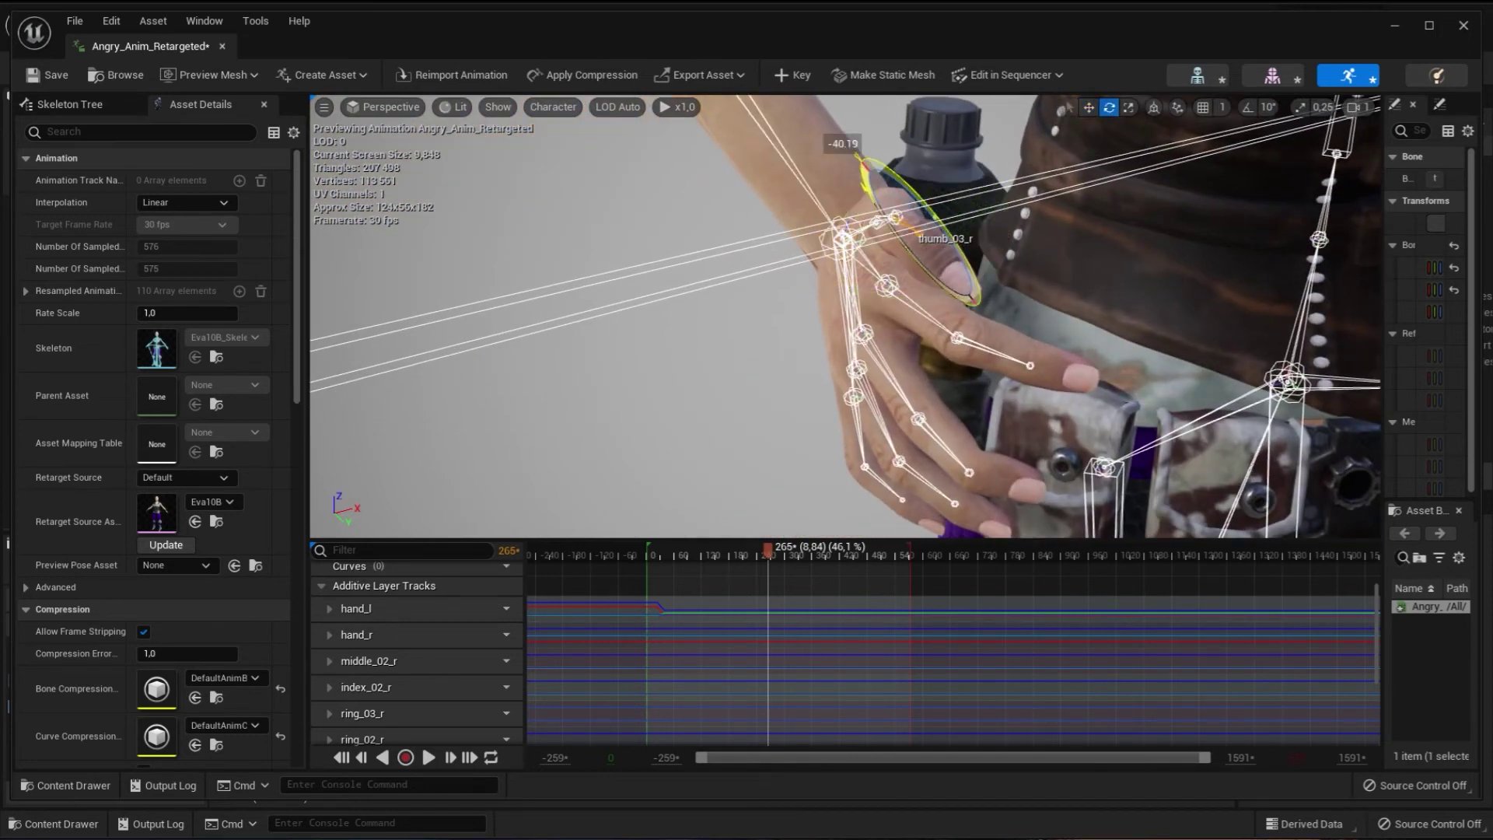
left_click_drag(855, 167, 945, 266)
left_click(793, 75)
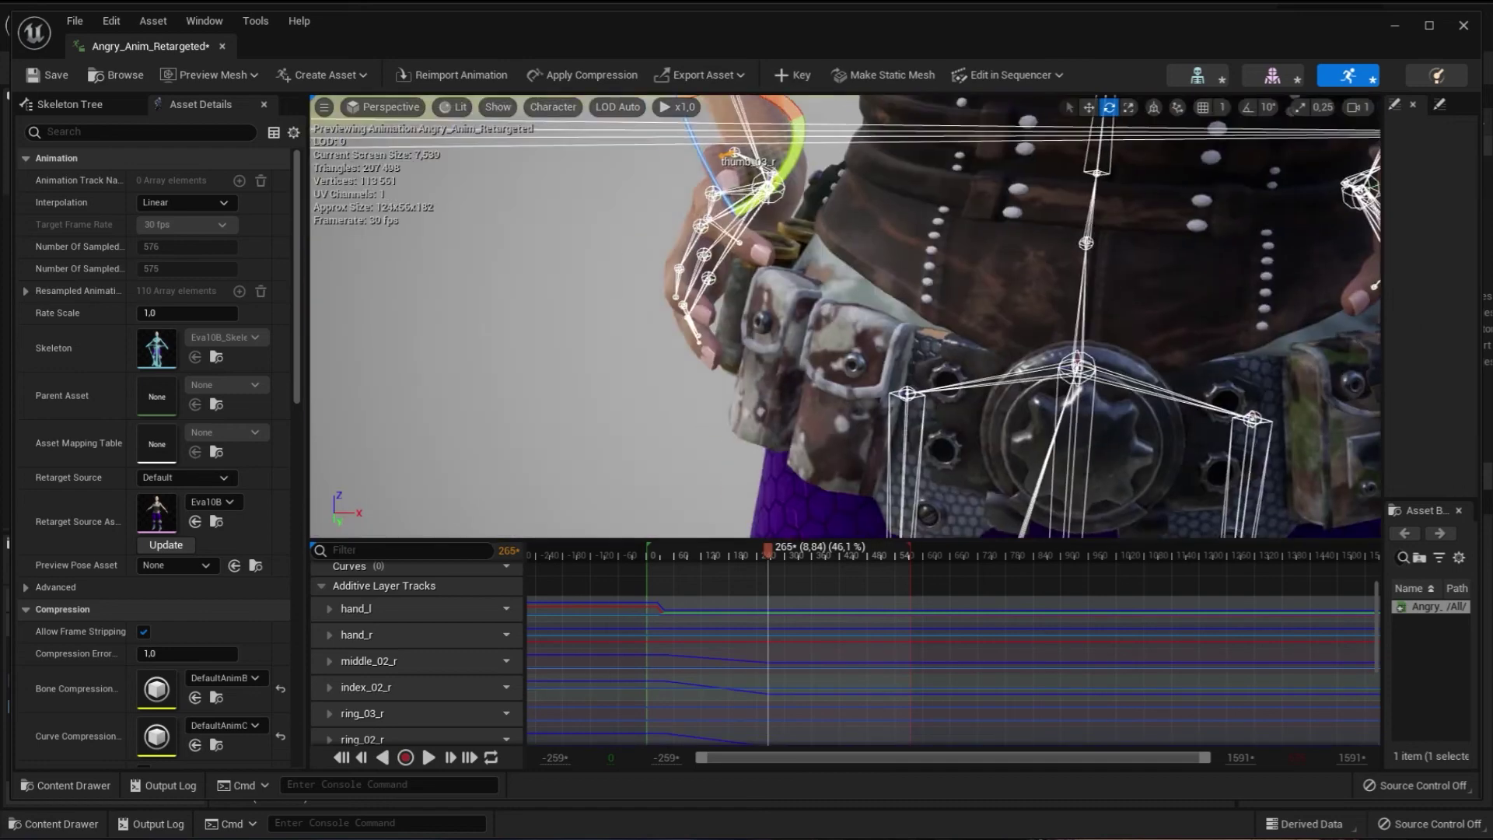
Bend the left index finger at the index_01_l bone.
left_click_drag(856, 311, 699, 296)
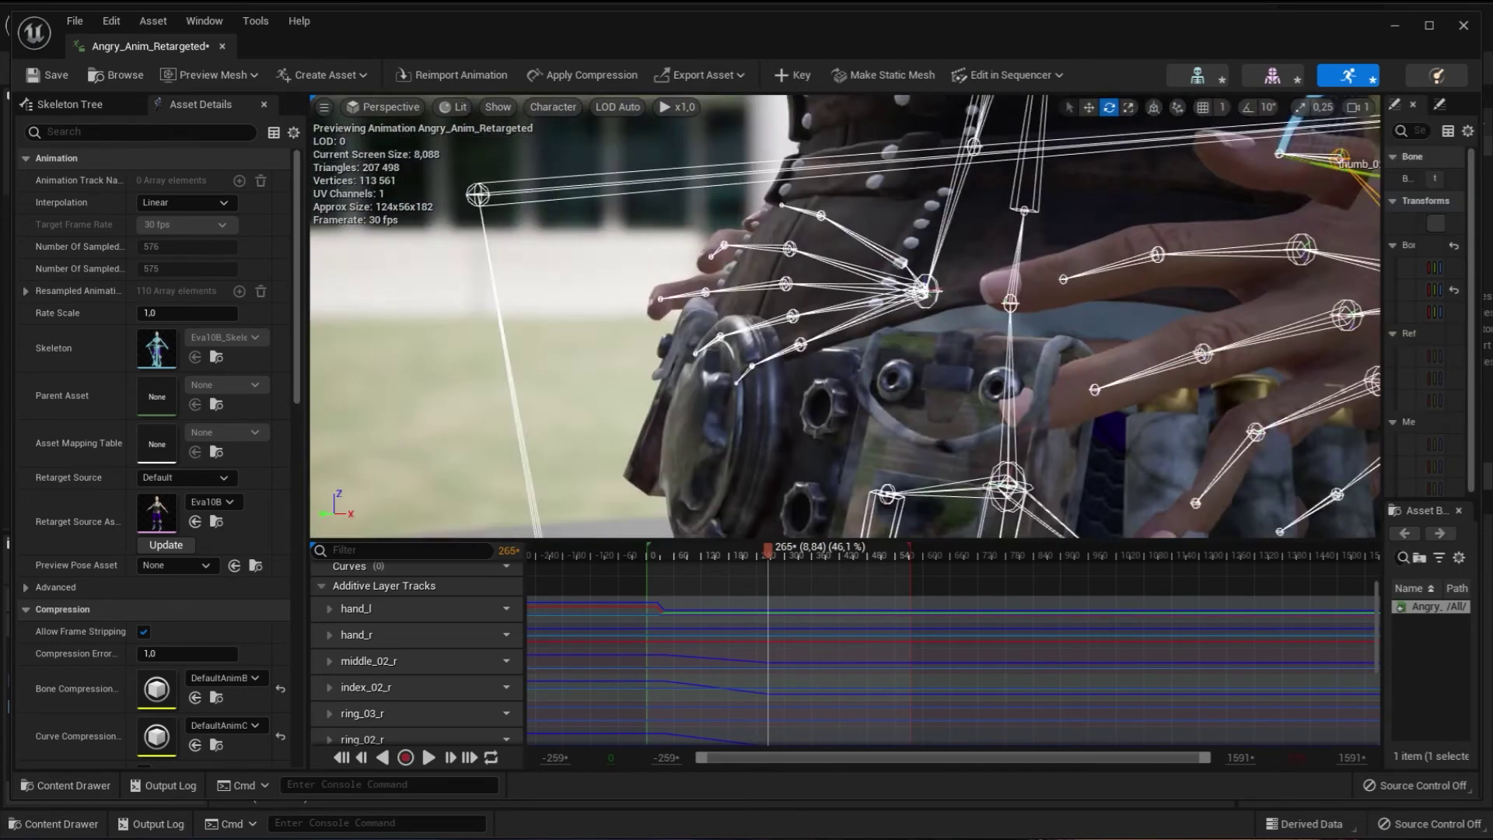
left_click_drag(855, 311, 796, 382)
left_click(797, 383)
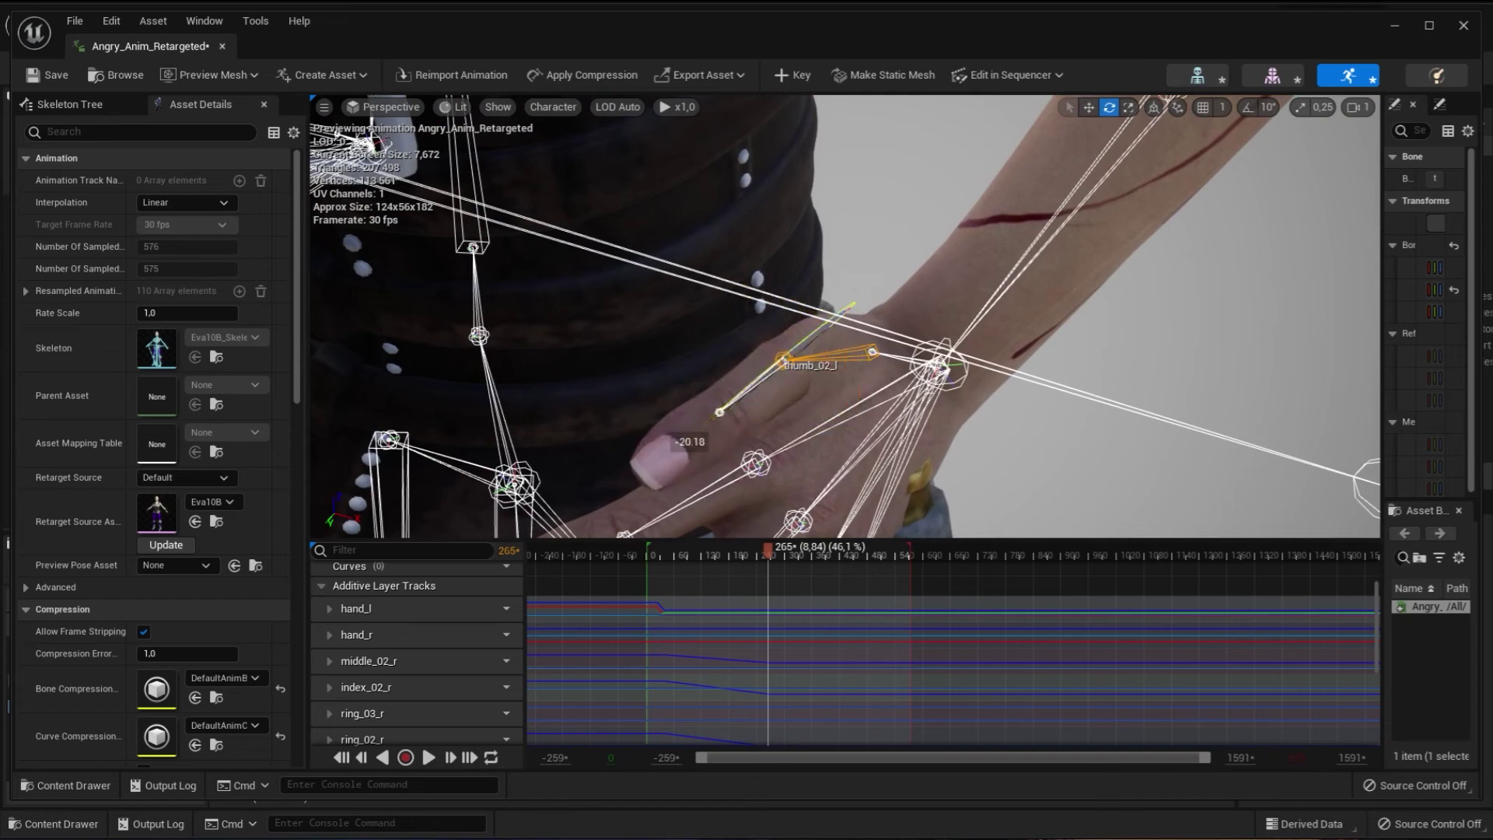
left_click_drag(778, 373, 700, 327)
left_click(732, 380)
left_click(849, 307)
mouse_move(785, 350)
left_mouse_down()
mouse_move(852, 319)
mouse_move(824, 319)
left_mouse_up()
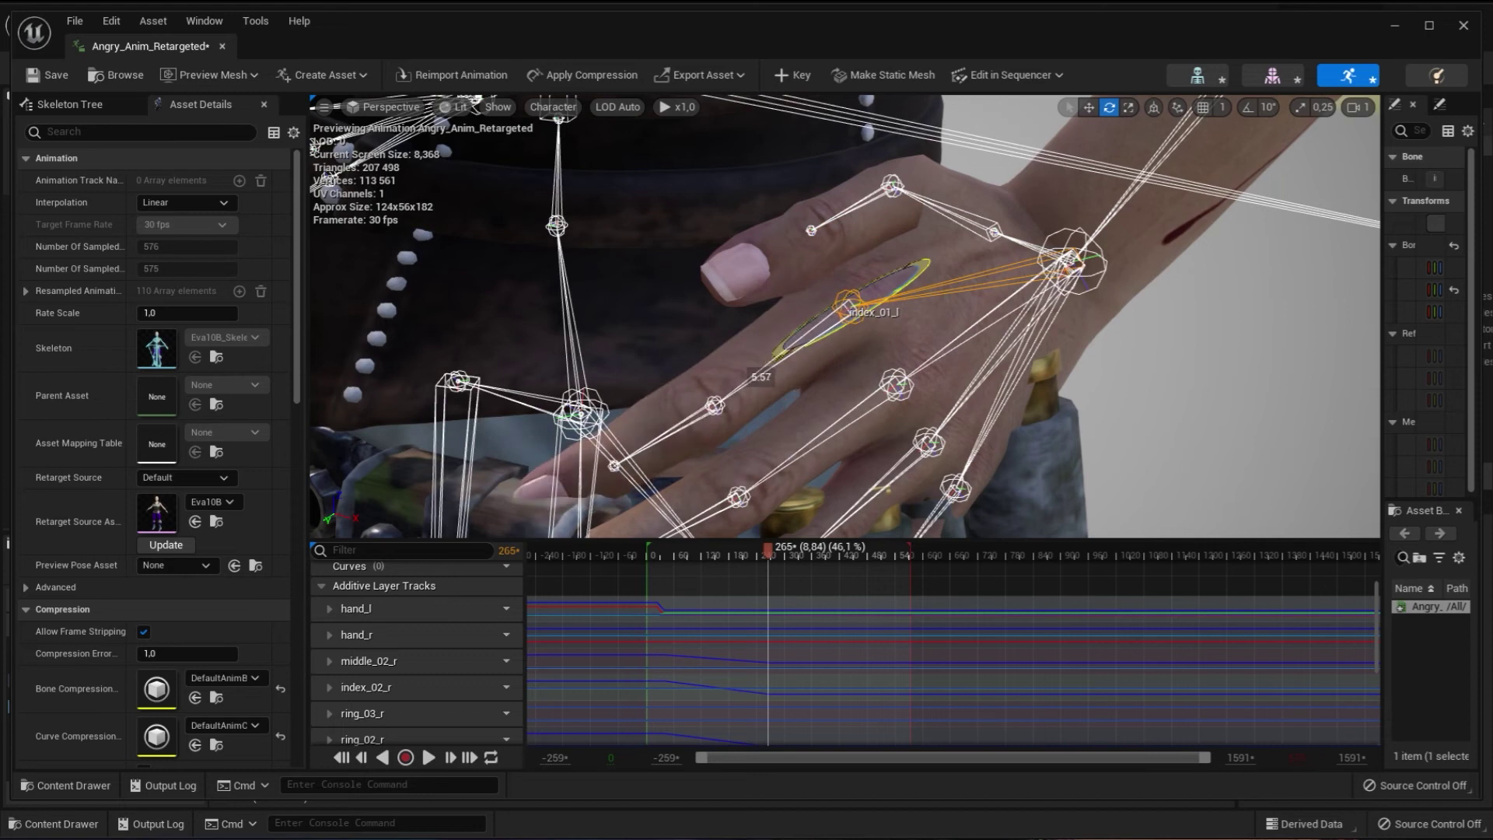
right_click_drag(824, 319, 930, 231)
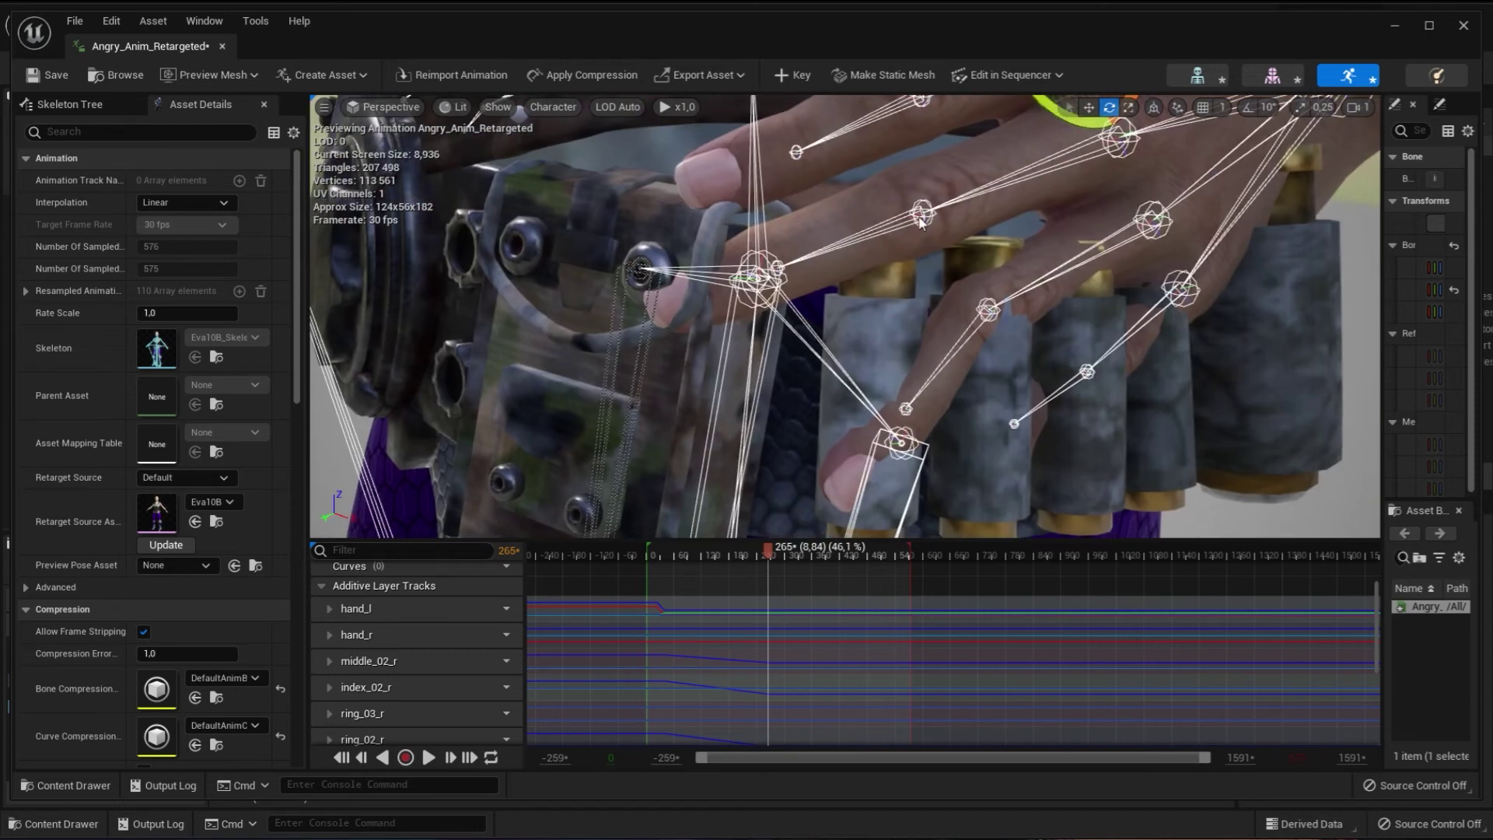
mouse_move(738, 283)
right_mouse_down()
mouse_move(717, 281)
mouse_move(950, 238)
right_mouse_up()
Rotate the left pinky finger downward at the pinky_01_l bone.
left_click(709, 284)
left_click(981, 211)
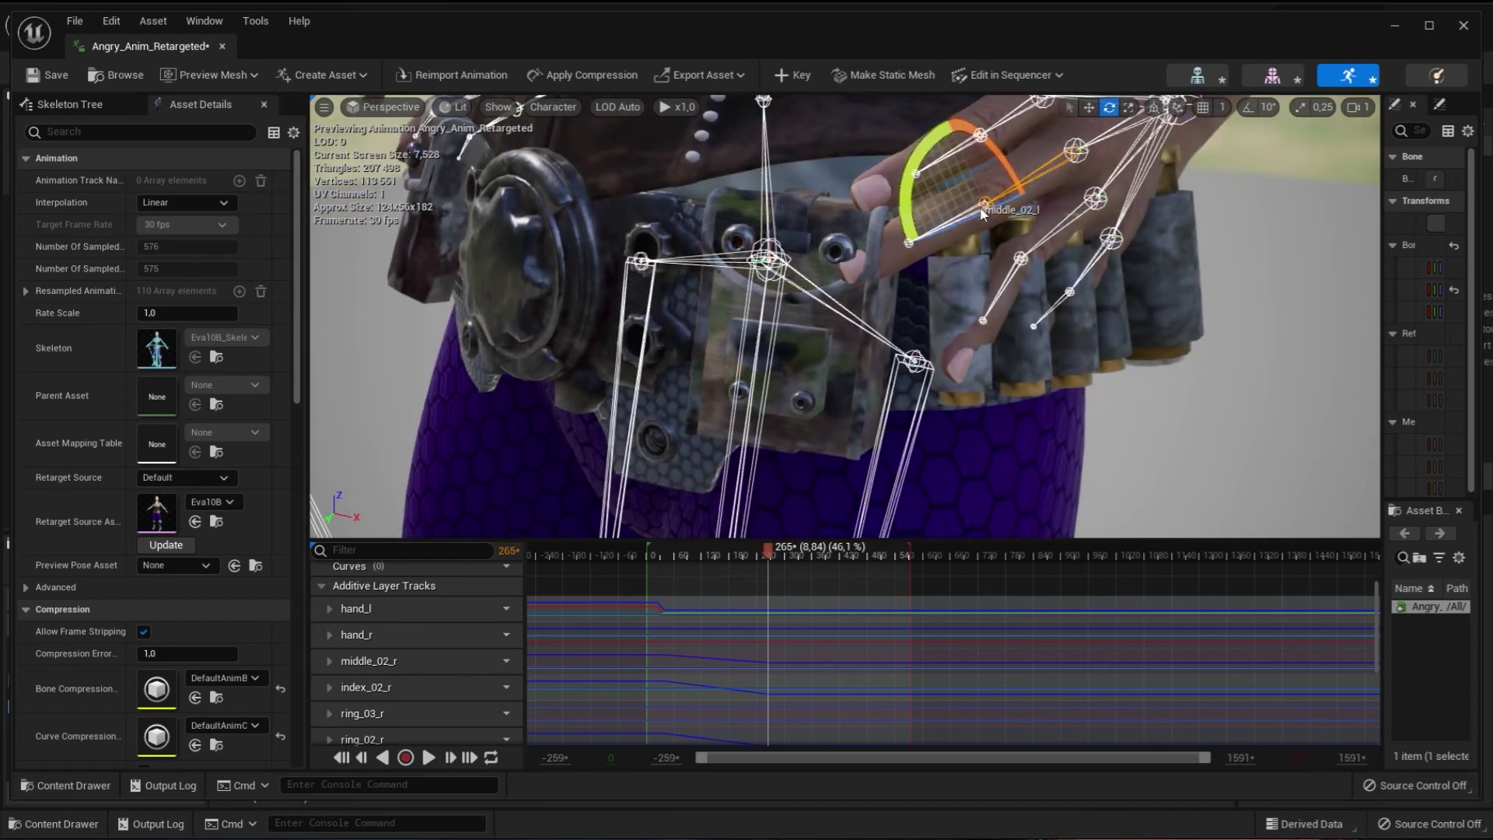
left_click(1019, 330)
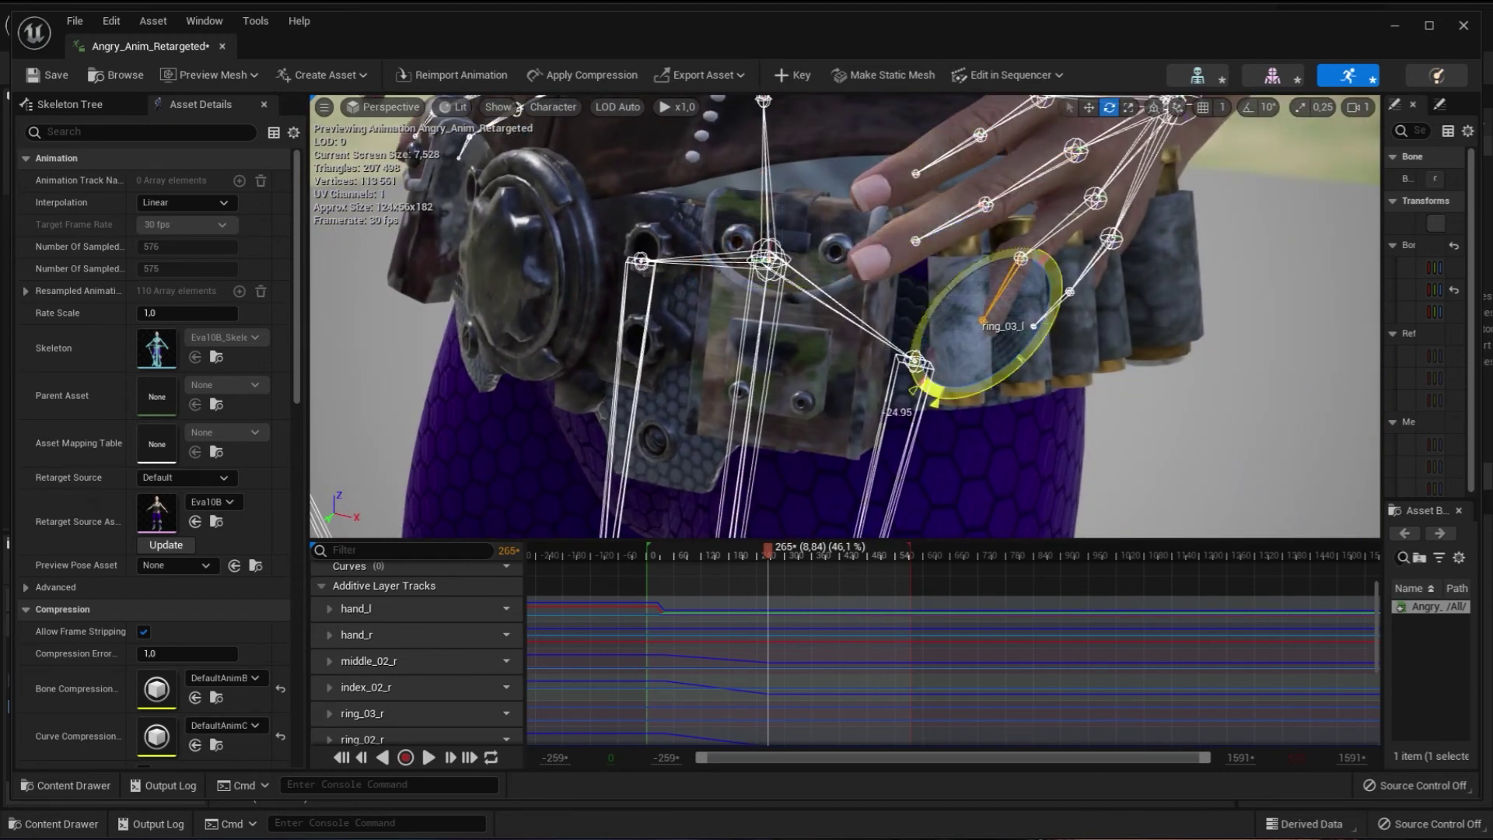
left_click(1019, 258)
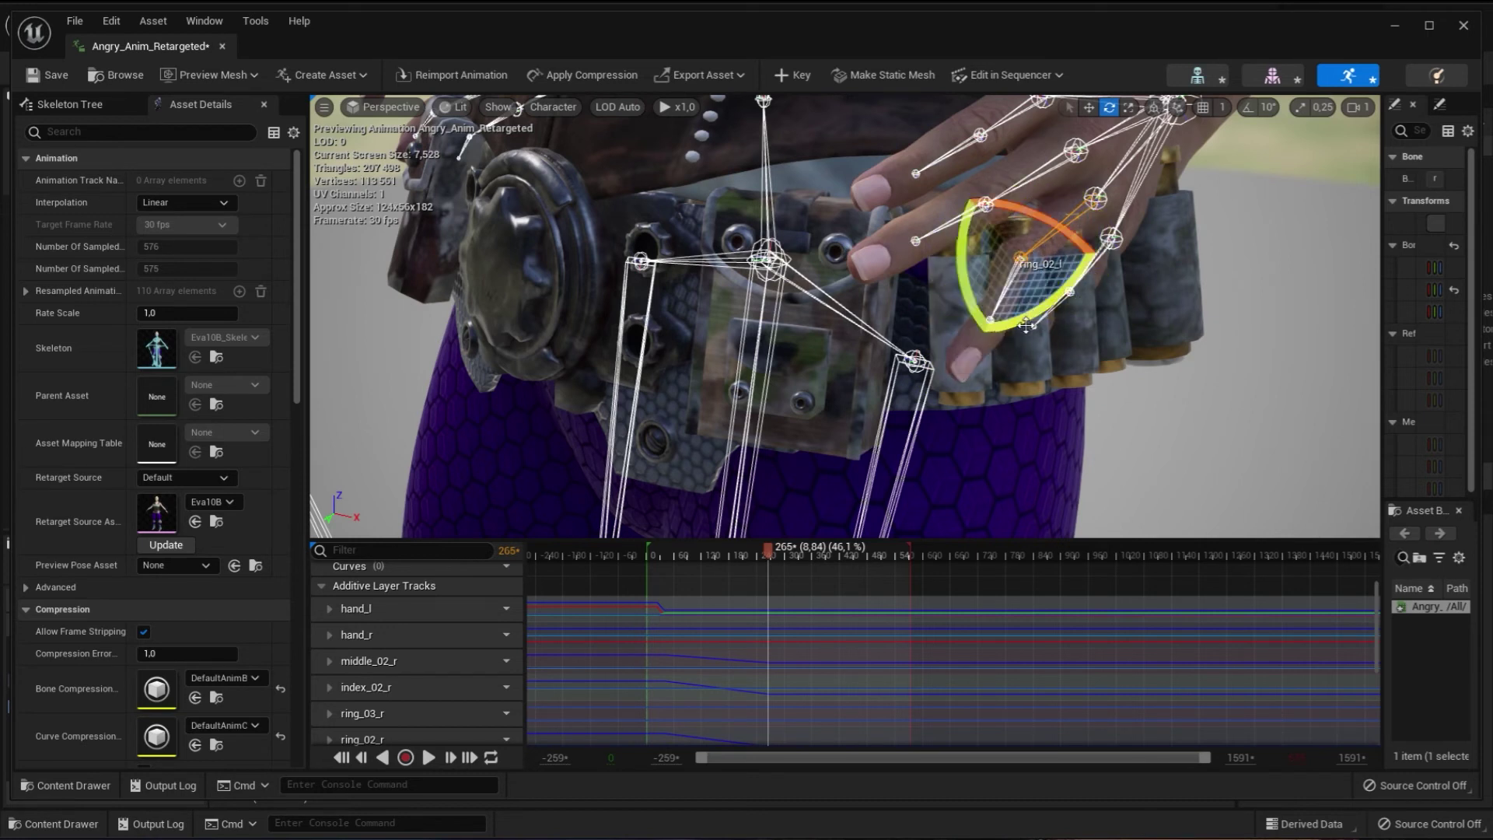
right_click_drag(968, 282, 1075, 342)
left_click(1075, 342)
left_click_drag(1074, 342, 1073, 370)
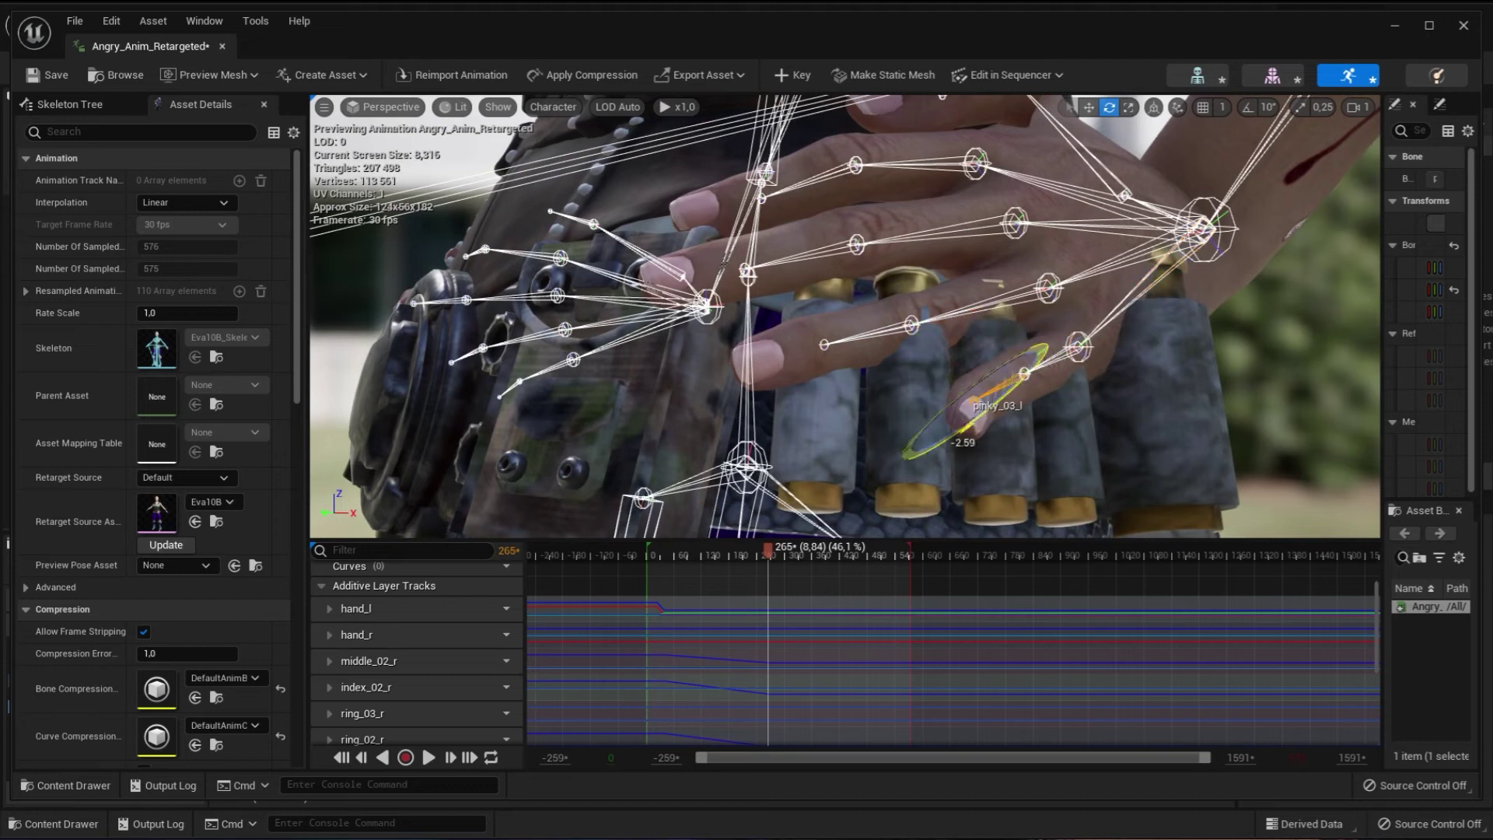
right_click_drag(977, 400, 1014, 397)
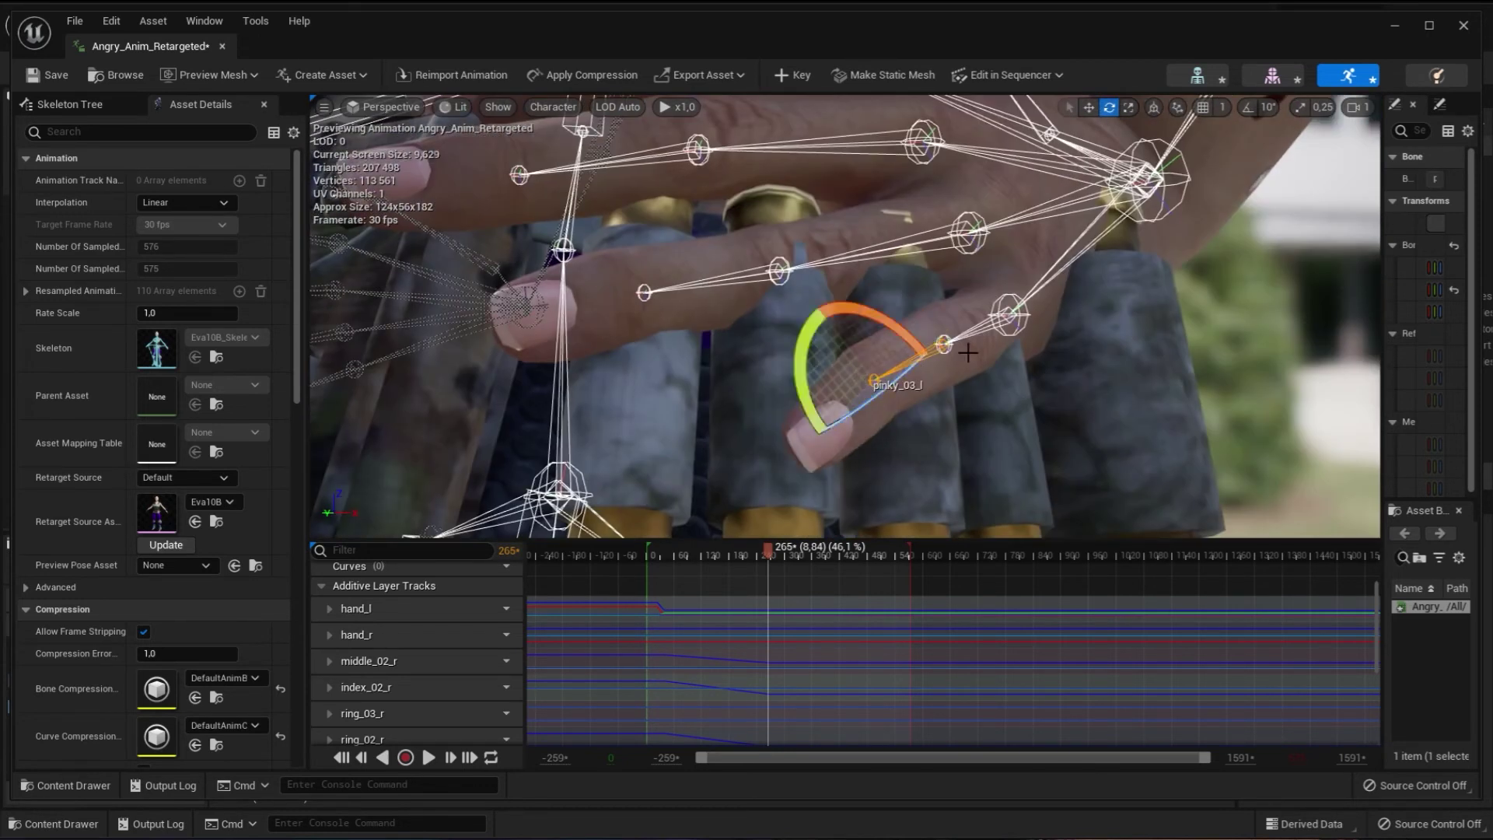
right_click_drag(968, 352, 817, 264)
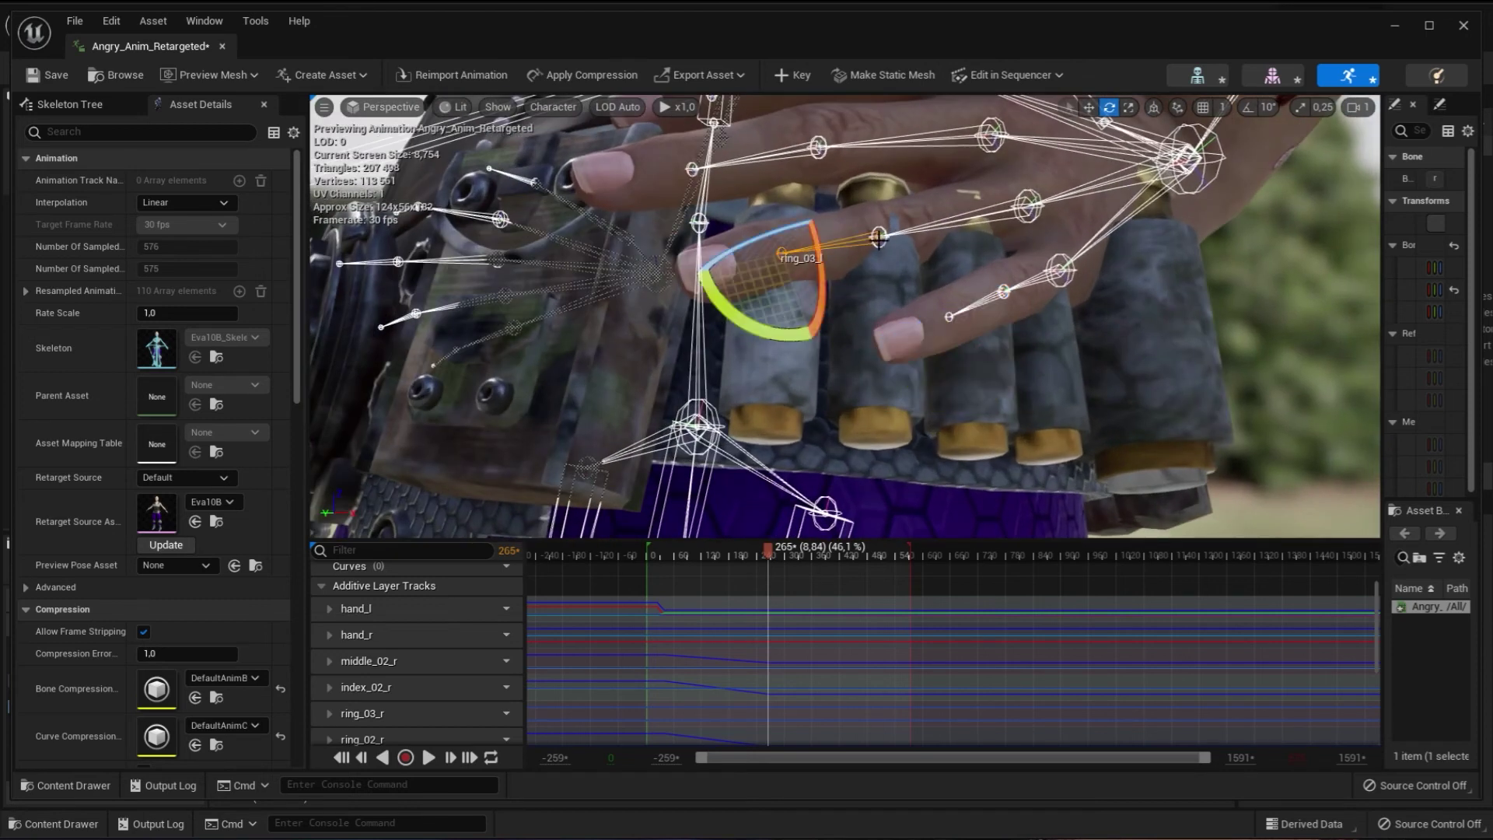
Straighten the left ring finger at ring_01_l, play back to check, then save and close.
left_click(1026, 207)
left_click_drag(956, 237, 894, 218)
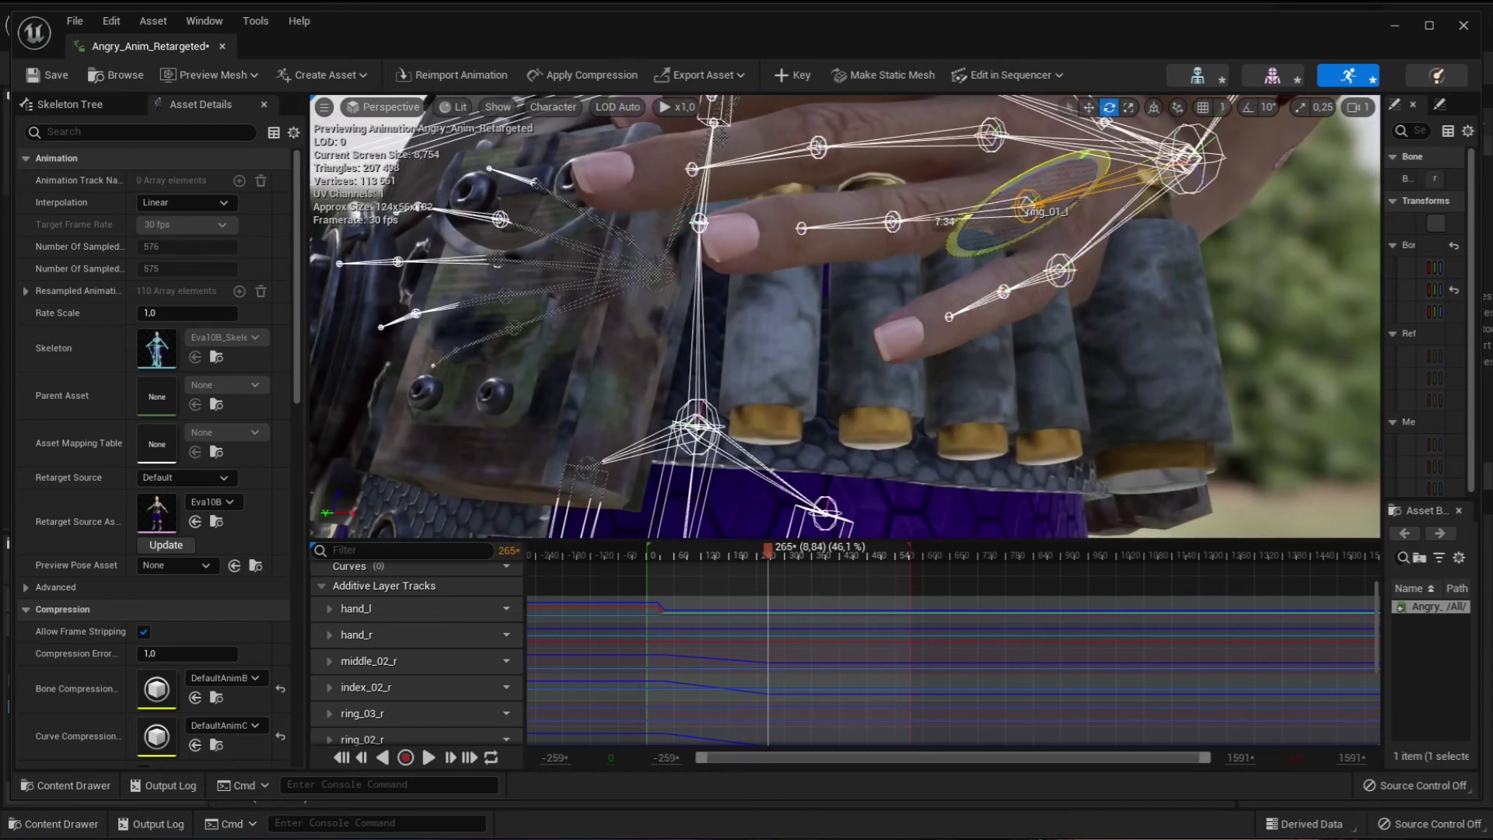
left_click(894, 218)
right_click_drag(895, 218, 847, 257)
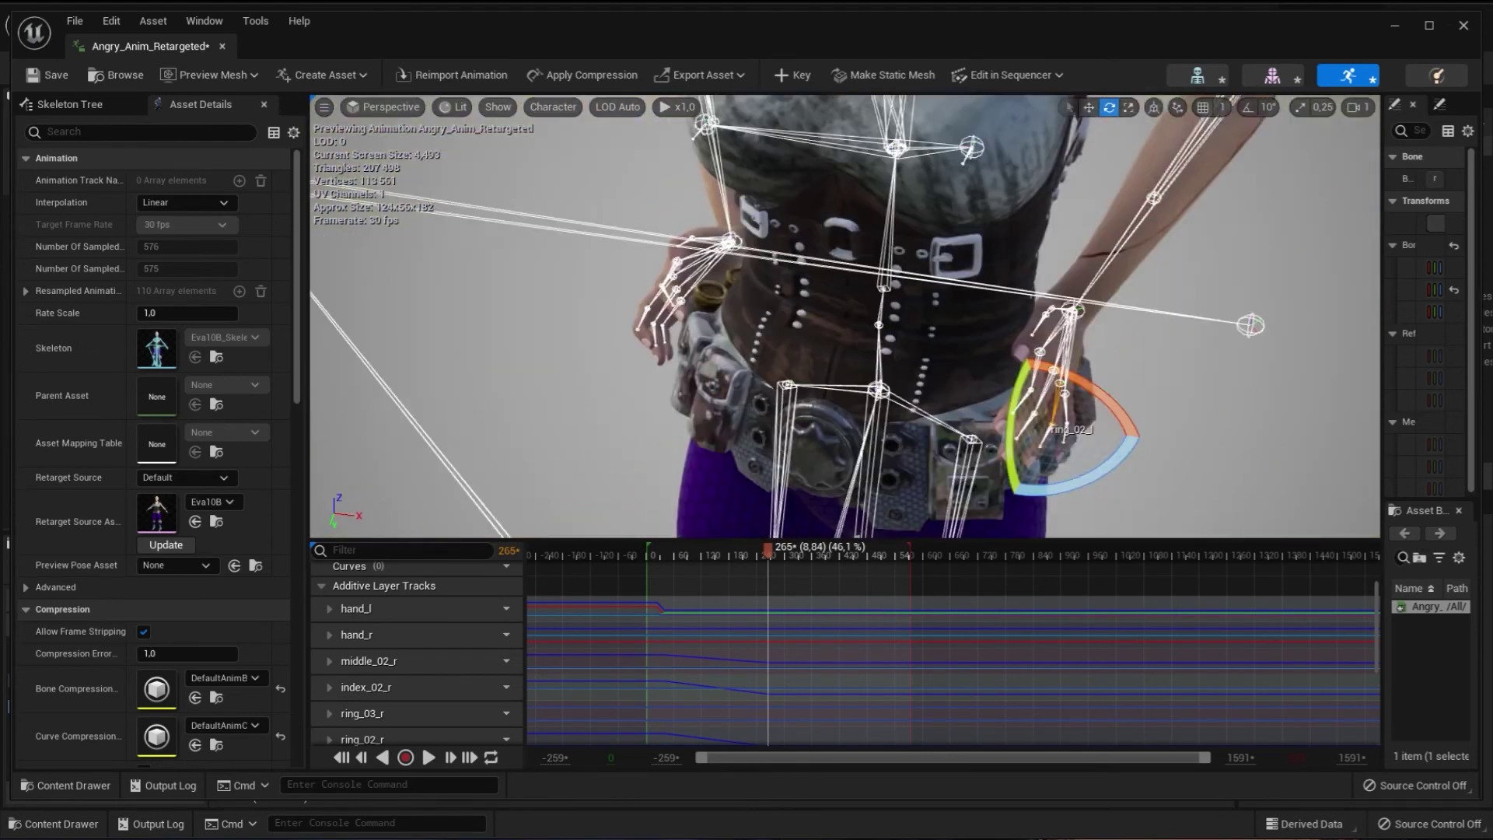
key("space")
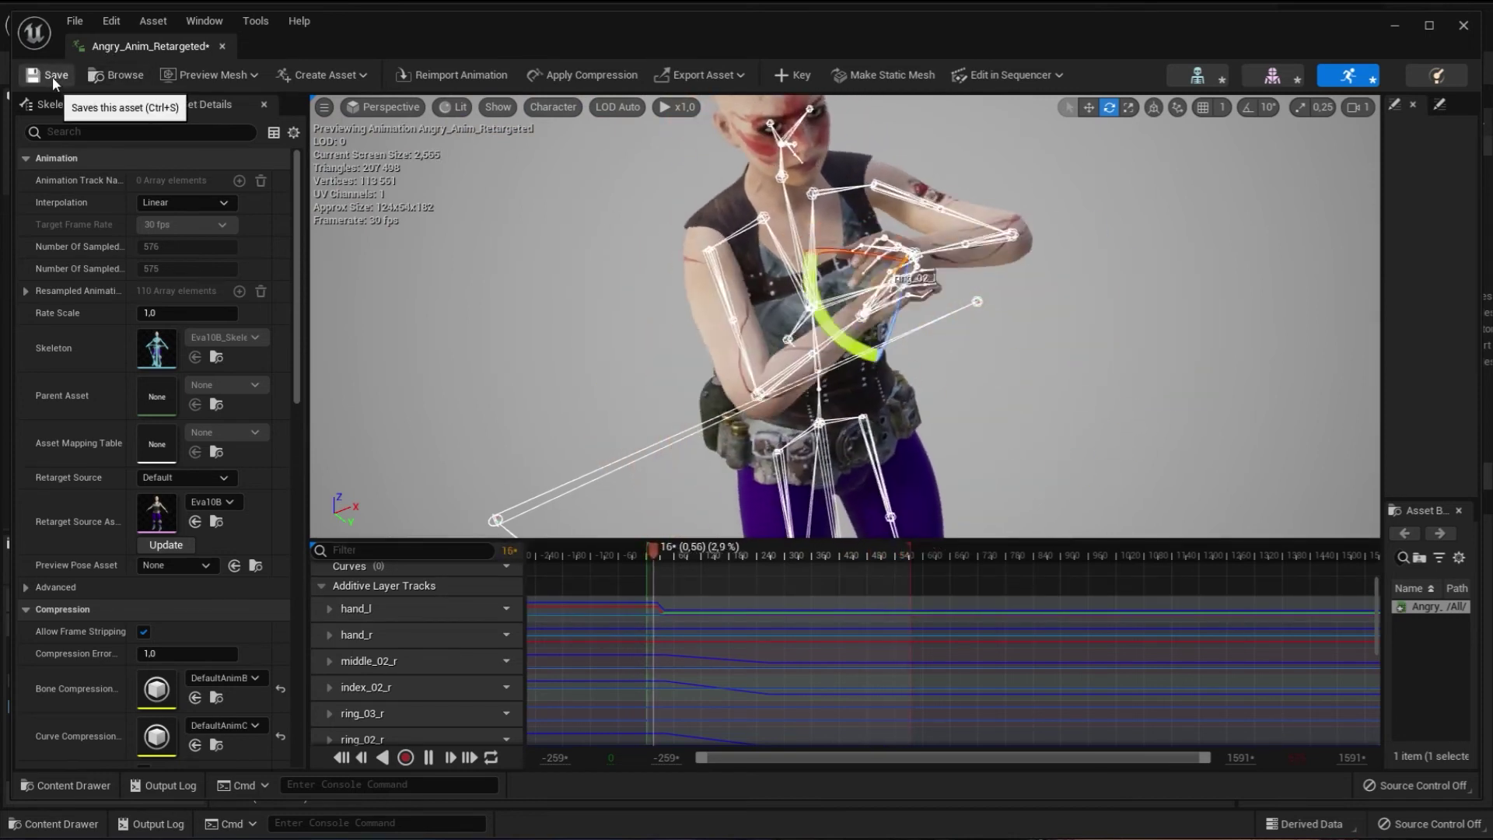
left_click(53, 76)
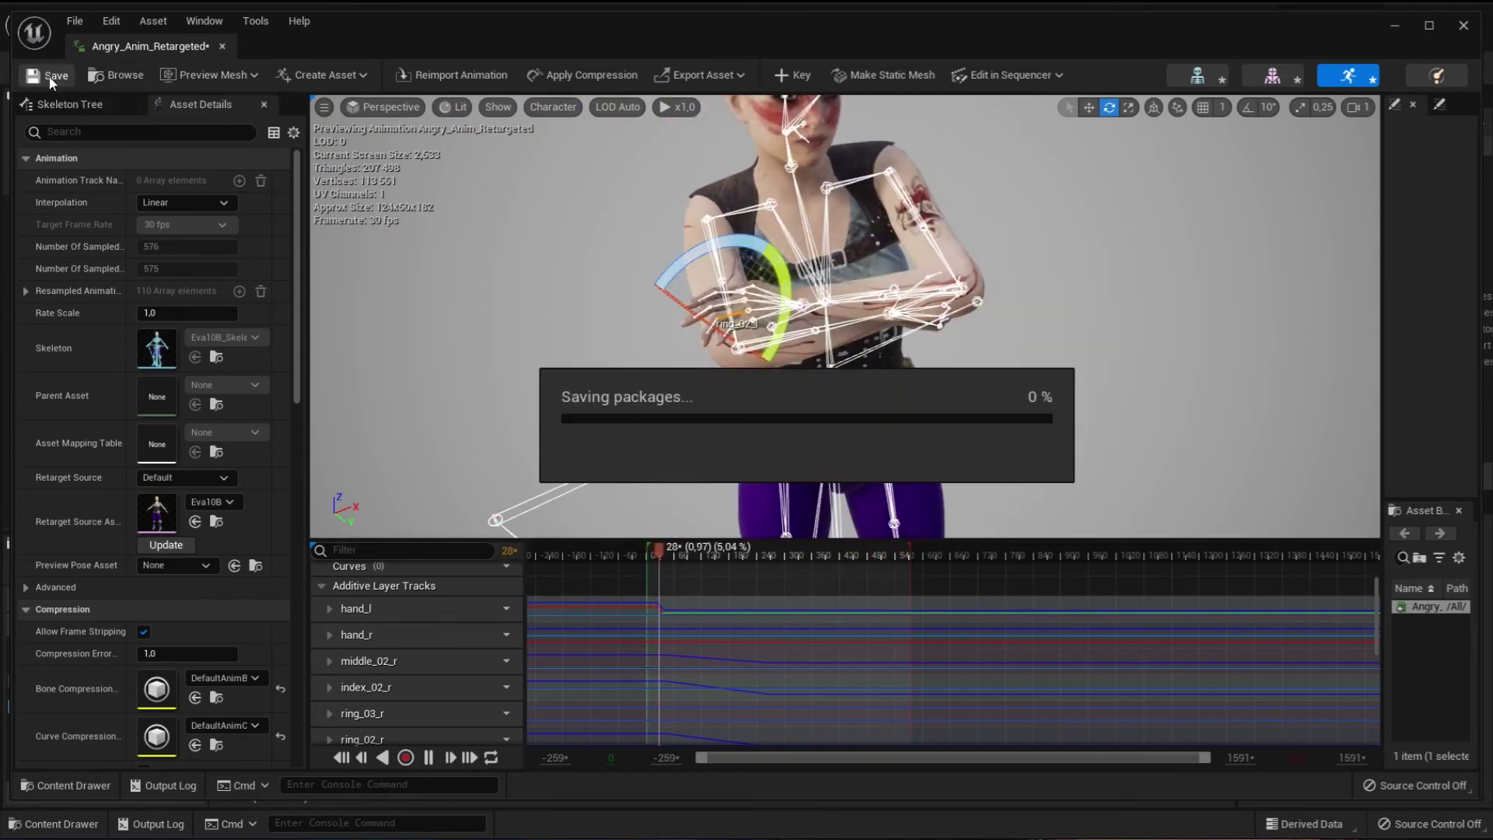
left_click(1465, 23)
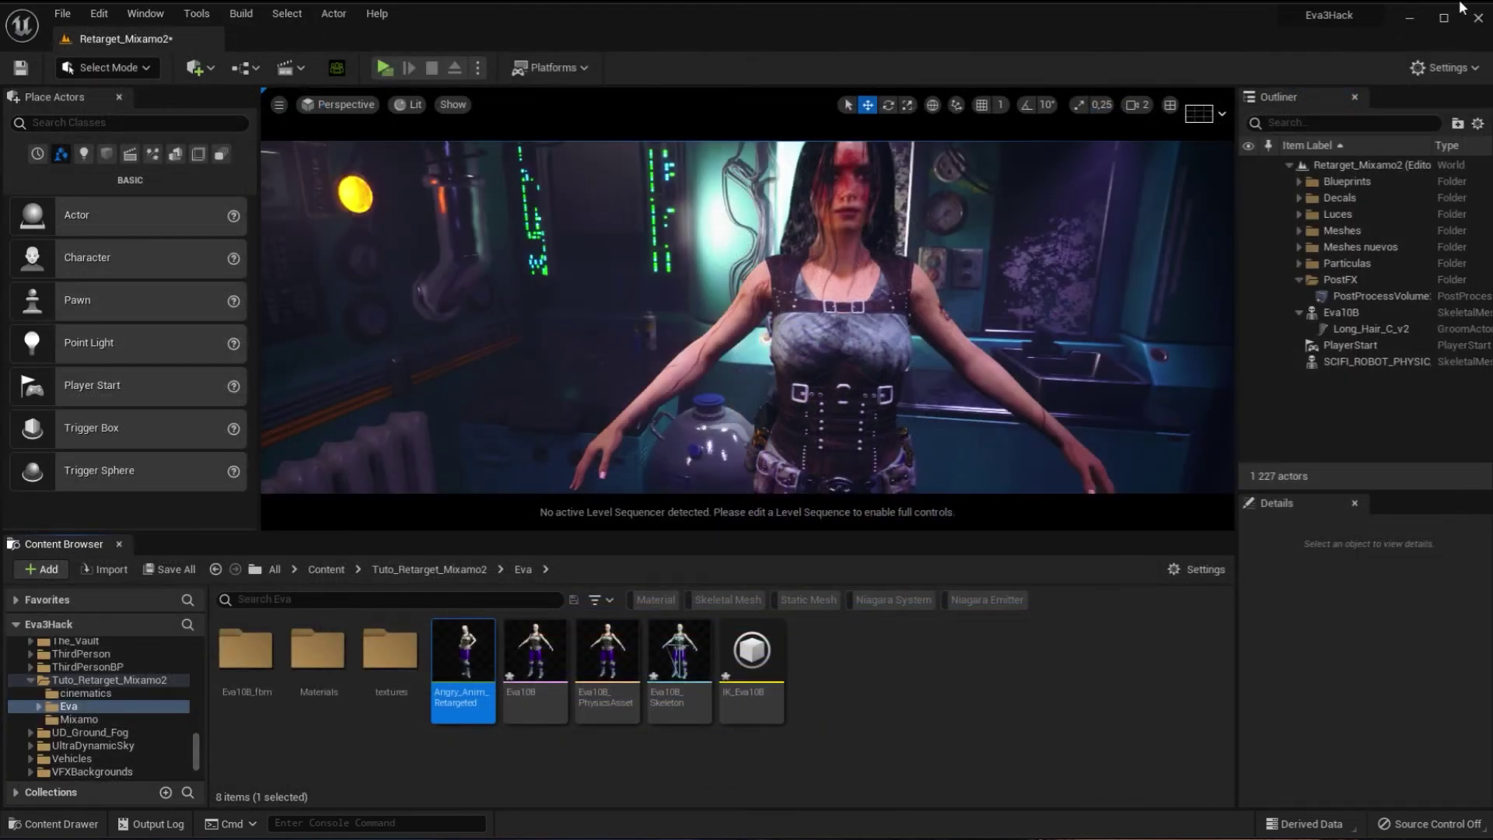
Create the Test_retarget level sequence in the cinematics folder and dock its editor.
left_click(286, 67)
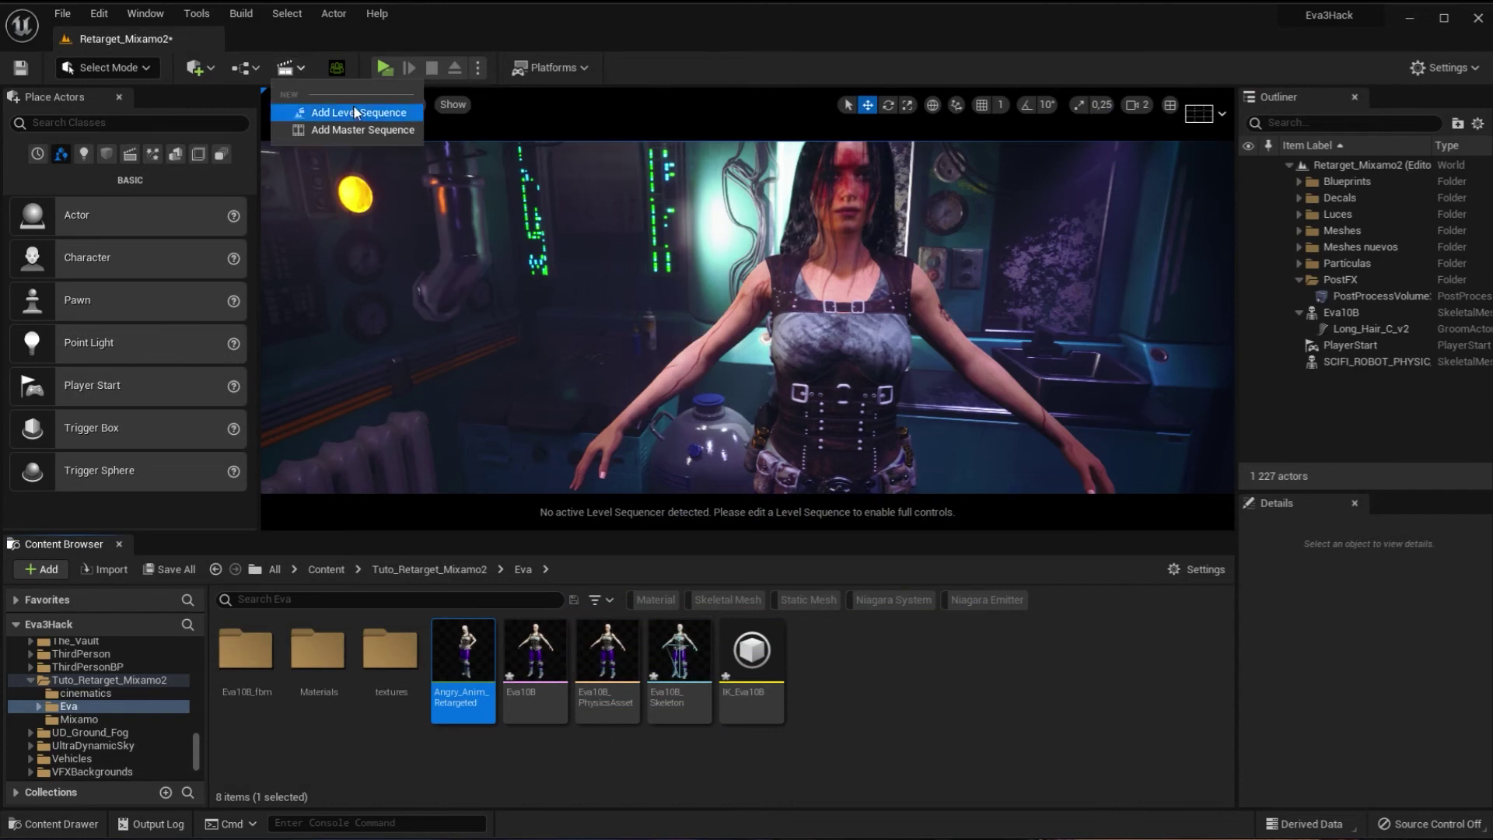
left_click(355, 112)
scroll(451, 435, "down", 10)
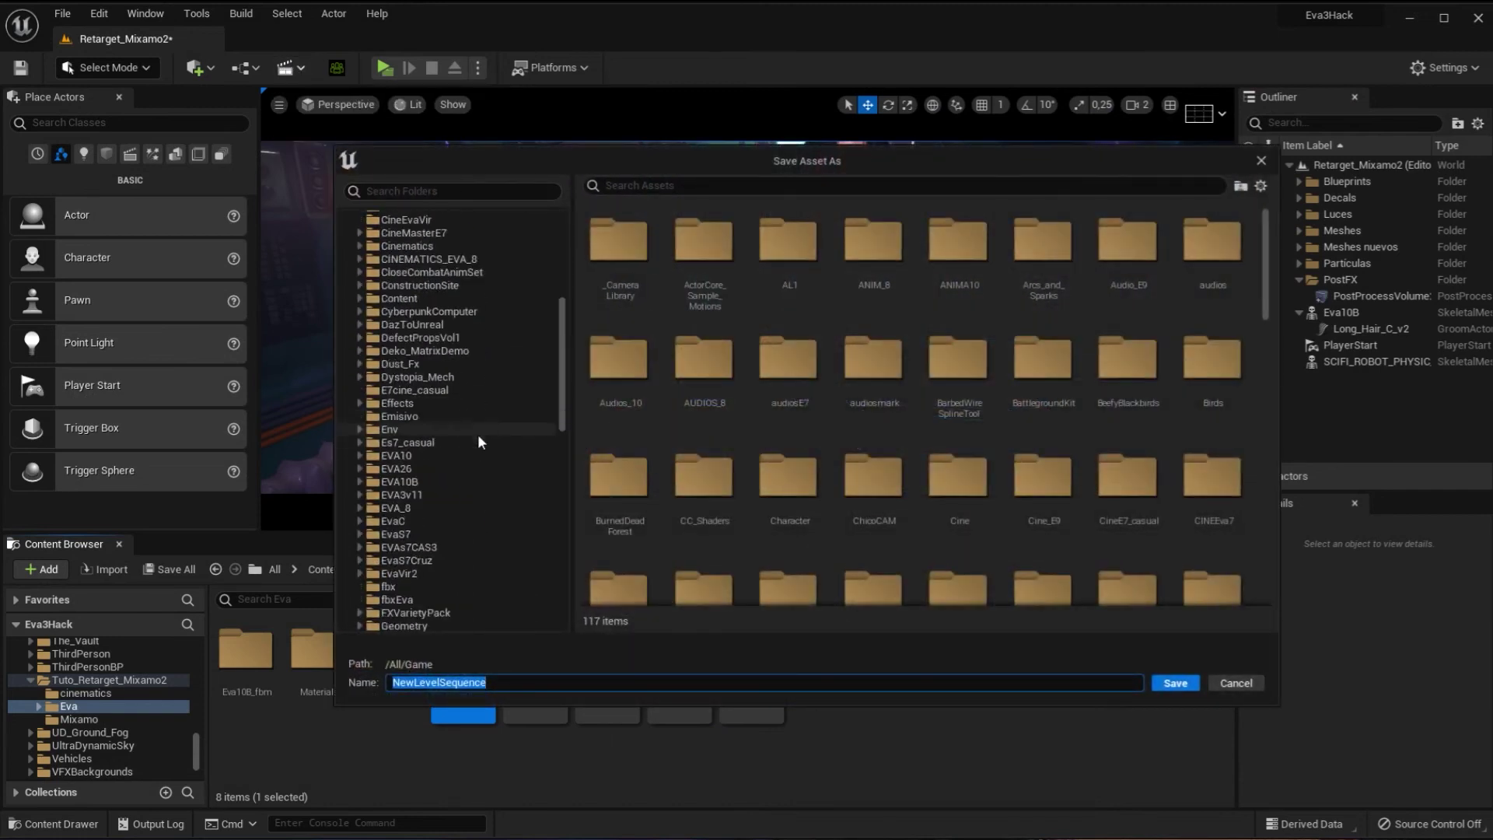
left_click(415, 520)
type("Test_retarget")
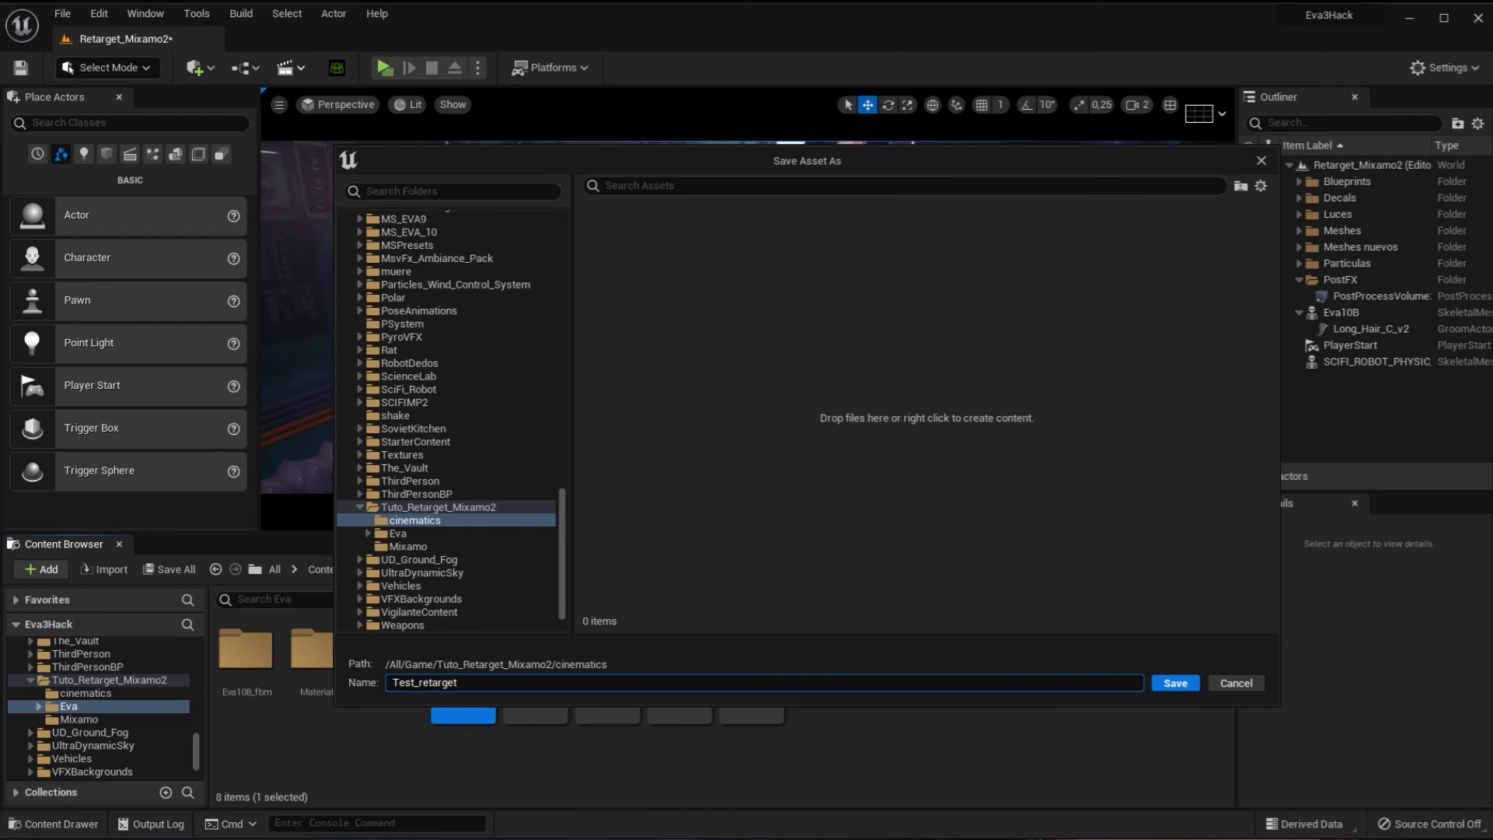
key("Return")
left_click_drag(472, 201, 183, 543)
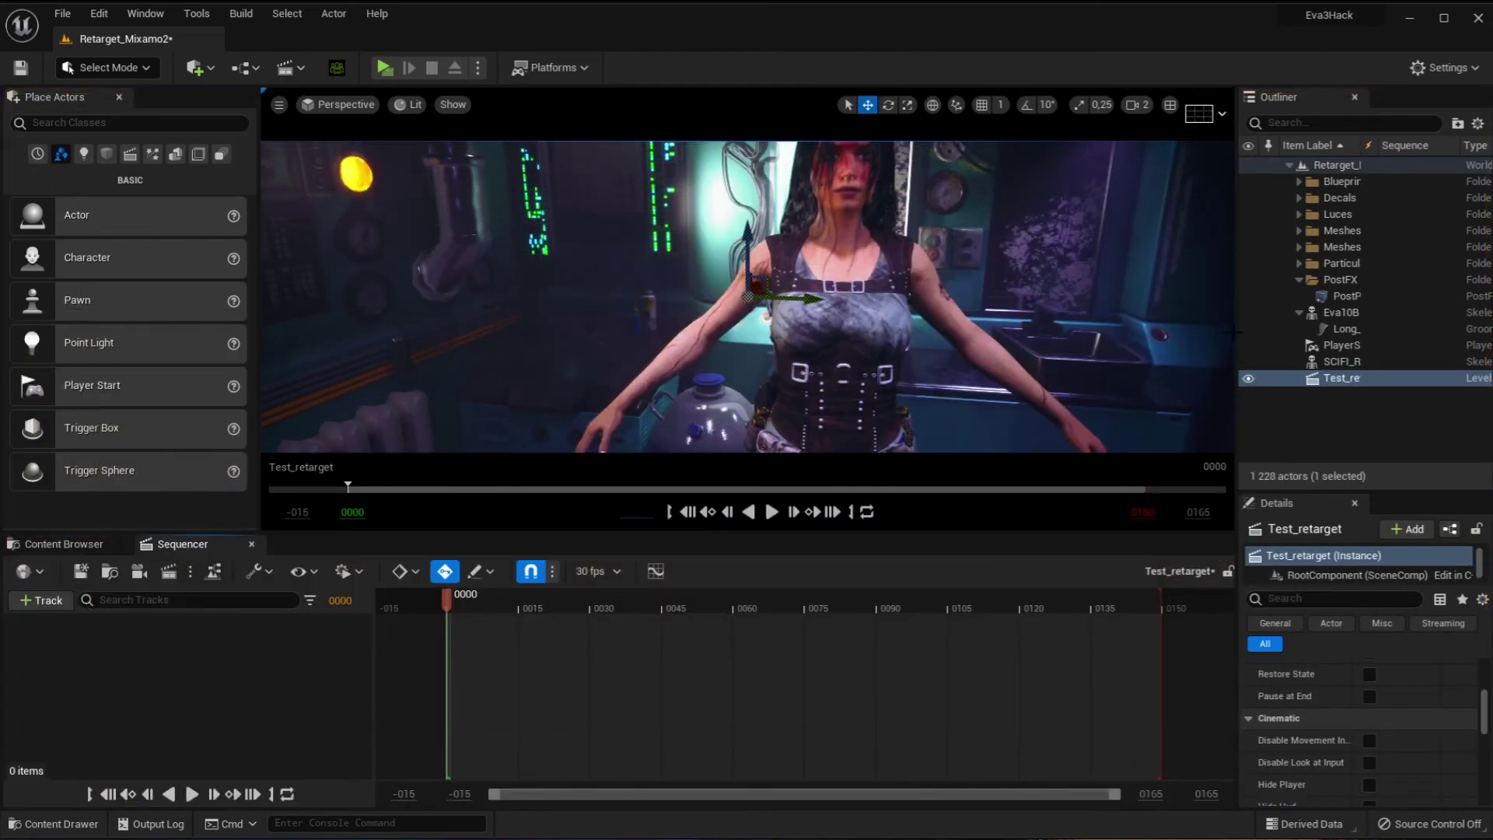
left_click(847, 267)
Add Eva10B to the sequence with Angry_Anim_Retargeted as its animation.
left_click(833, 292)
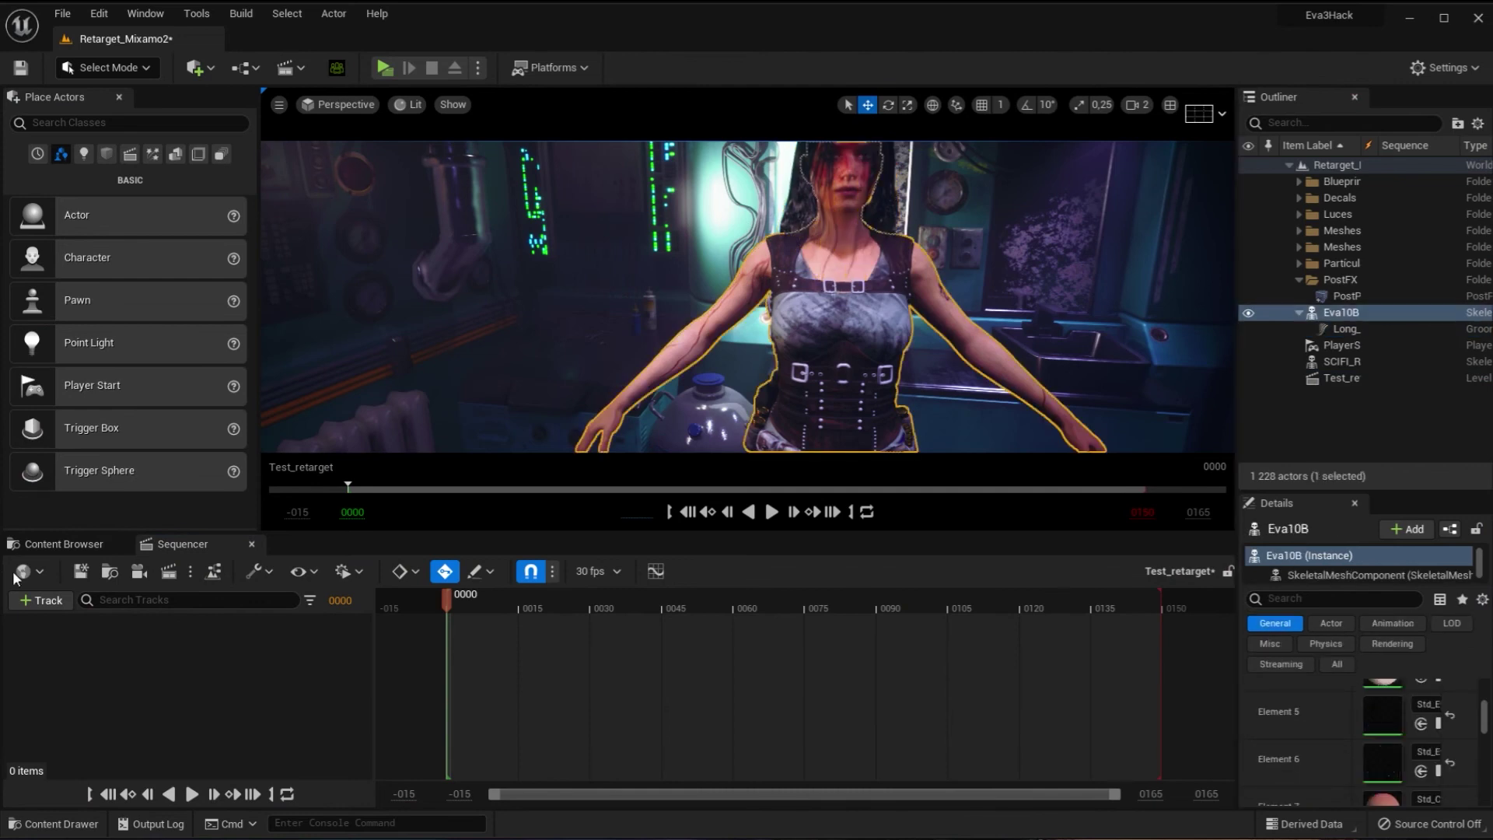
left_click(48, 601)
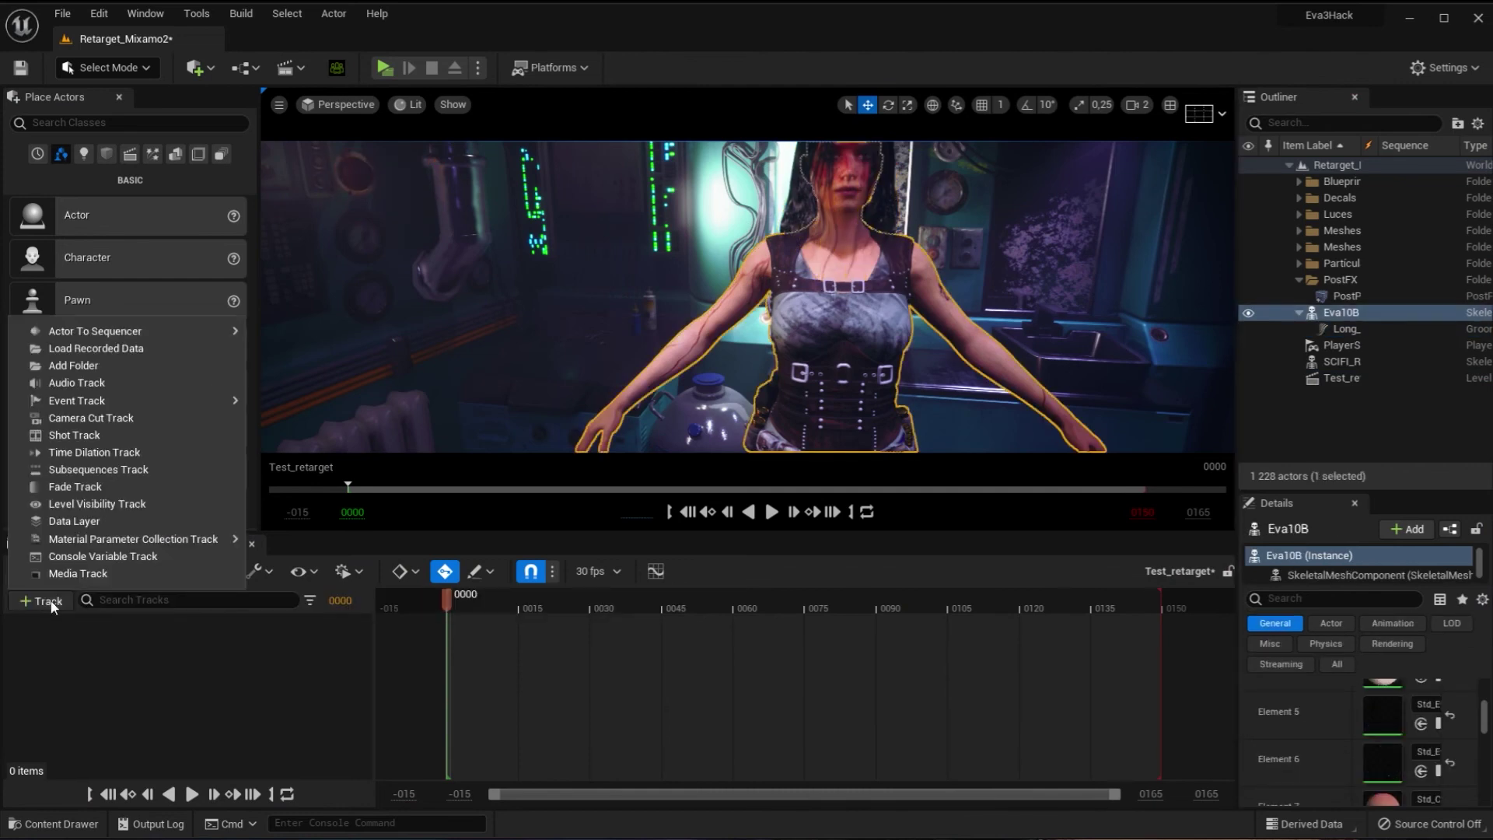
mouse_move(98, 331)
left_click(366, 332)
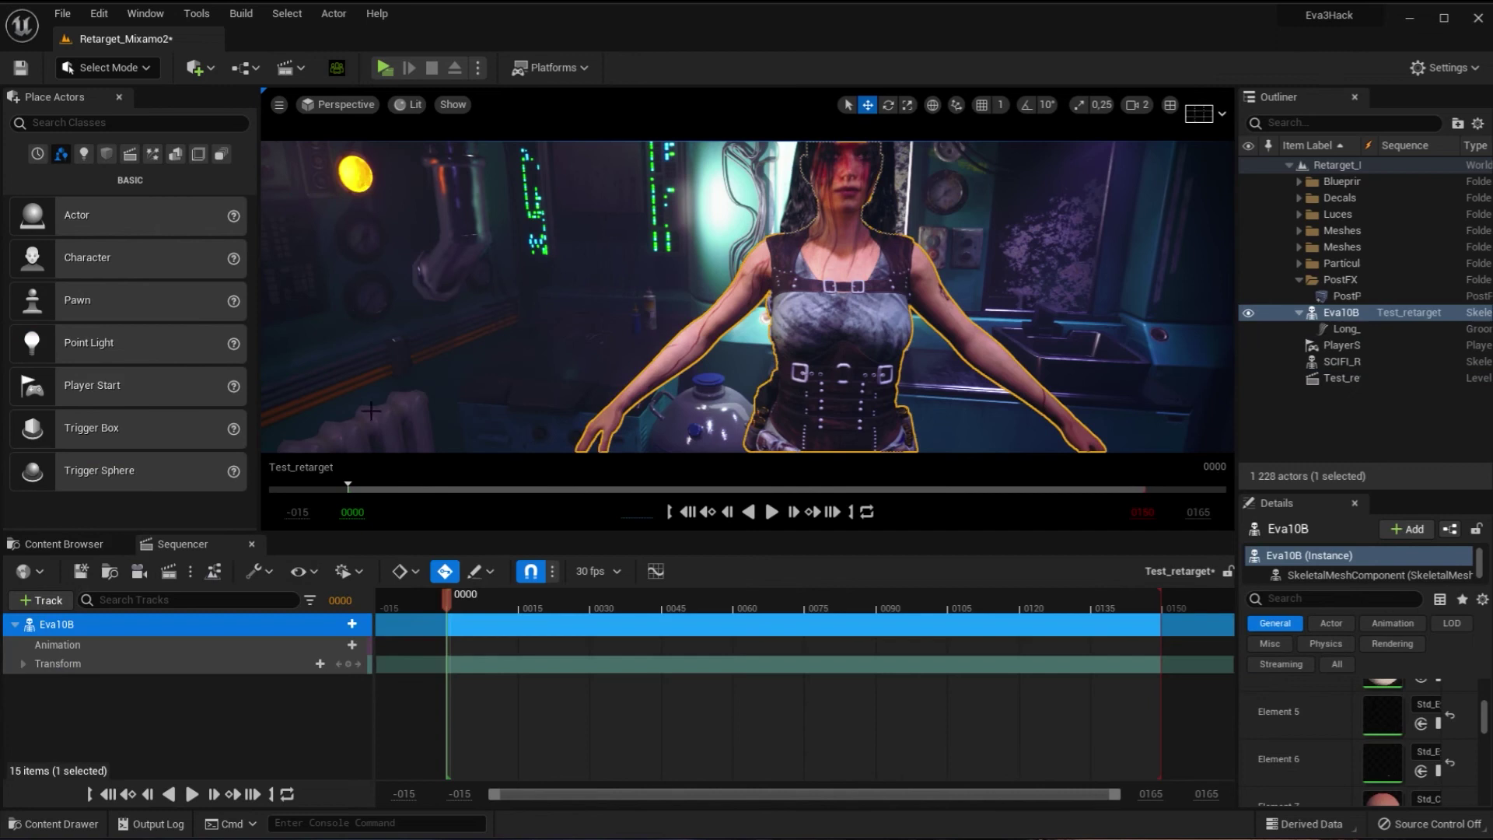
left_click(332, 644)
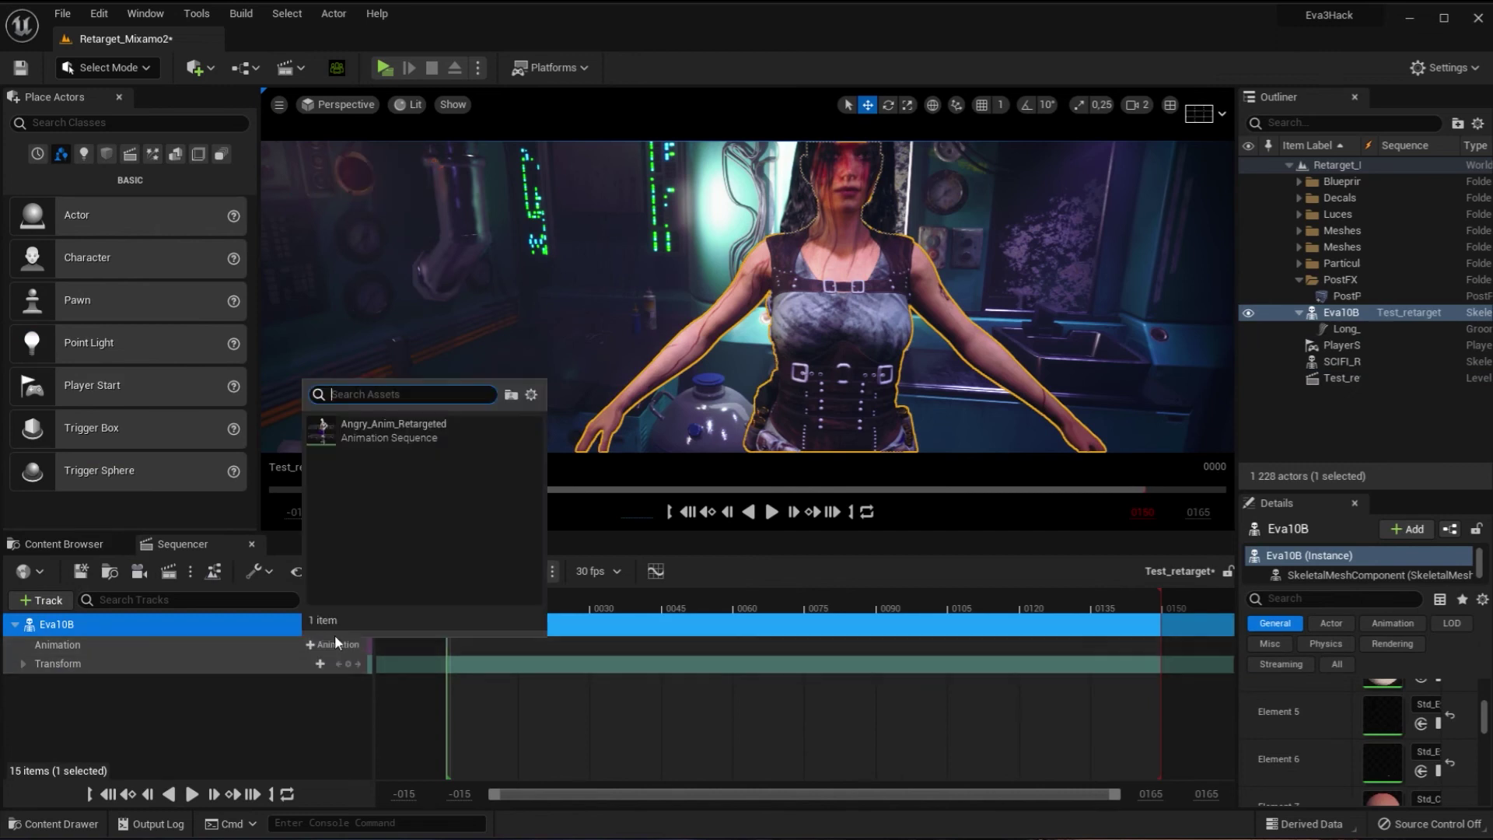
left_click(394, 429)
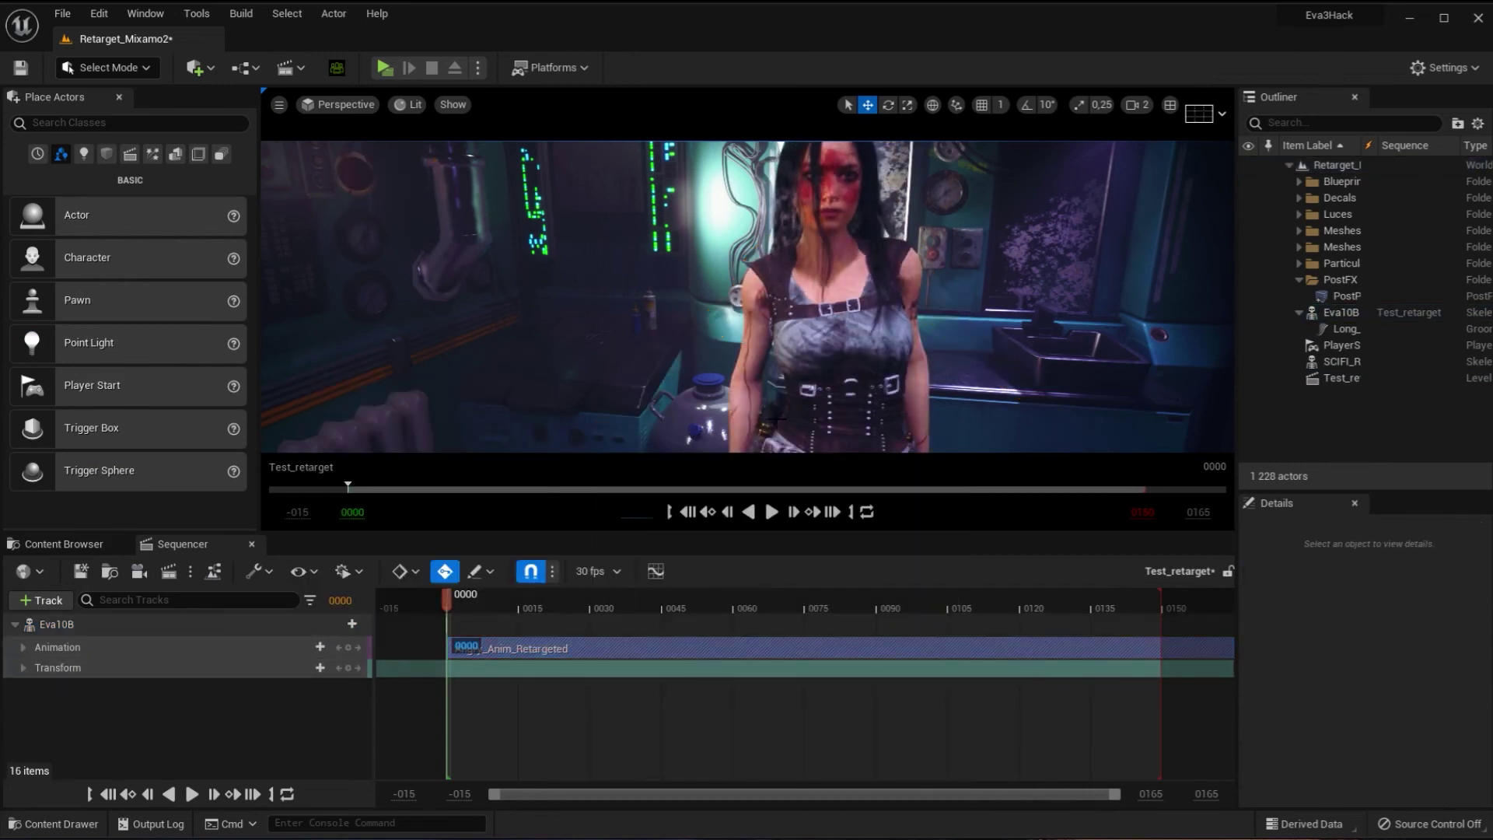